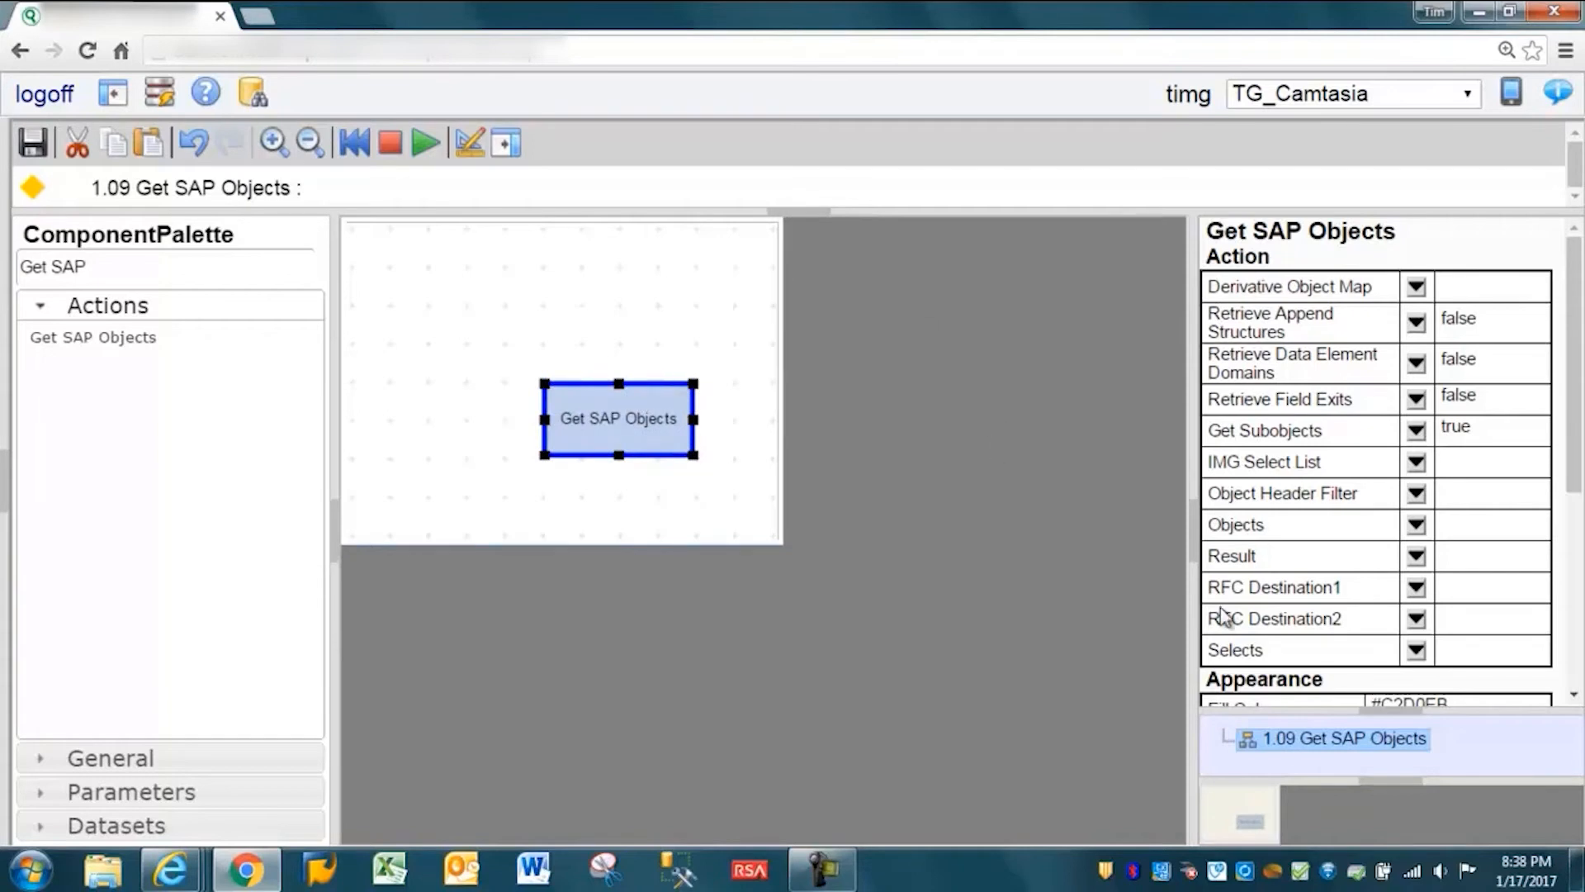
- Create new RFC Destination1 and RFC Destination2 inputs for the Get SAP Objects action and place them on either side above it
{"action": "left_click", "coordinate": [1419, 589]}
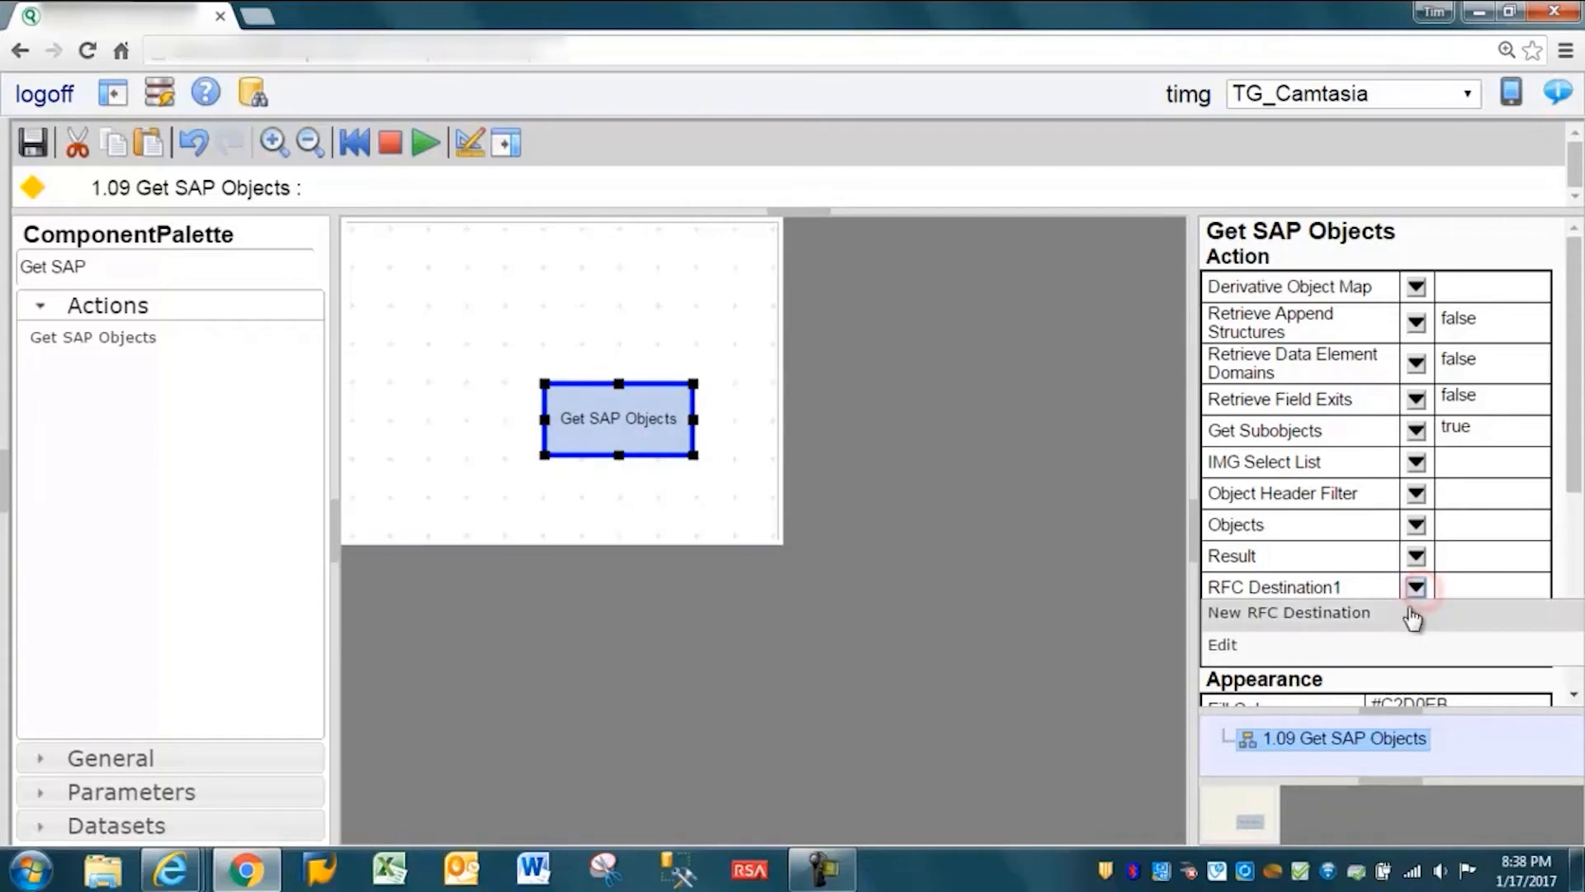
{"action": "left_click", "coordinate": [1400, 612]}
{"action": "left_click", "coordinate": [1417, 629]}
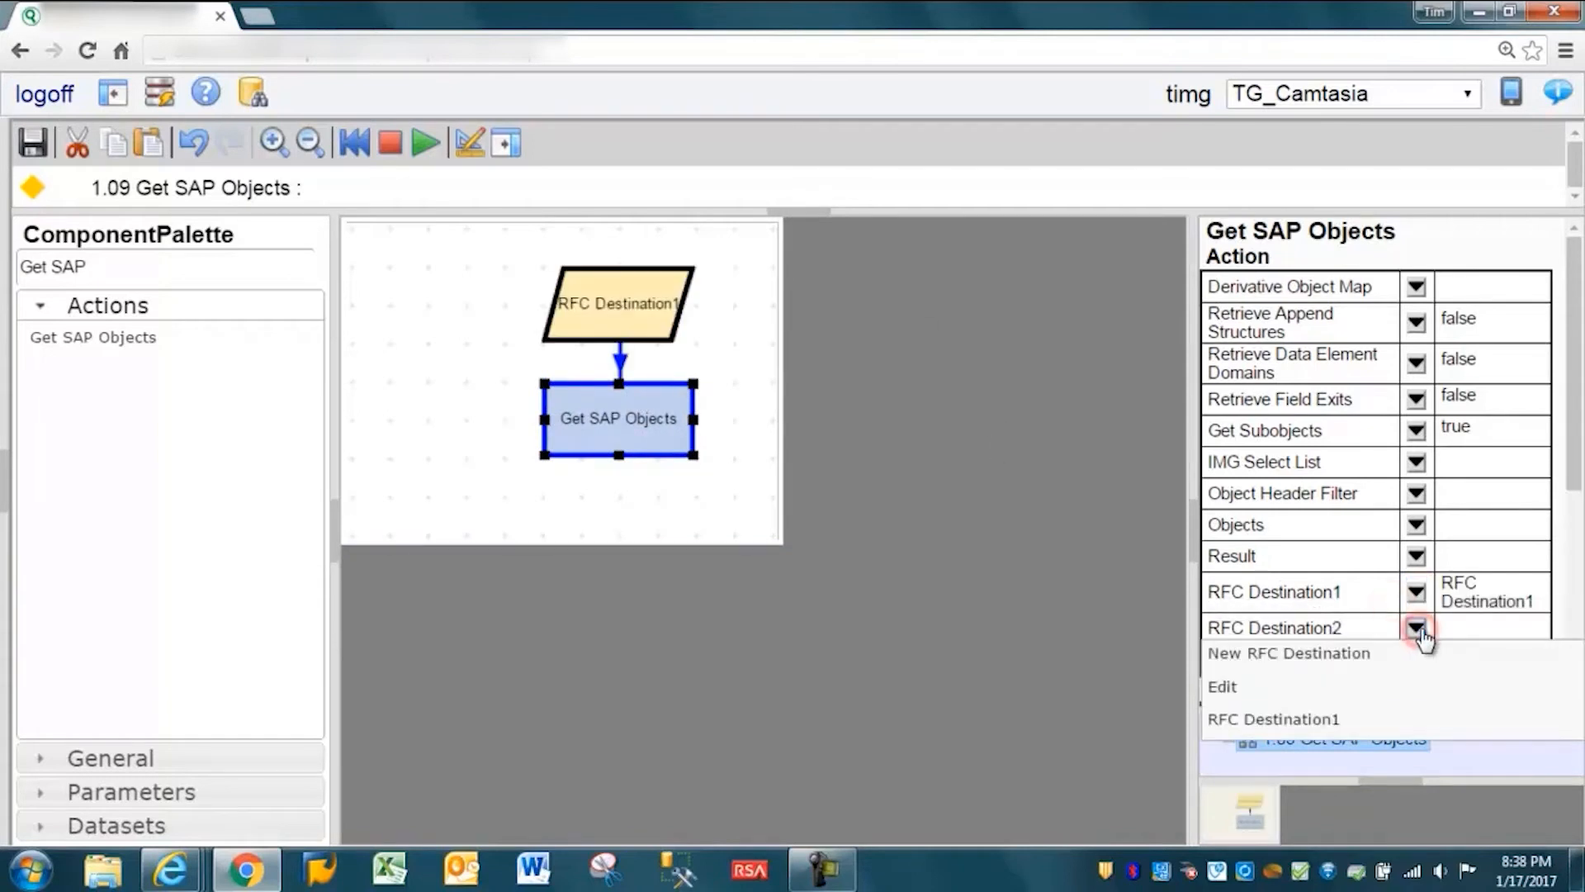
{"action": "left_click", "coordinate": [1355, 653]}
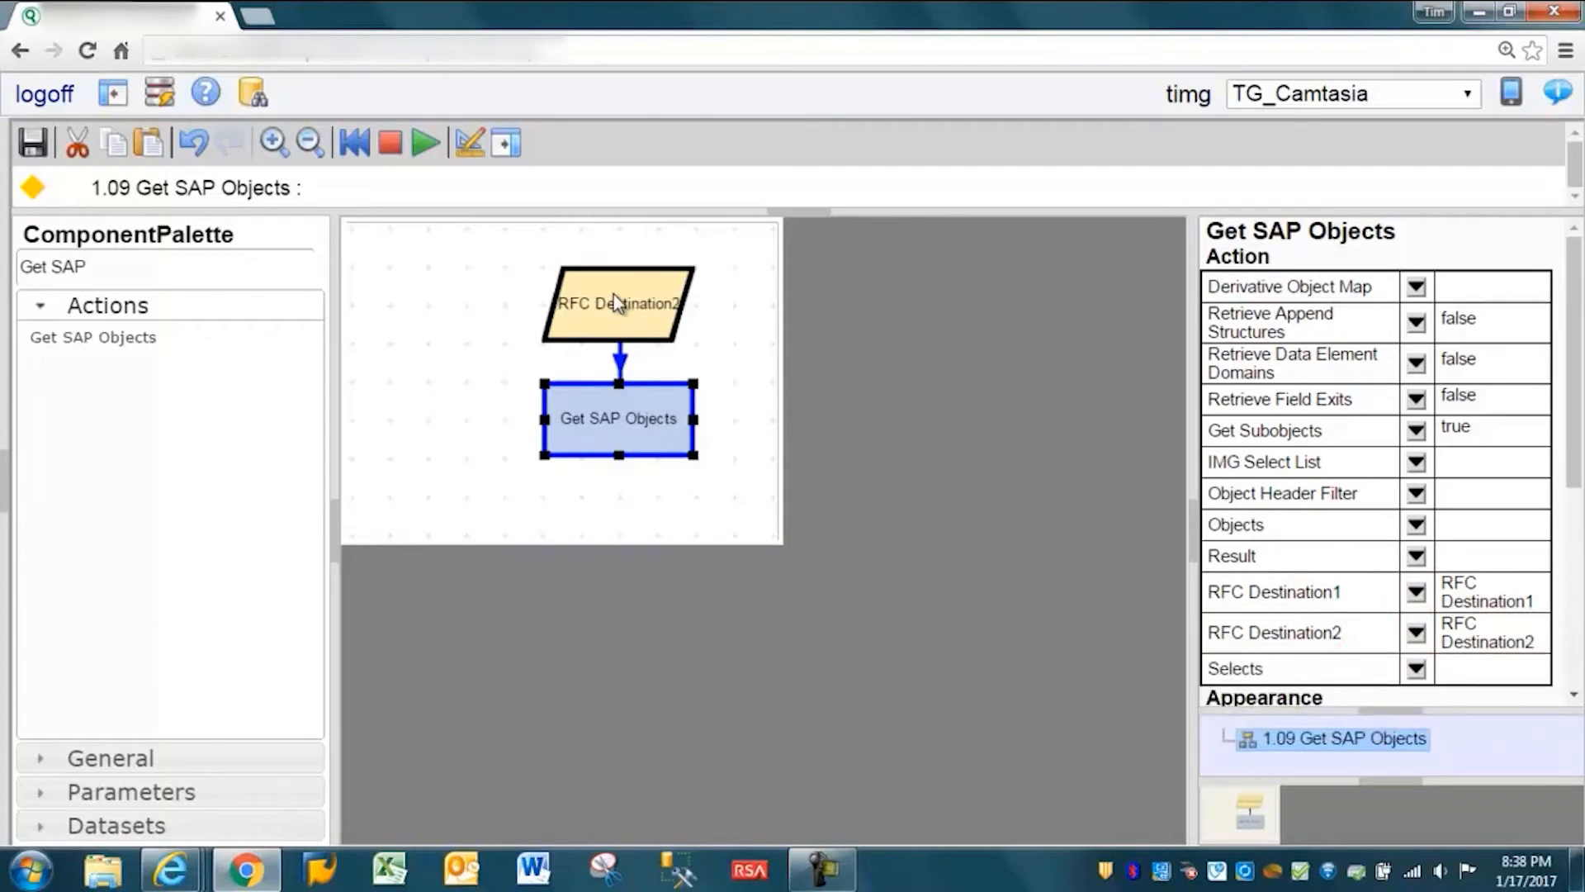
{"action": "left_click_drag", "start_coordinate": [612, 294], "coordinate": [794, 297]}
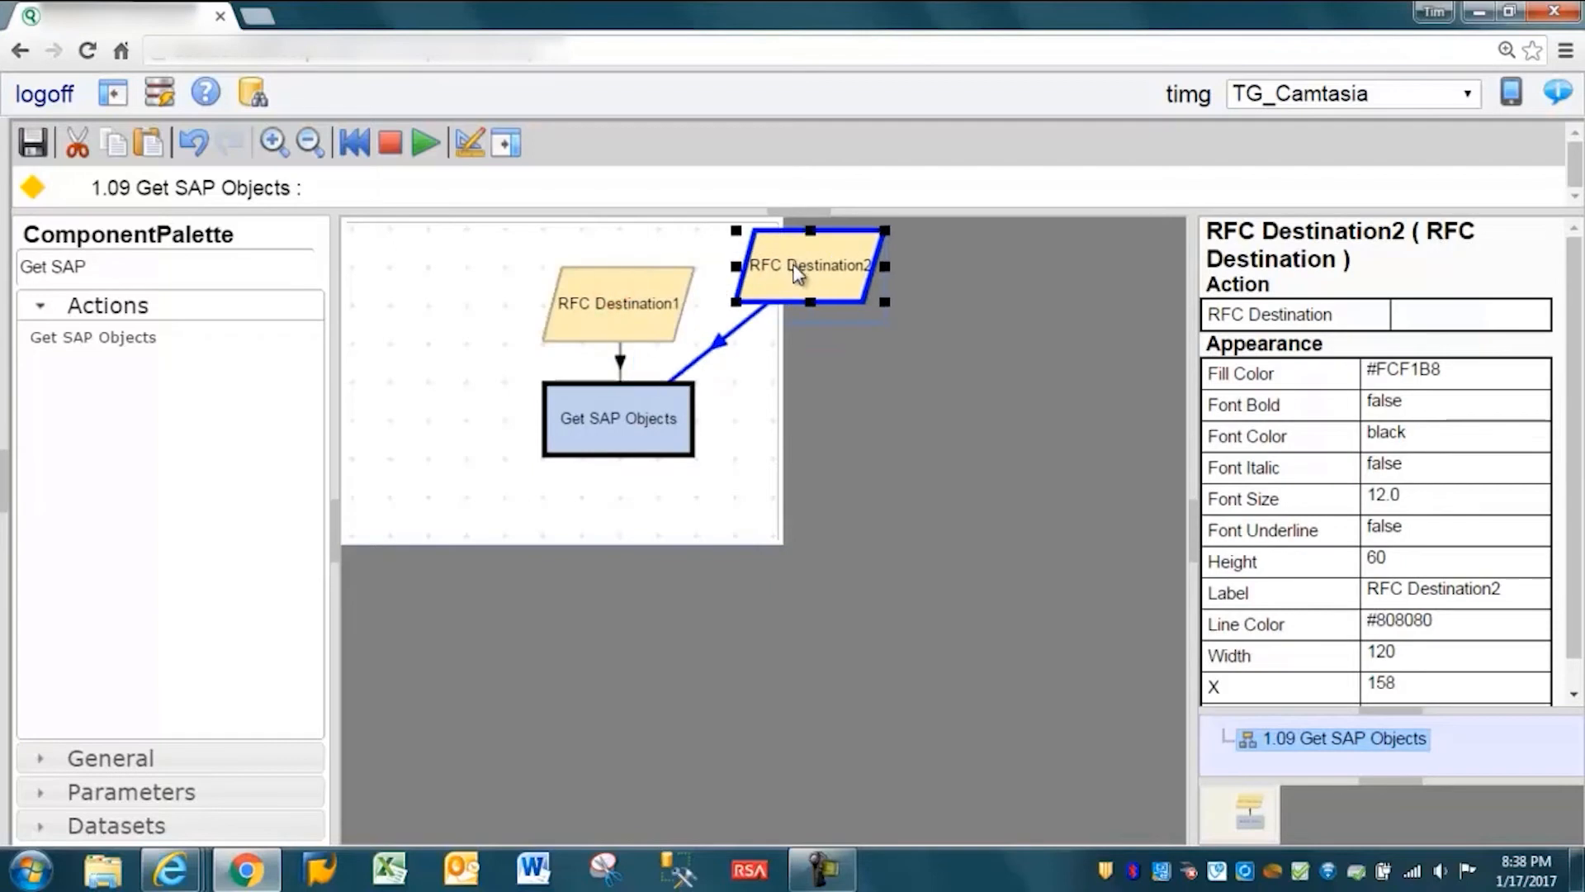
{"action": "left_click_drag", "start_coordinate": [616, 315], "coordinate": [412, 315]}
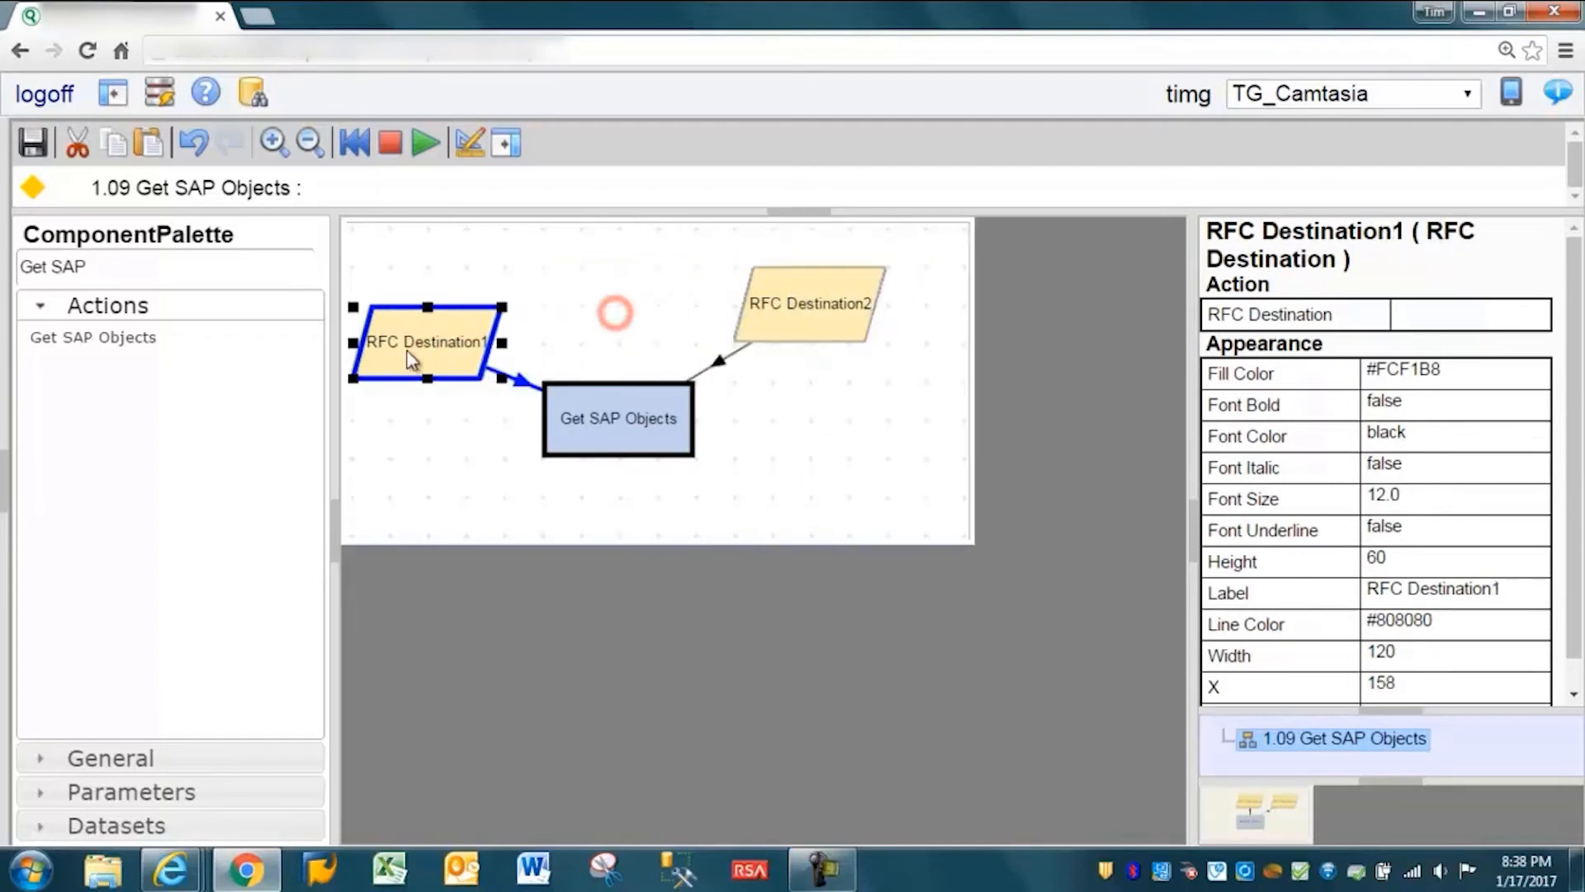
- Attach a new select list to the Selects property and a new table to the Result property of the Get SAP Objects action
{"action": "left_click", "coordinate": [615, 410]}
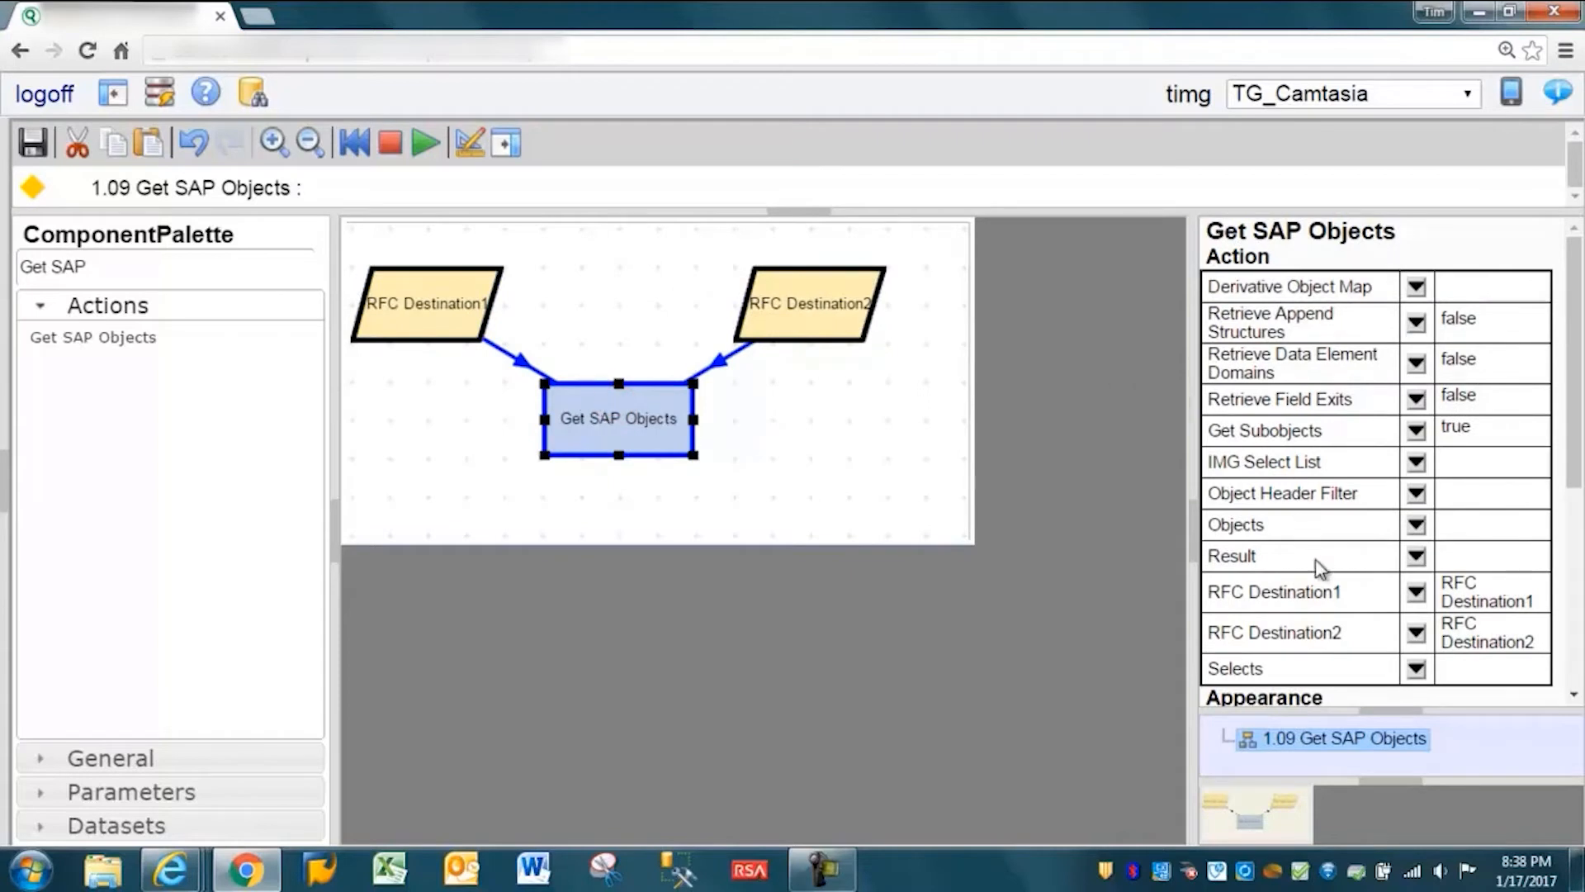
{"action": "left_click", "coordinate": [1417, 669]}
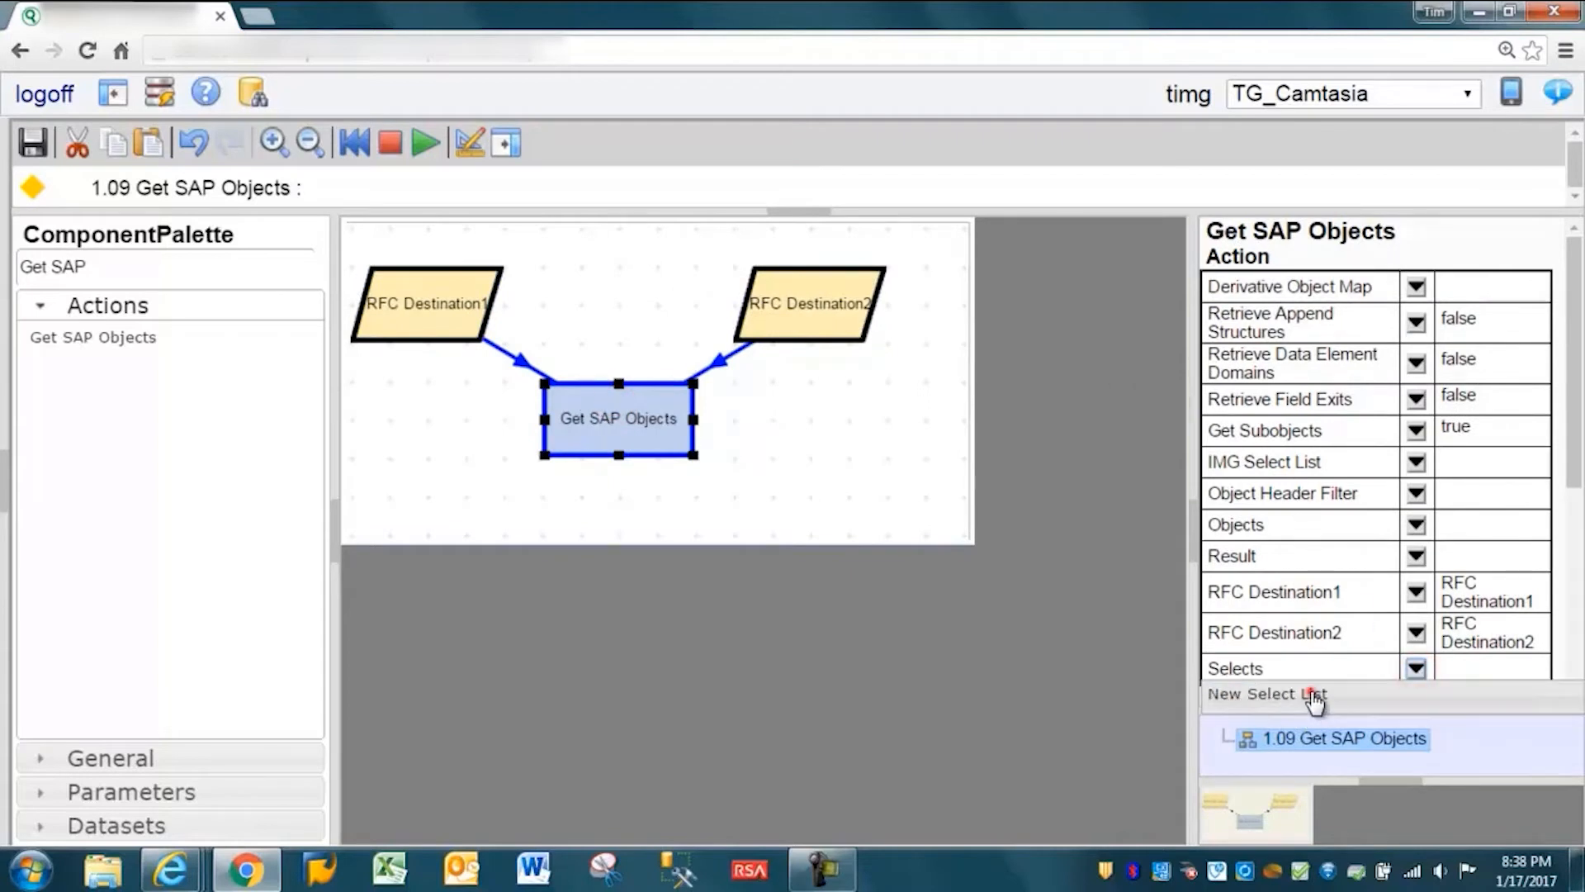
{"action": "left_click", "coordinate": [1313, 695]}
{"action": "left_click", "coordinate": [1417, 558]}
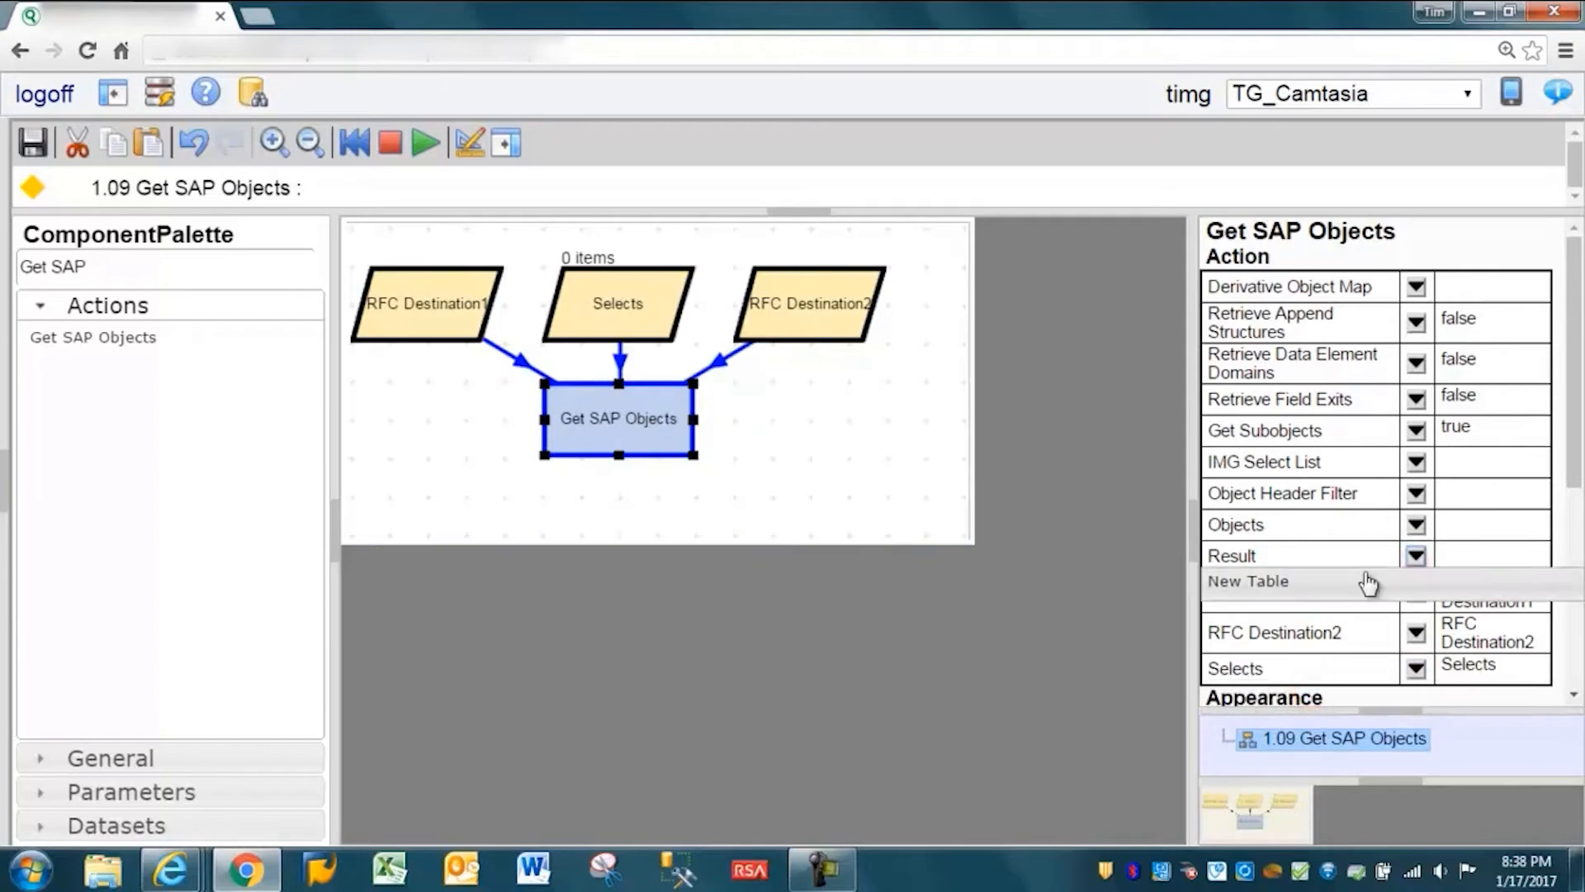
{"action": "left_click", "coordinate": [1369, 578]}
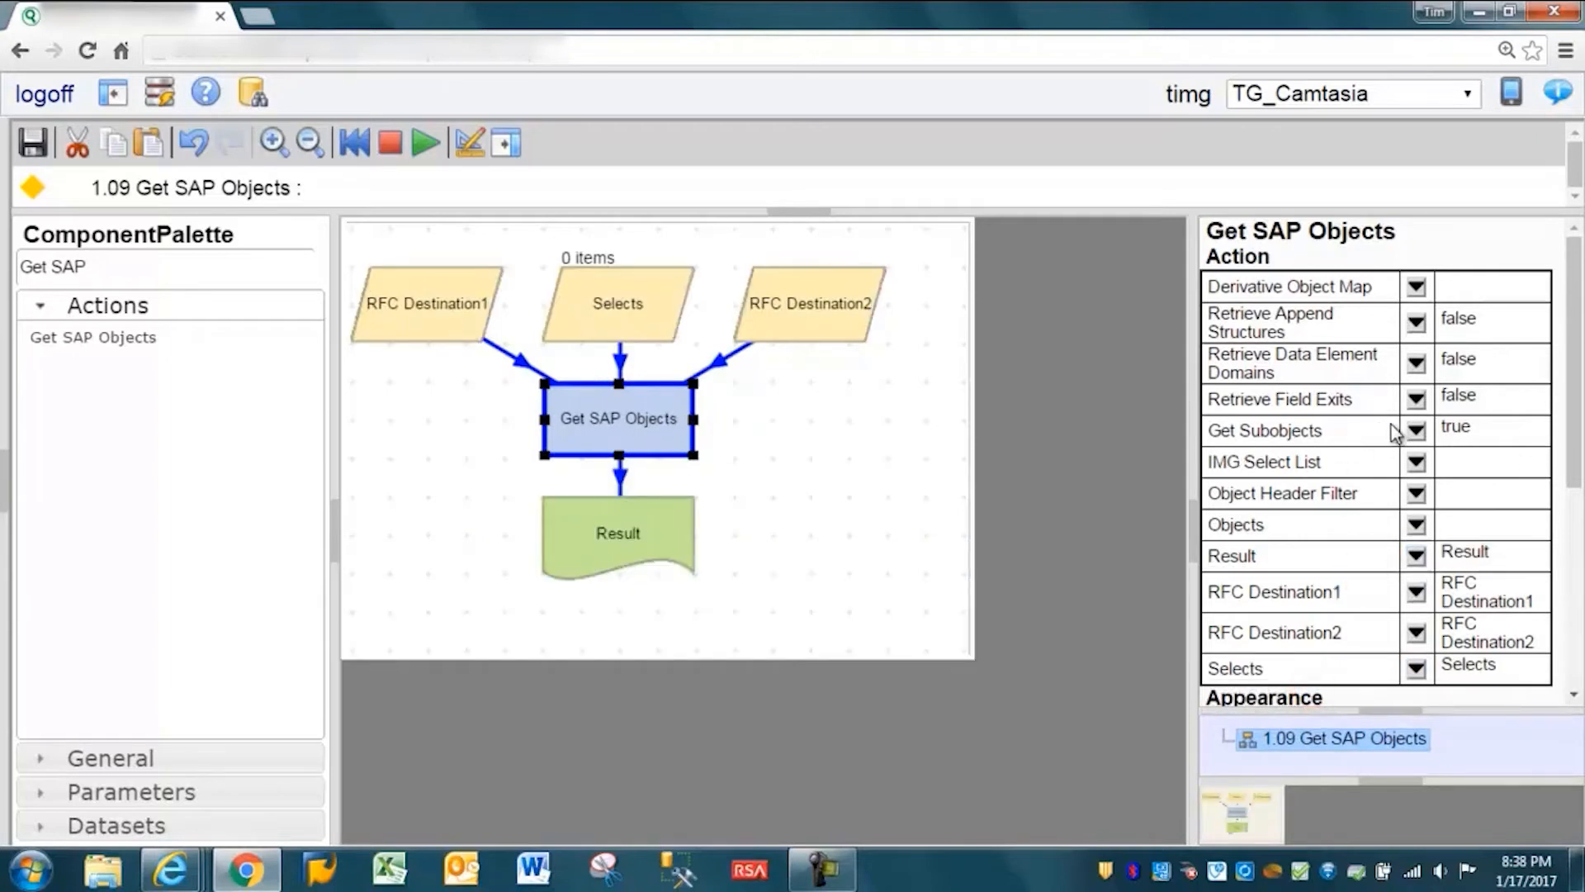
- Create a new Boolean for the Get Subobjects property and place it beside the Get SAP Objects action
{"action": "left_click", "coordinate": [1417, 430]}
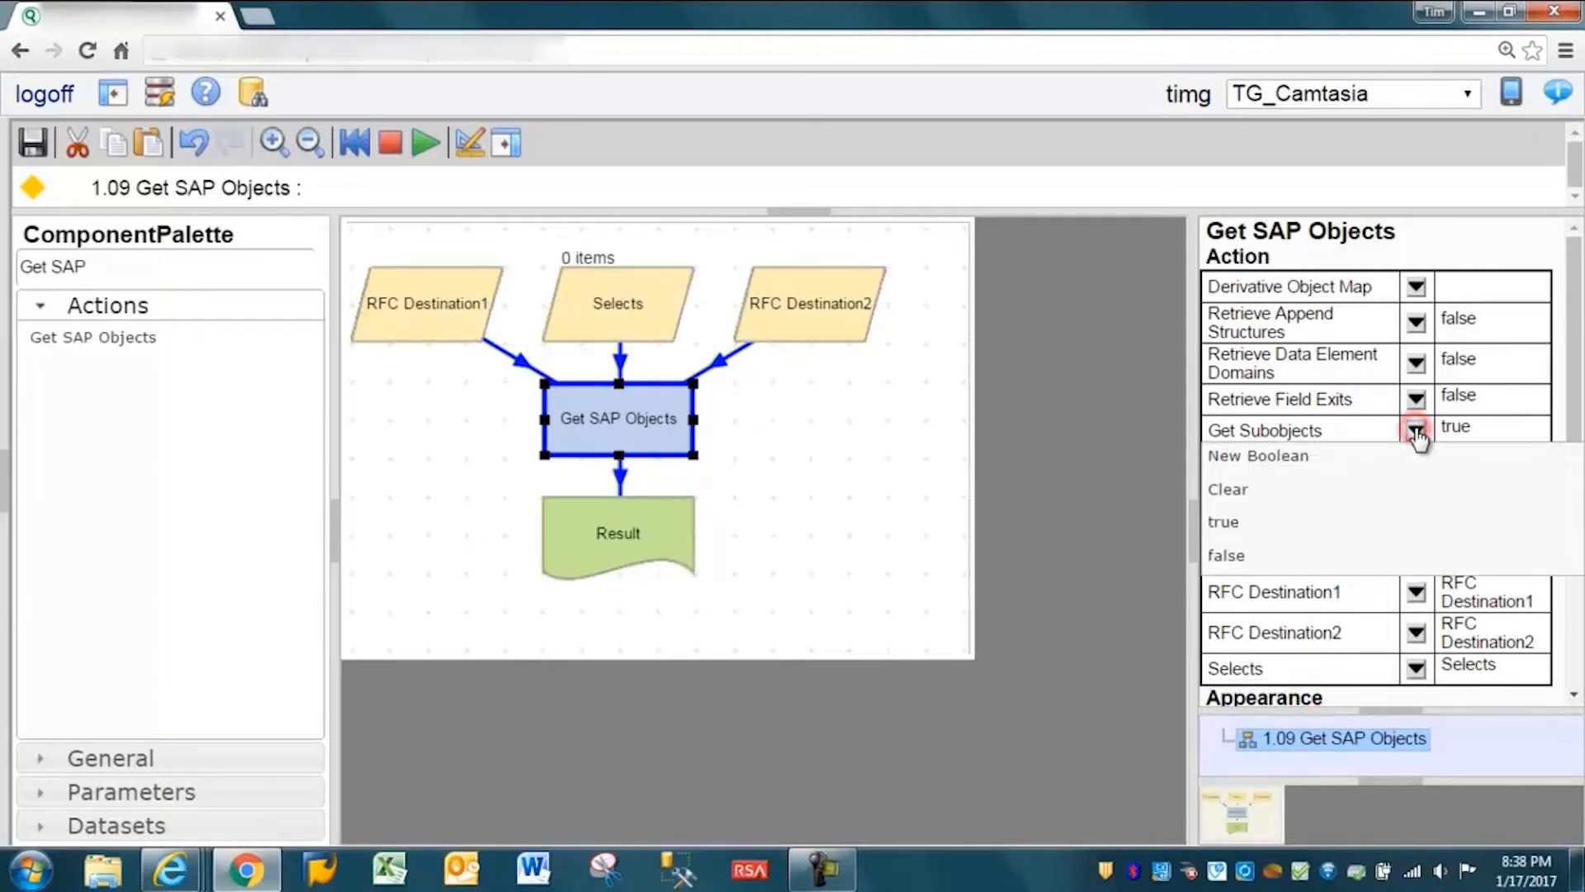
{"action": "left_click", "coordinate": [1249, 456]}
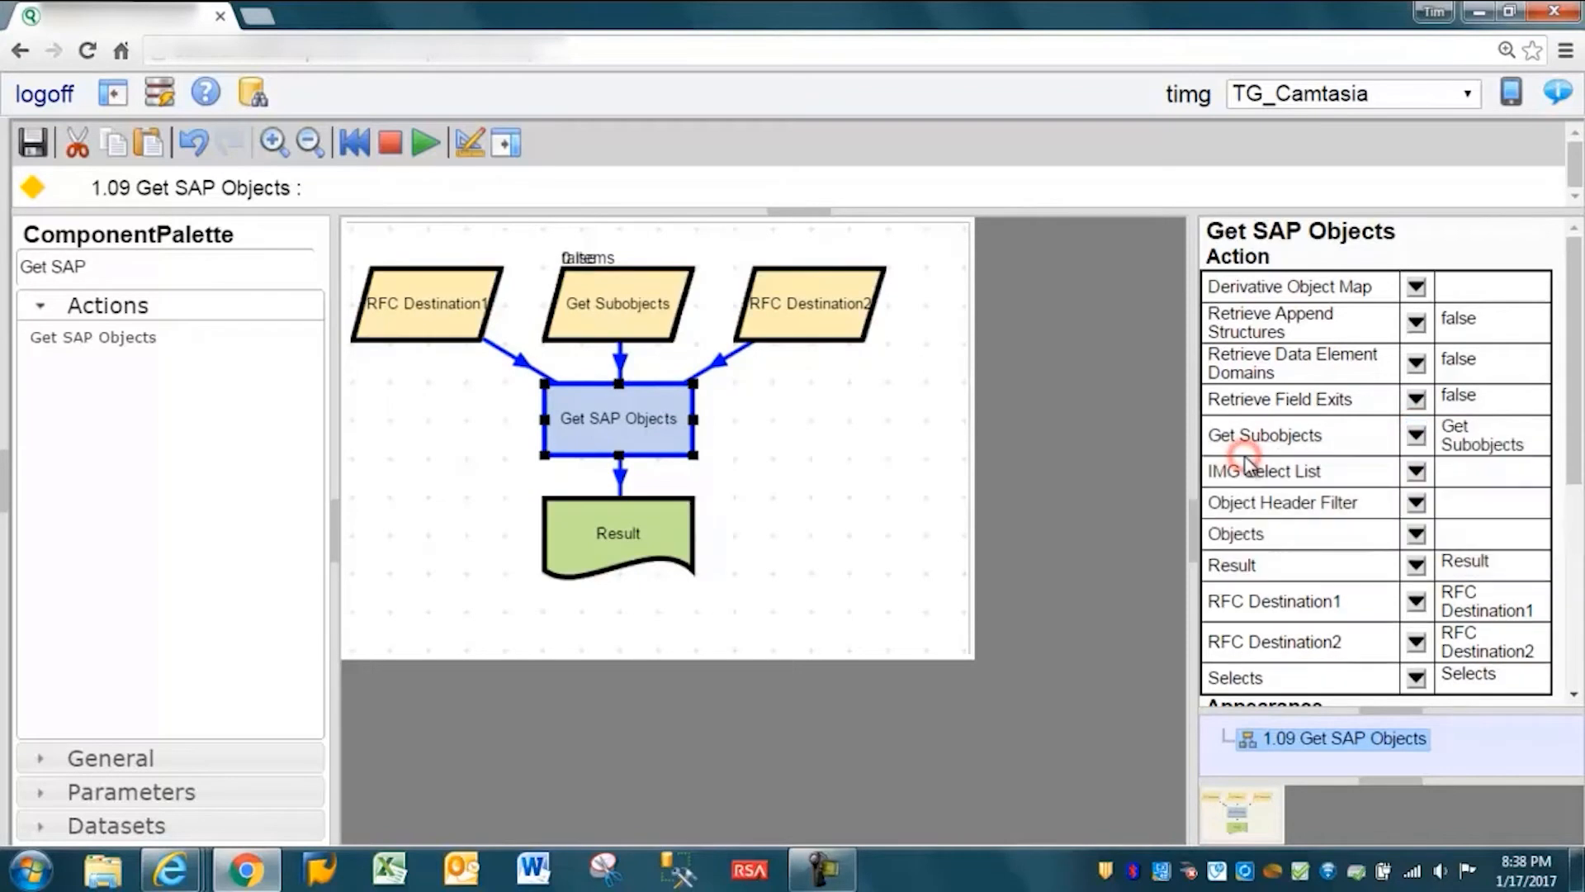
{"action": "left_click", "coordinate": [759, 430]}
{"action": "left_click_drag", "start_coordinate": [603, 322], "coordinate": [801, 425]}
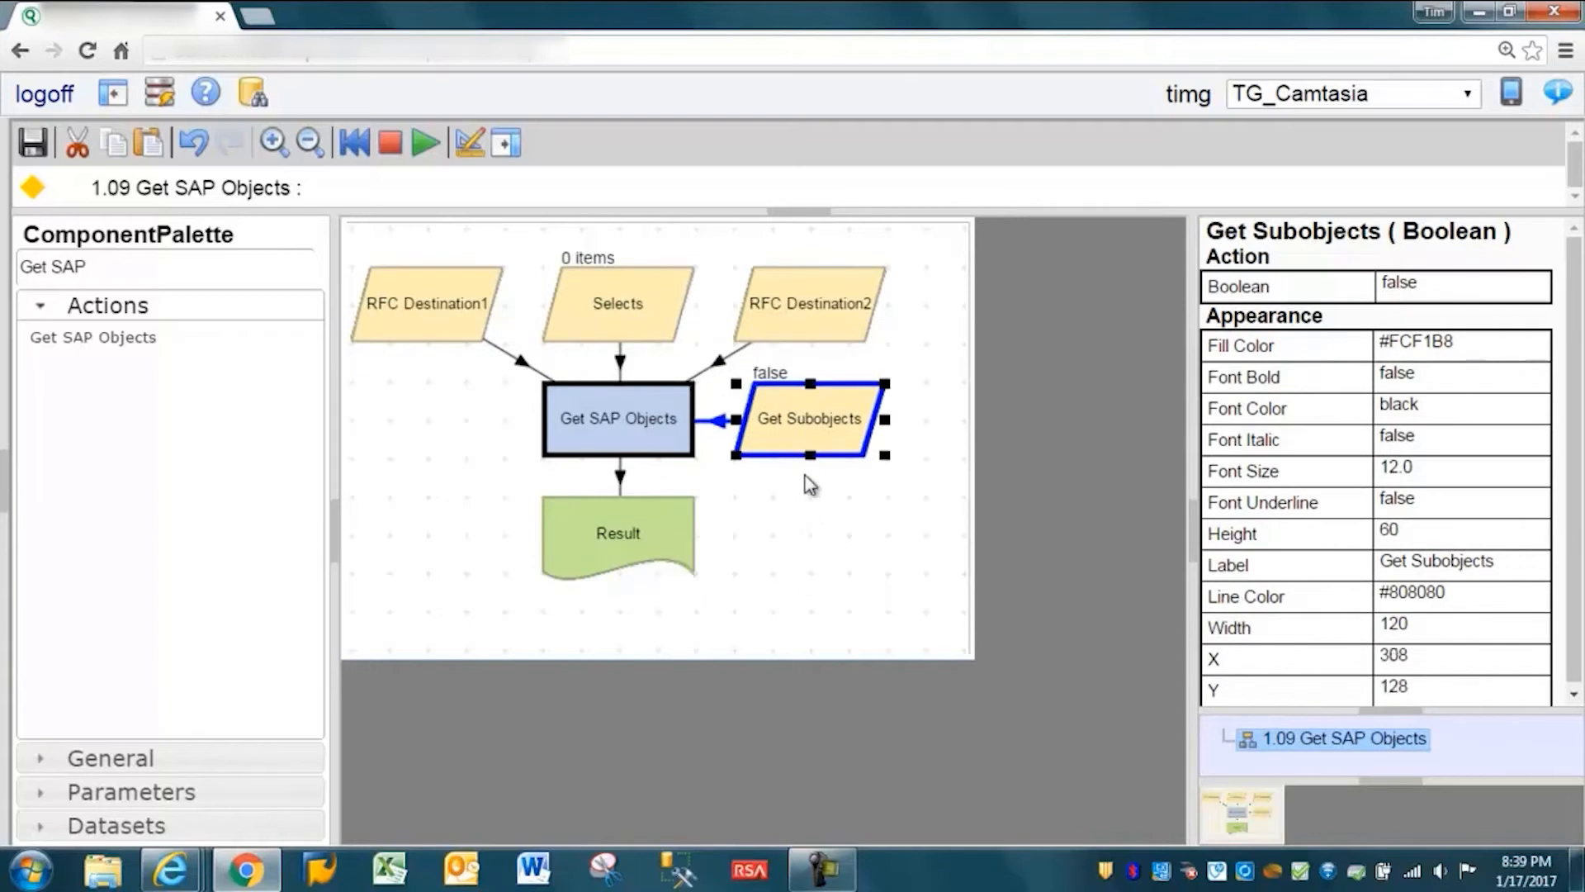
- Set RFC Destination1 to the !SAP15-EC6 system and save it
{"action": "right_click", "coordinate": [405, 314]}
{"action": "left_click", "coordinate": [435, 400]}
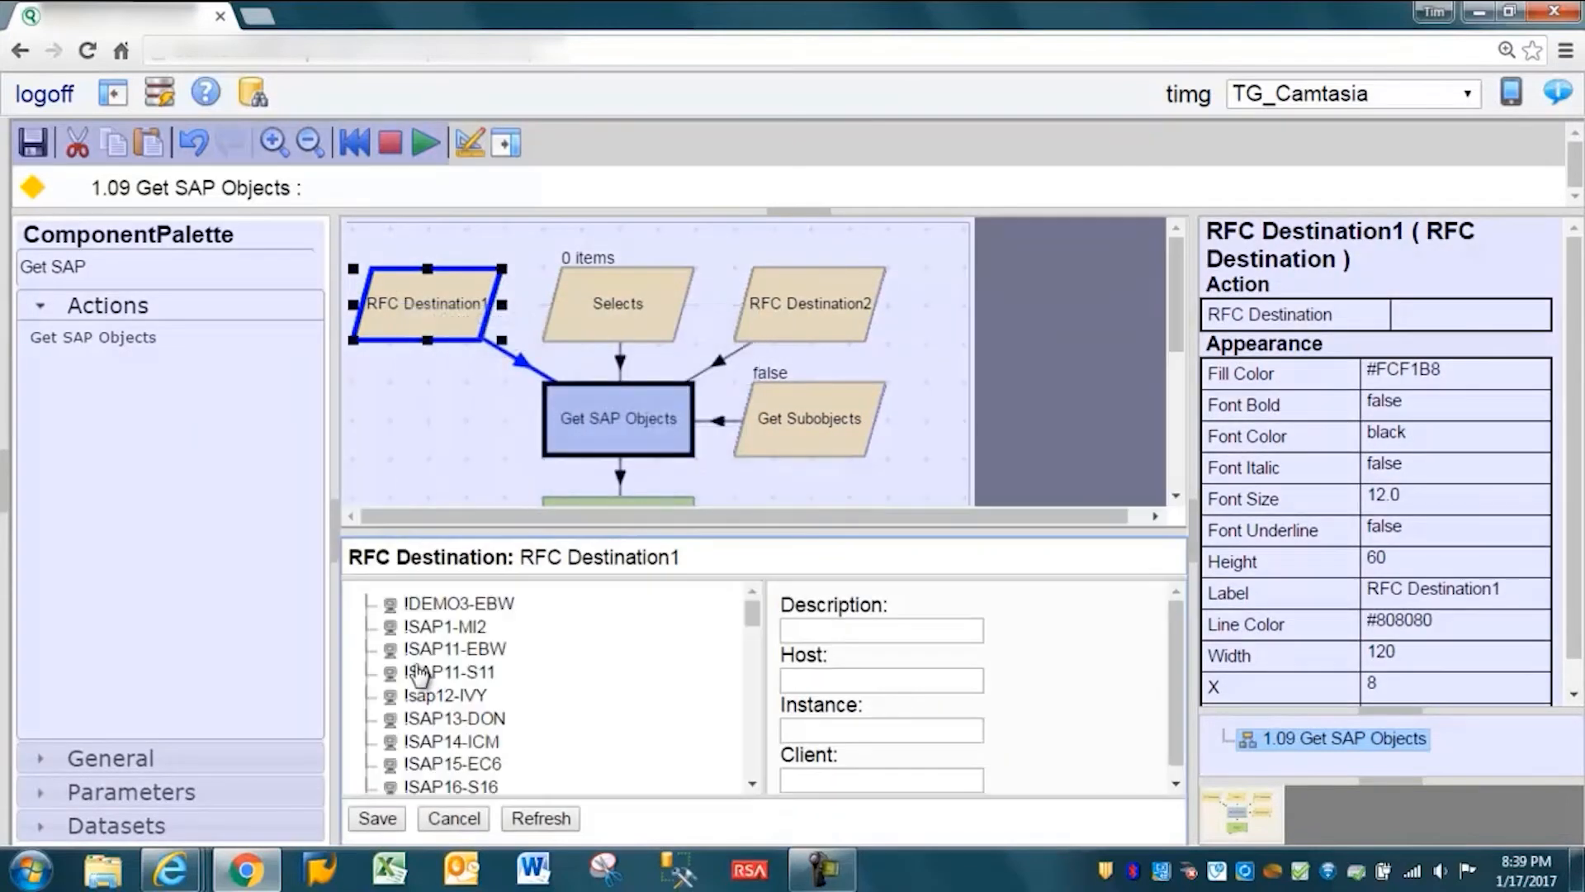
{"action": "left_click", "coordinate": [442, 764]}
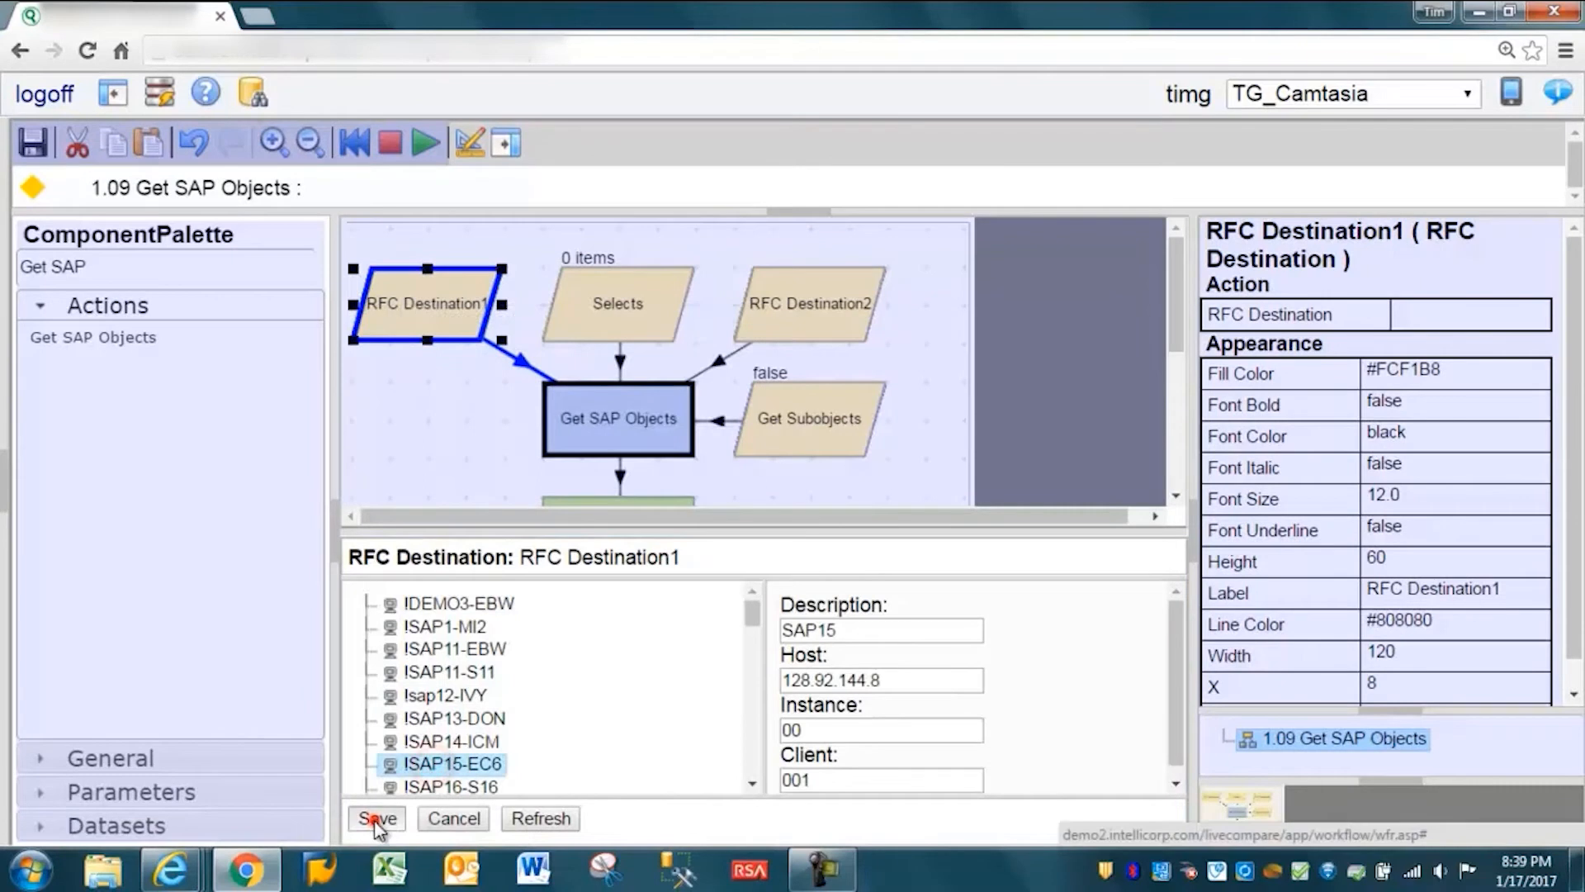
{"action": "left_click", "coordinate": [377, 820]}
- Set RFC Destination2 to the !SAP23-EHP system and save it
{"action": "left_click", "coordinate": [801, 312]}
{"action": "right_click", "coordinate": [813, 296]}
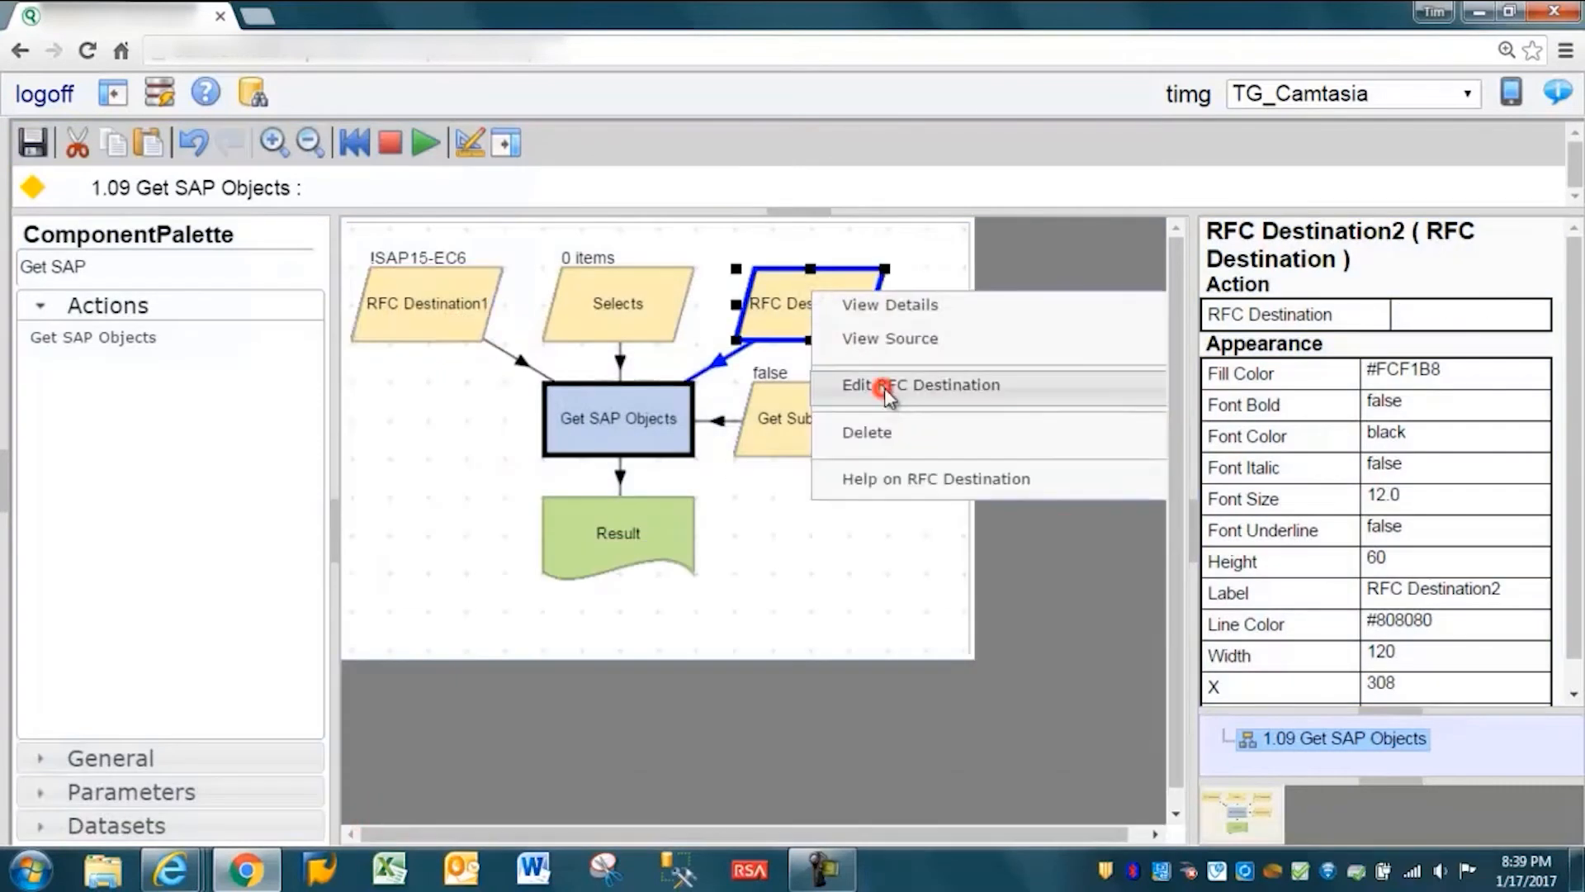
{"action": "left_click", "coordinate": [887, 399]}
{"action": "left_click", "coordinate": [751, 786]}
{"action": "left_click", "coordinate": [752, 786]}
{"action": "left_click", "coordinate": [752, 786]}
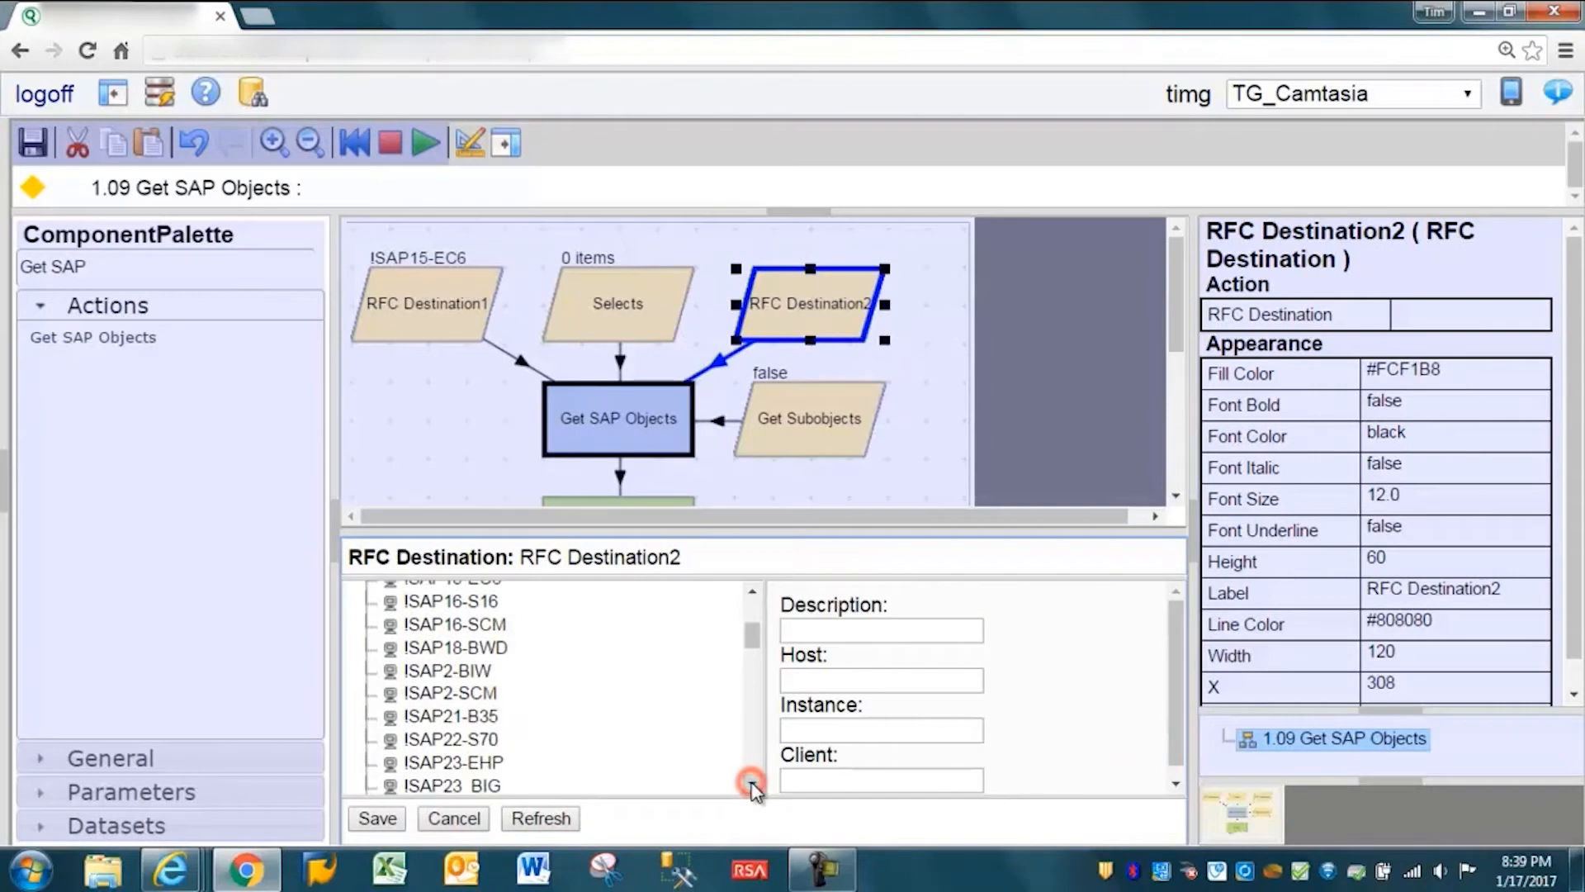
{"action": "left_click", "coordinate": [435, 764]}
{"action": "left_click", "coordinate": [378, 819]}
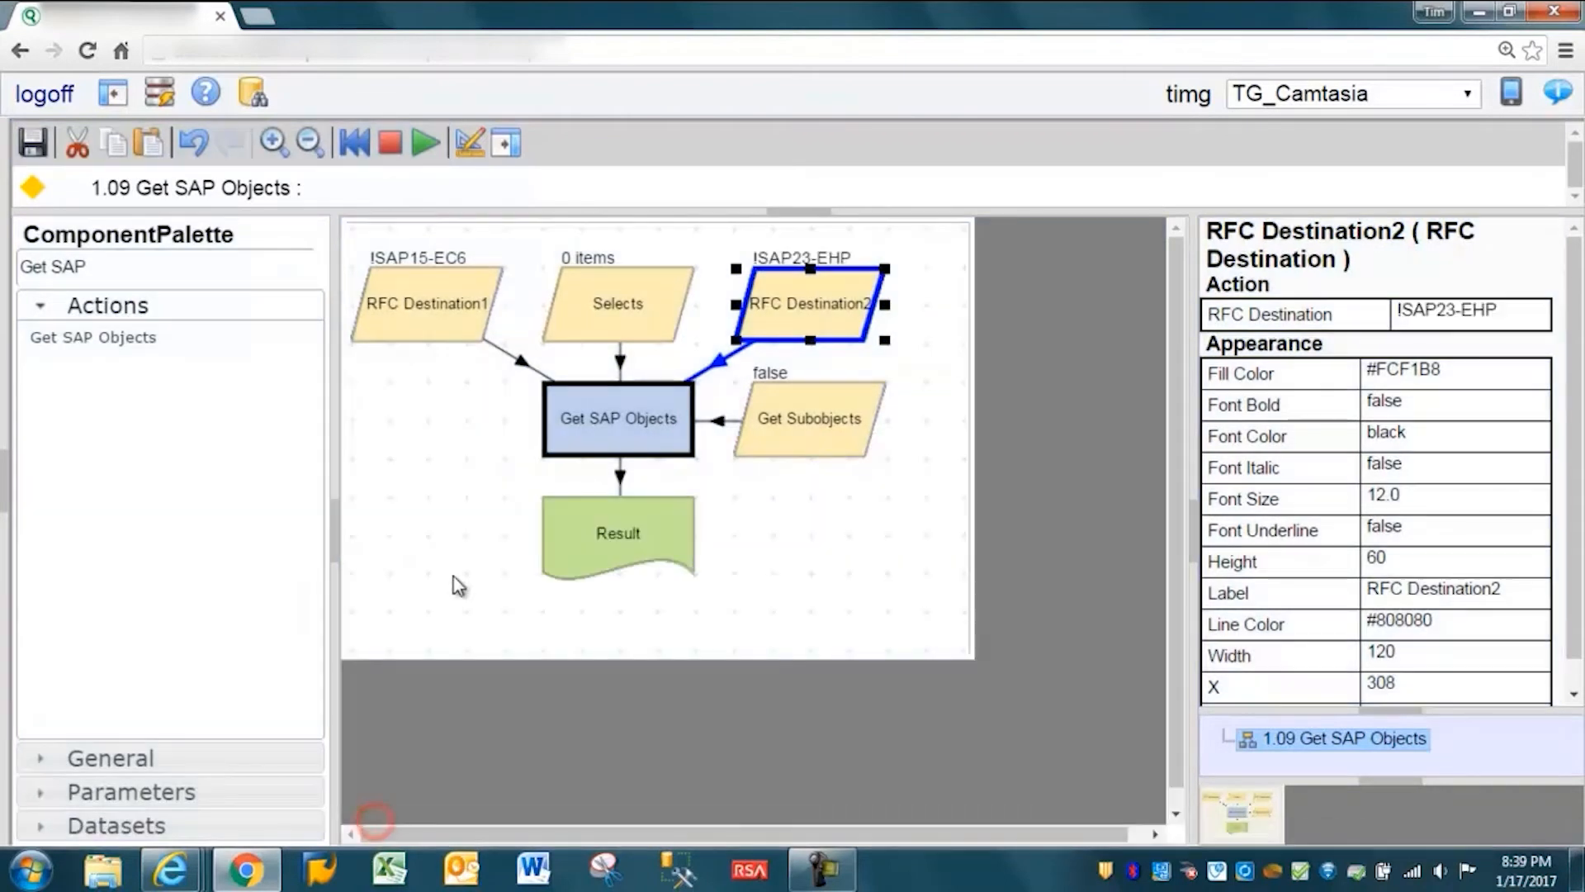
- Add a row to the Selects list that includes field TCOD equal to ME81, and save the list
{"action": "right_click", "coordinate": [606, 318]}
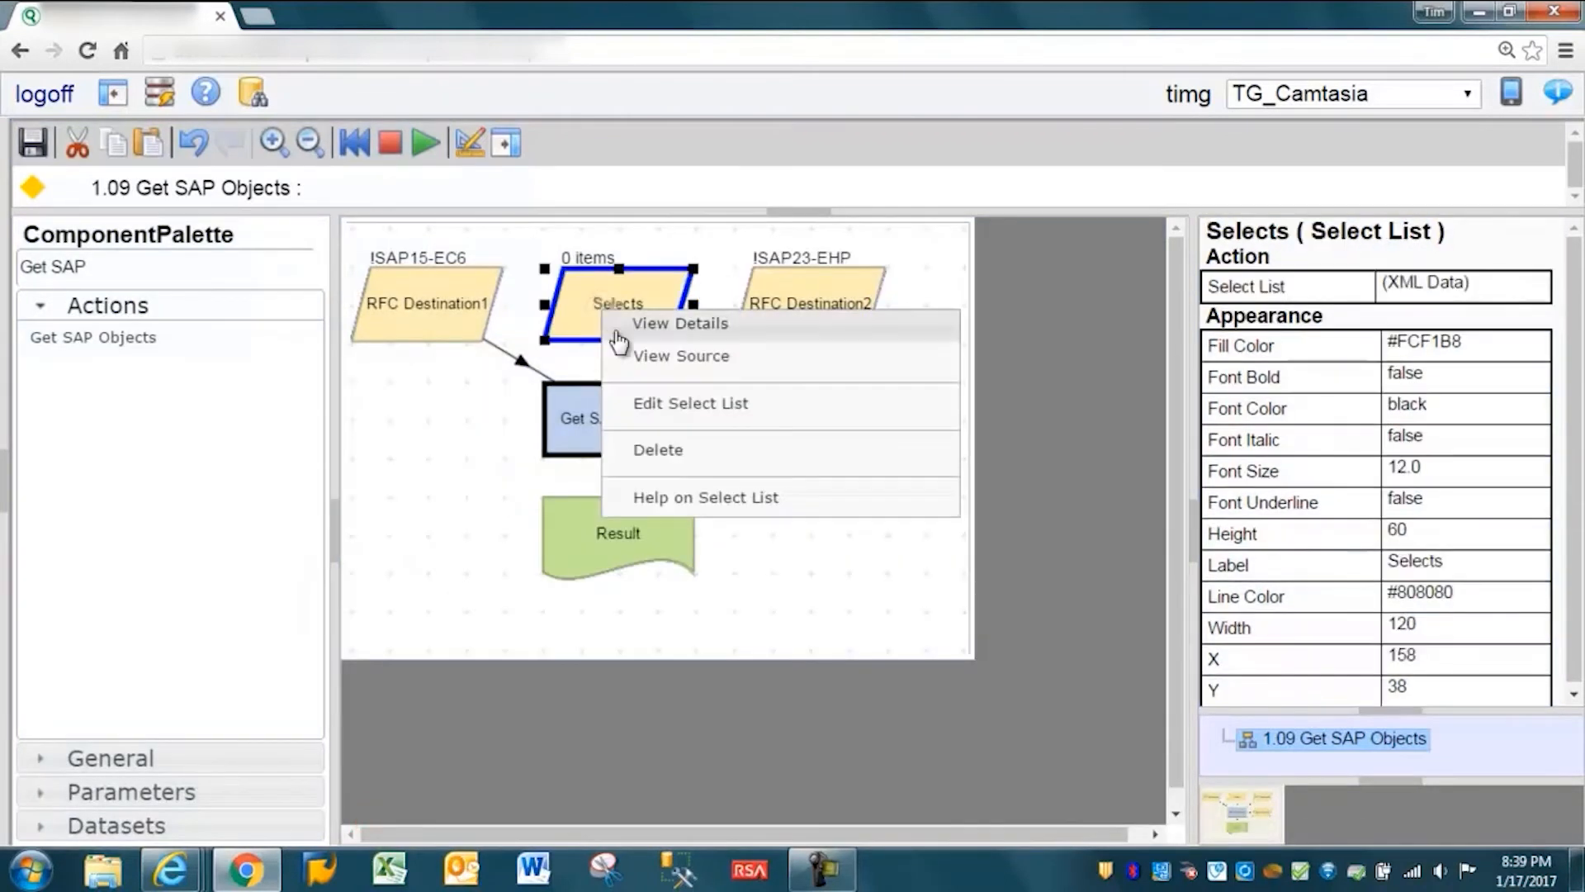
{"action": "left_click", "coordinate": [640, 405]}
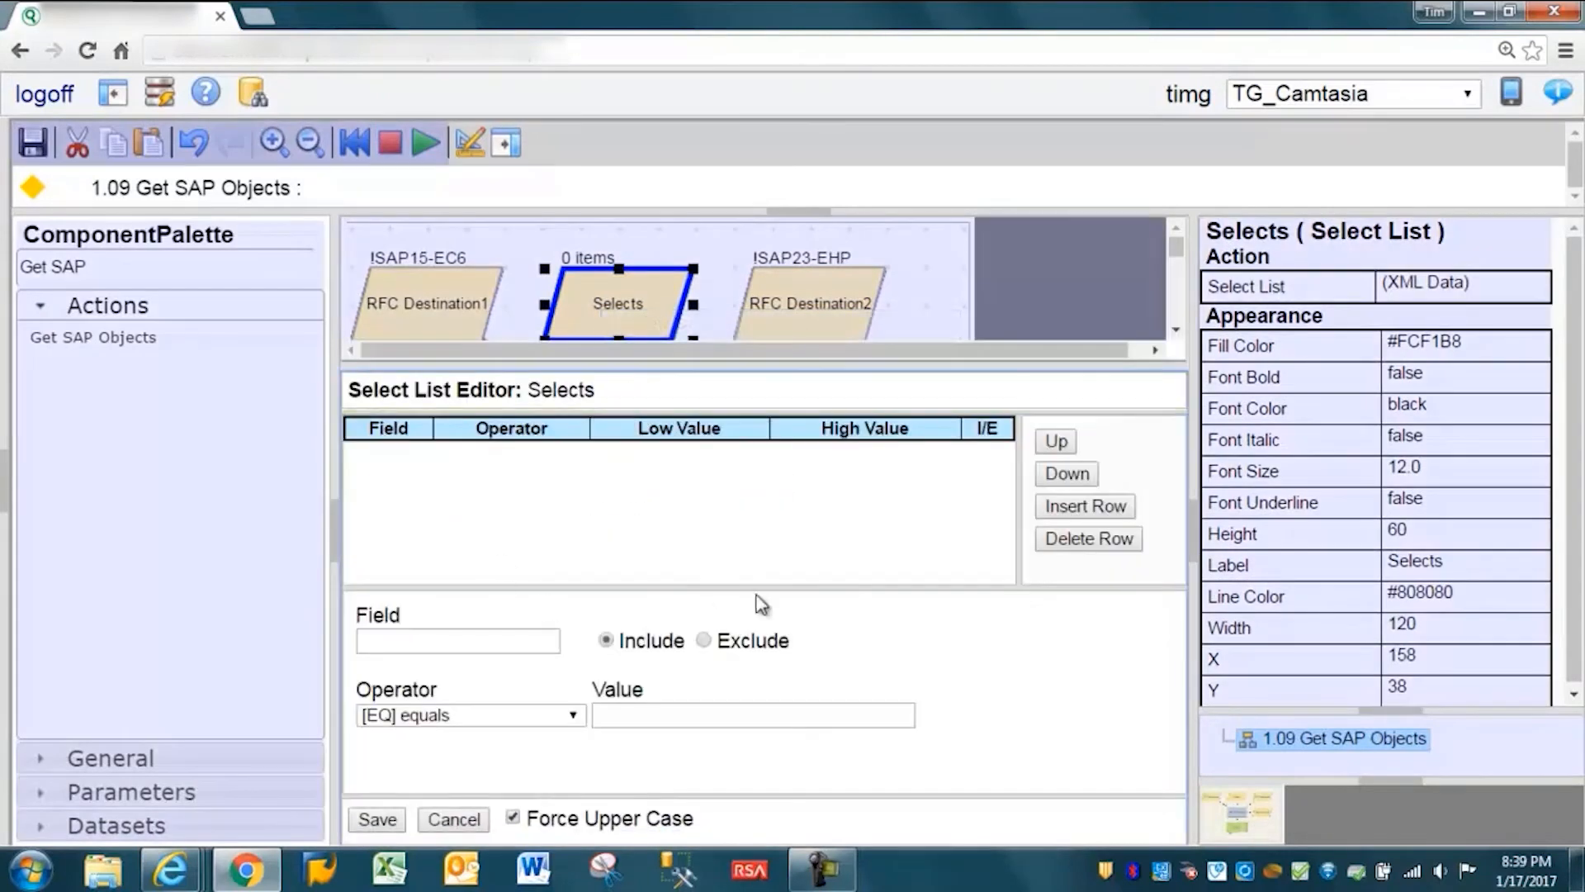
{"action": "left_click", "coordinate": [1057, 505]}
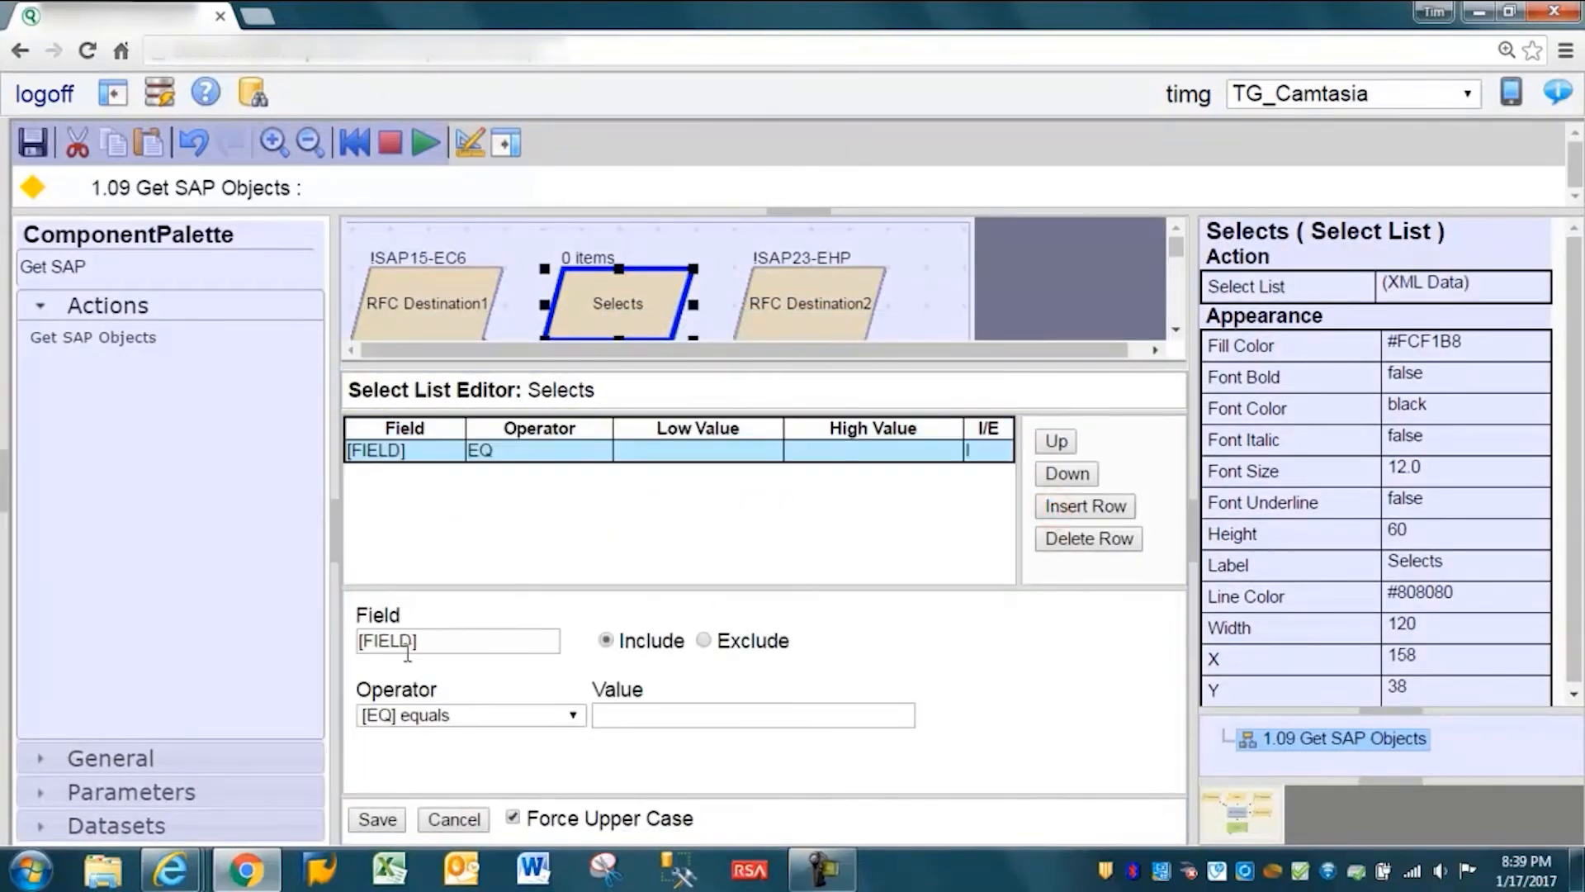
{"action": "double_click", "coordinate": [432, 642]}
{"action": "type", "text": "T"}
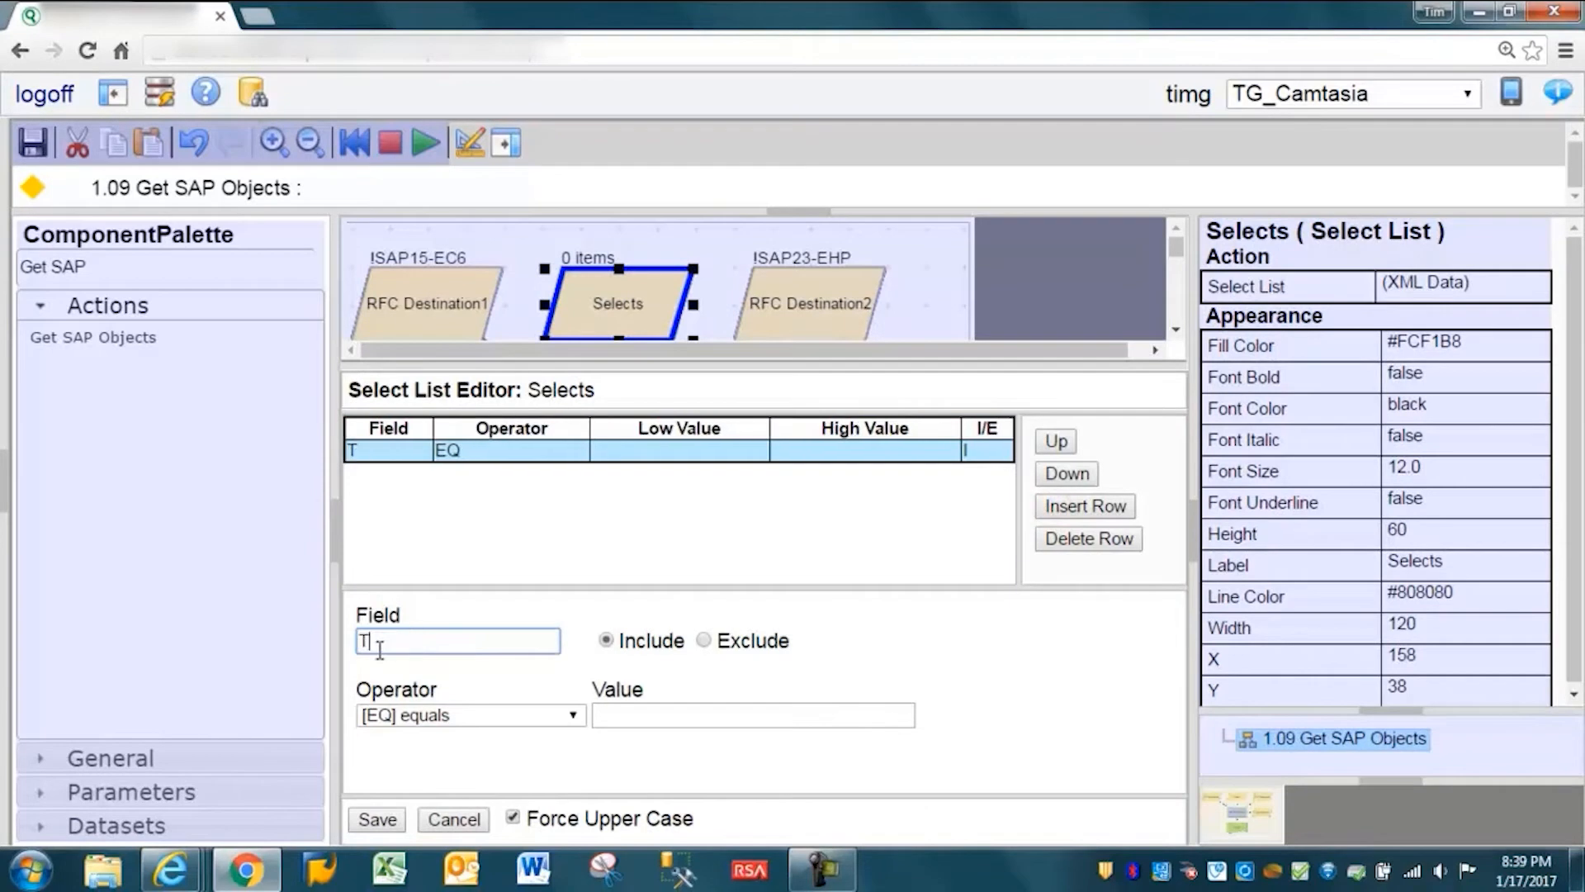
{"action": "type", "text": "COD"}
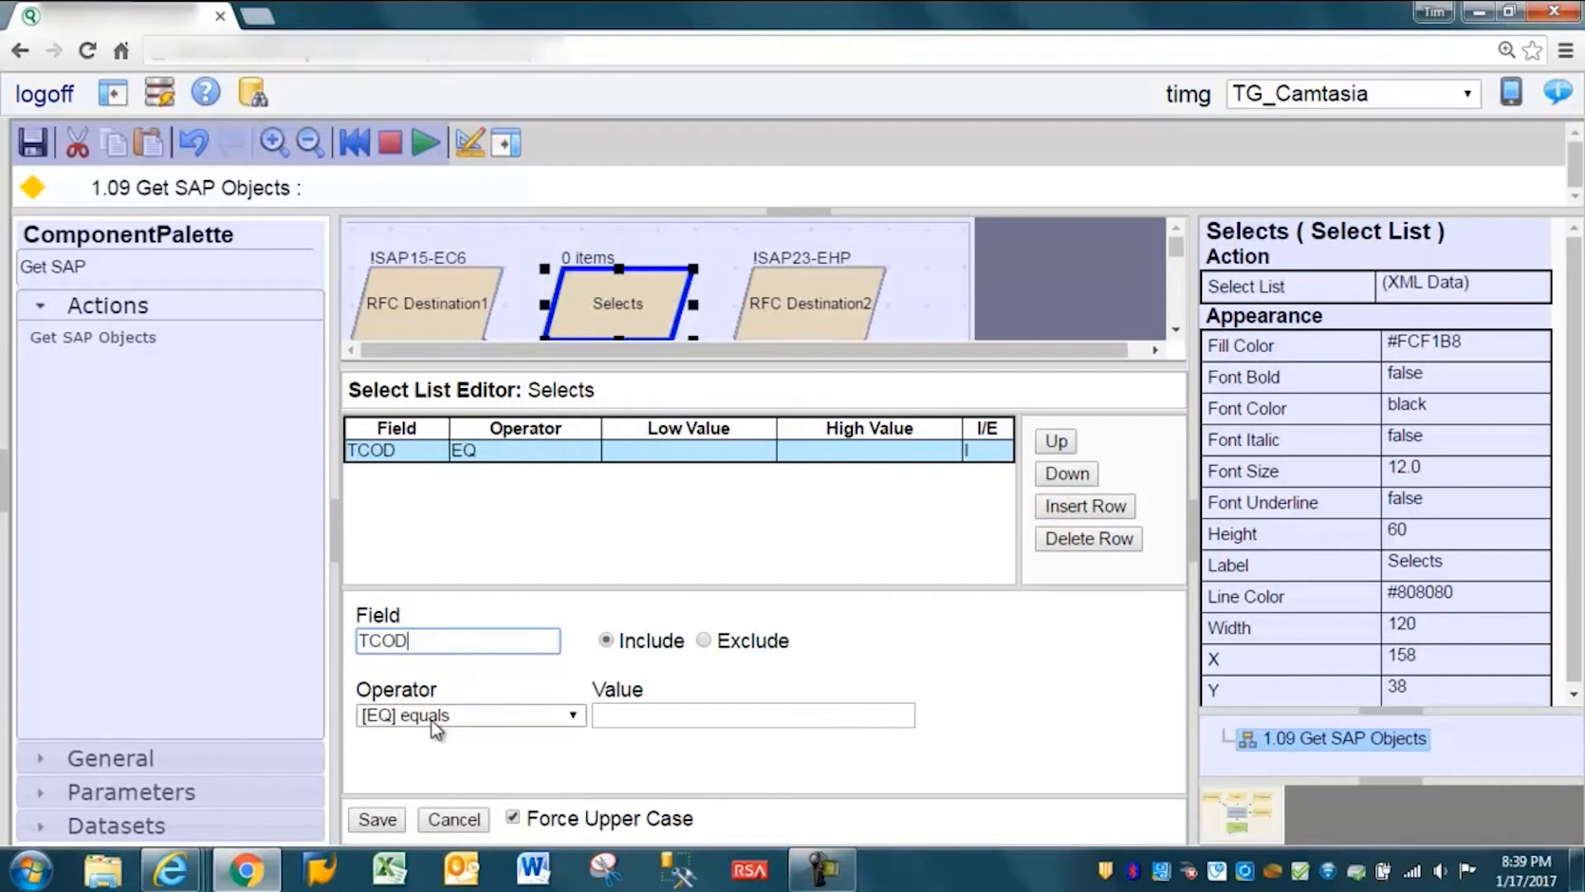
{"action": "left_click", "coordinate": [624, 715]}
{"action": "type", "text": "ME81"}
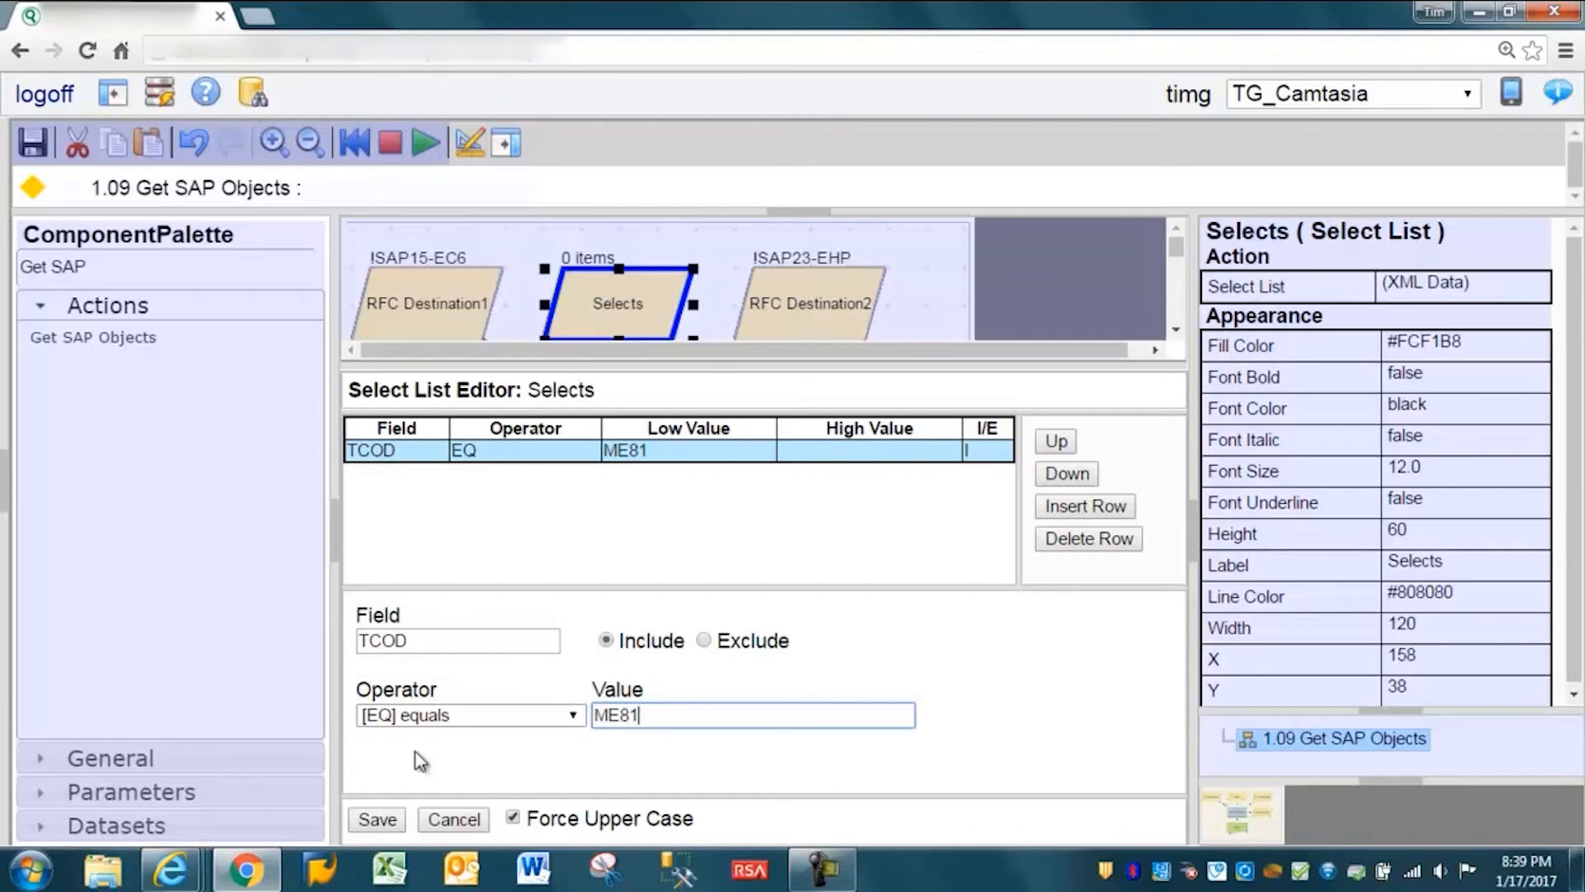
{"action": "left_click", "coordinate": [378, 820]}
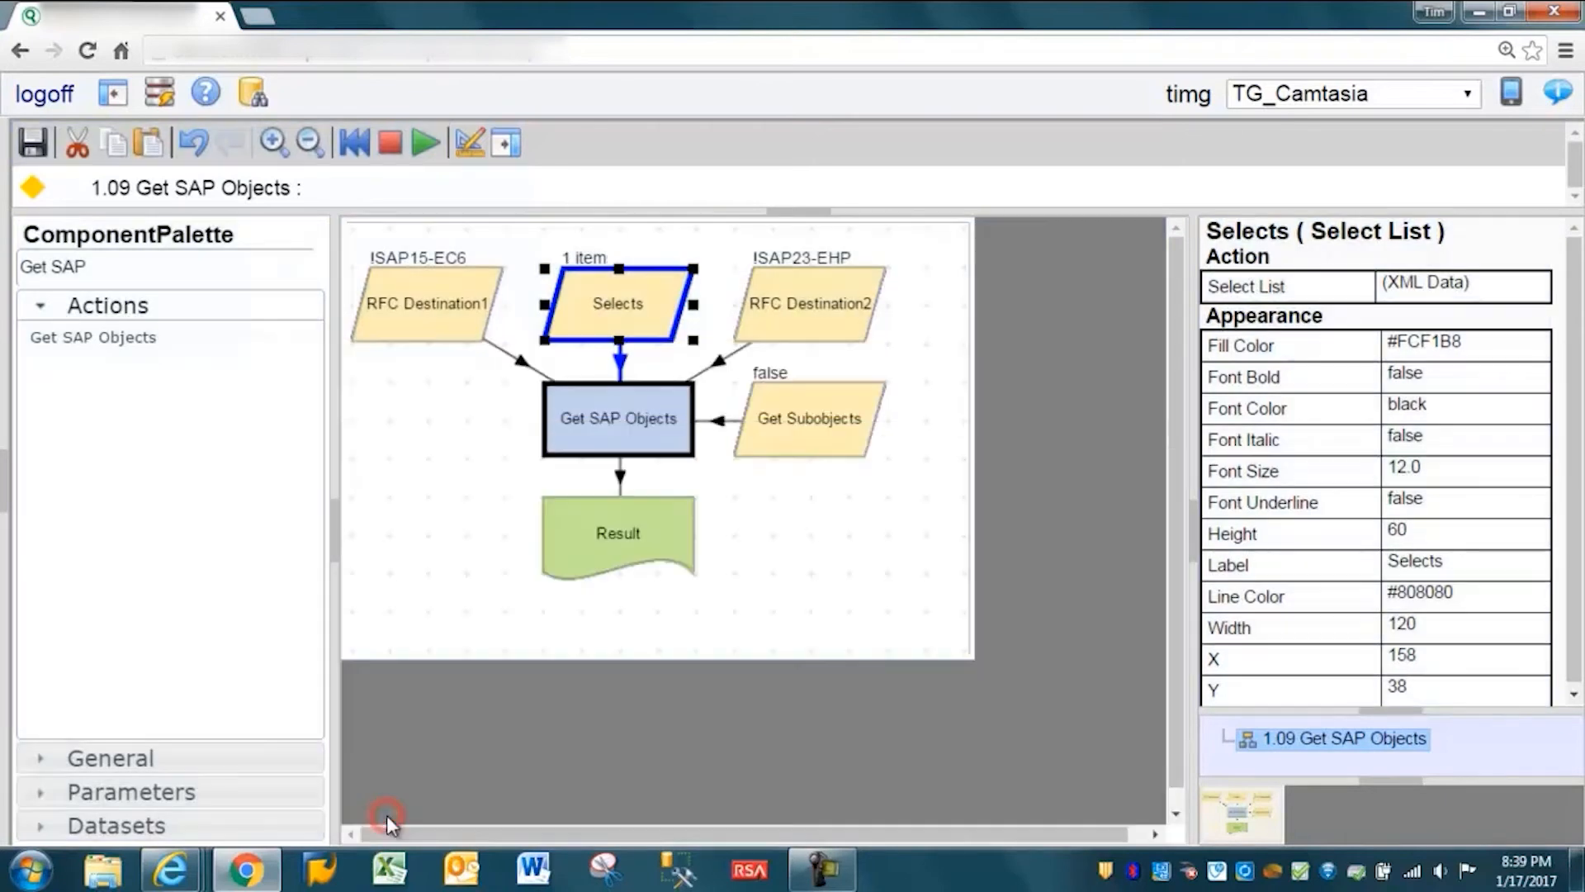
- Run the workflow and open the details of the Result table
{"action": "left_click", "coordinate": [425, 147]}
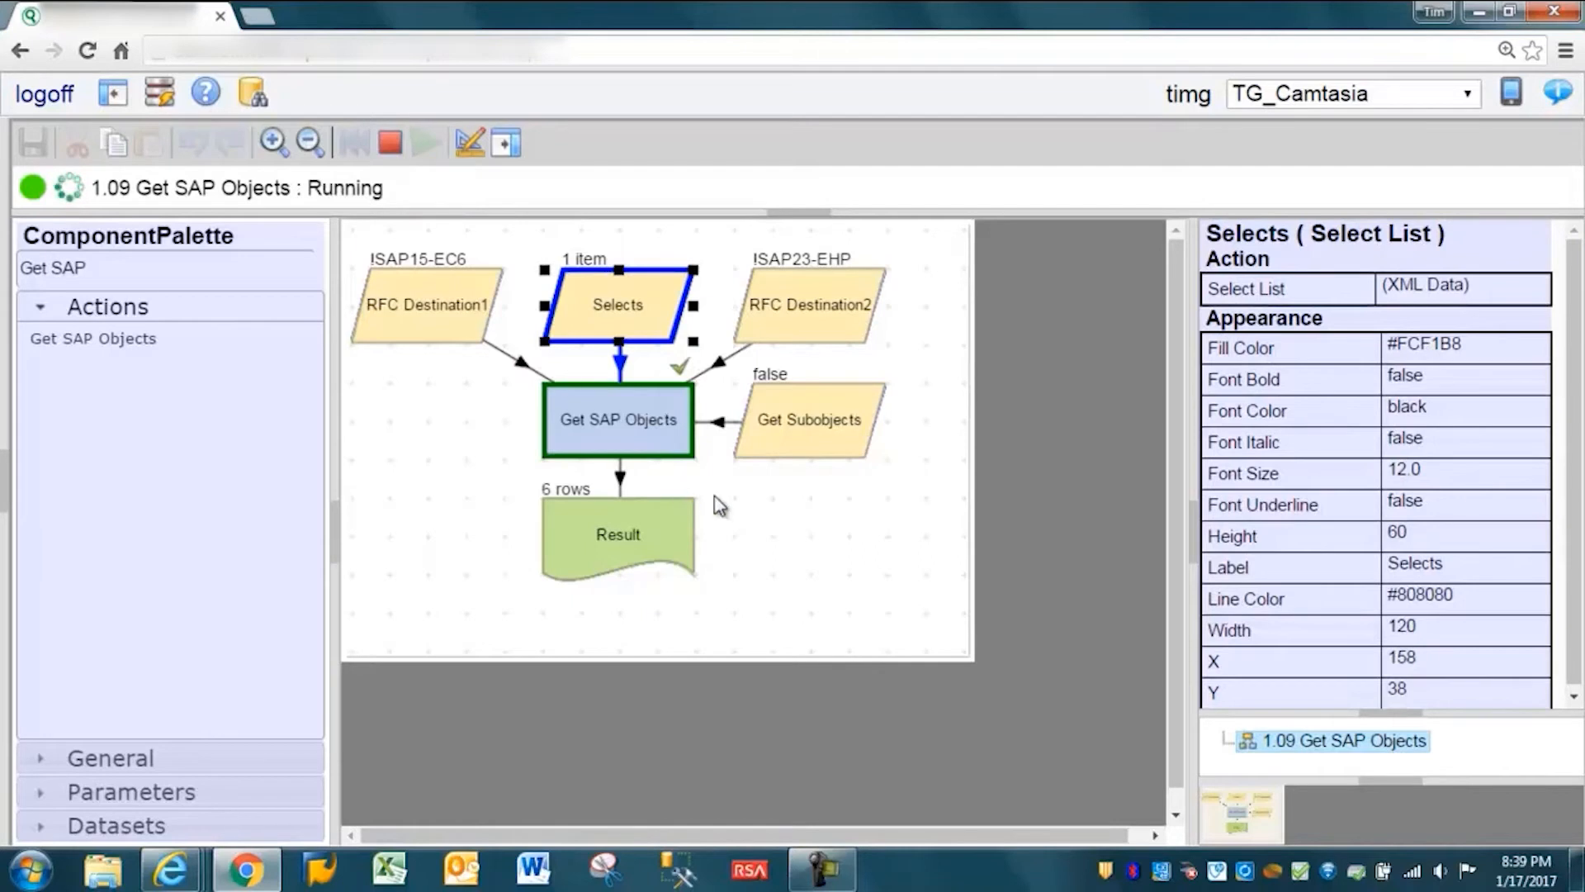
{"action": "left_click", "coordinate": [827, 429]}
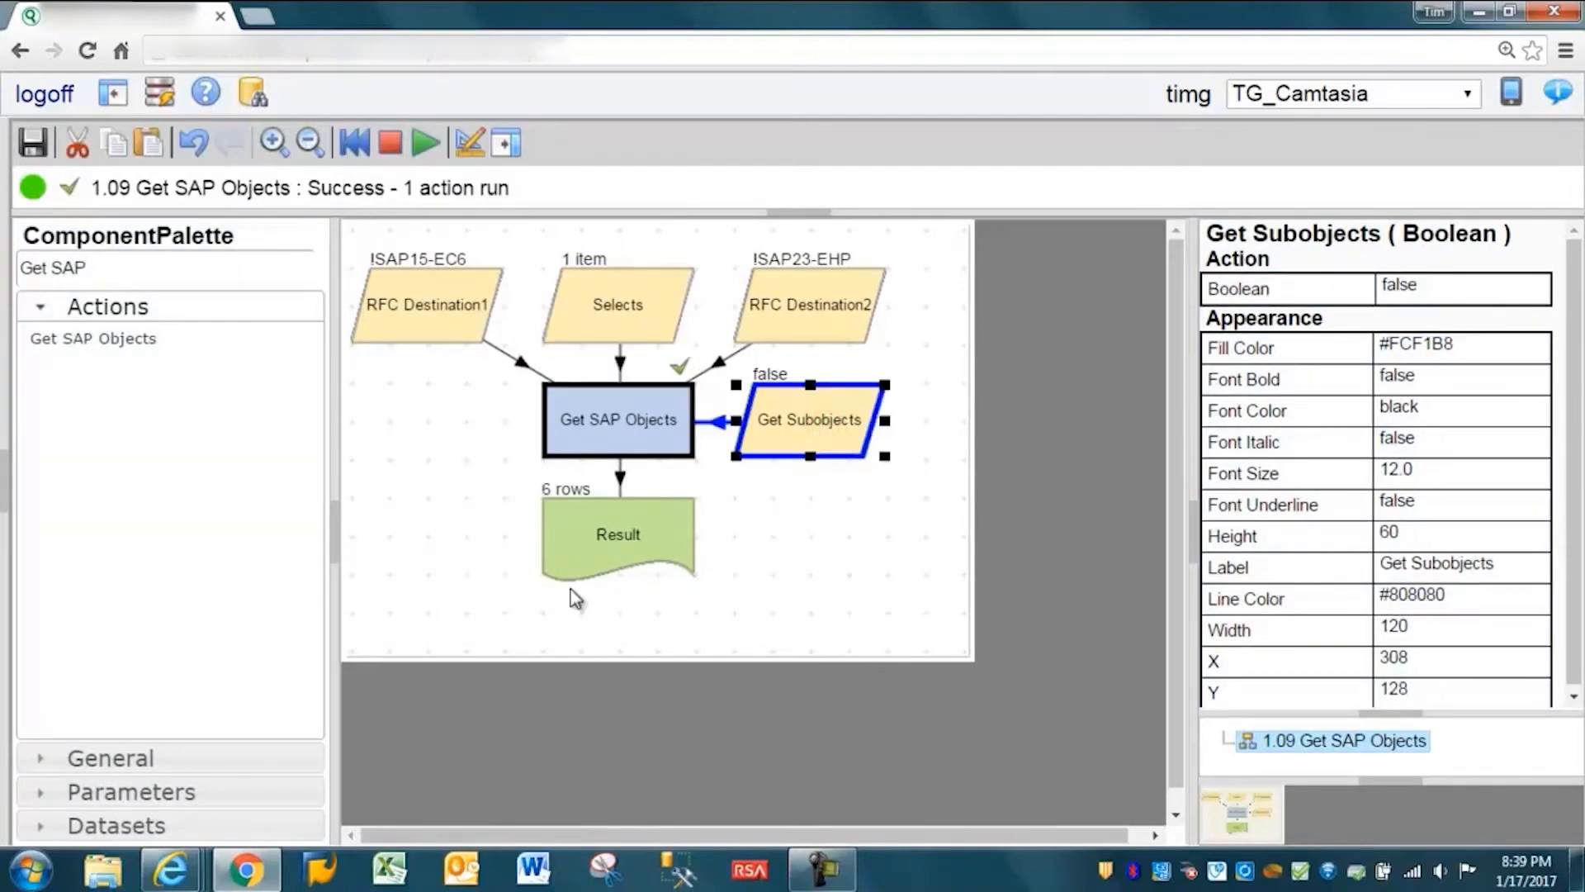
{"action": "left_click", "coordinate": [603, 537]}
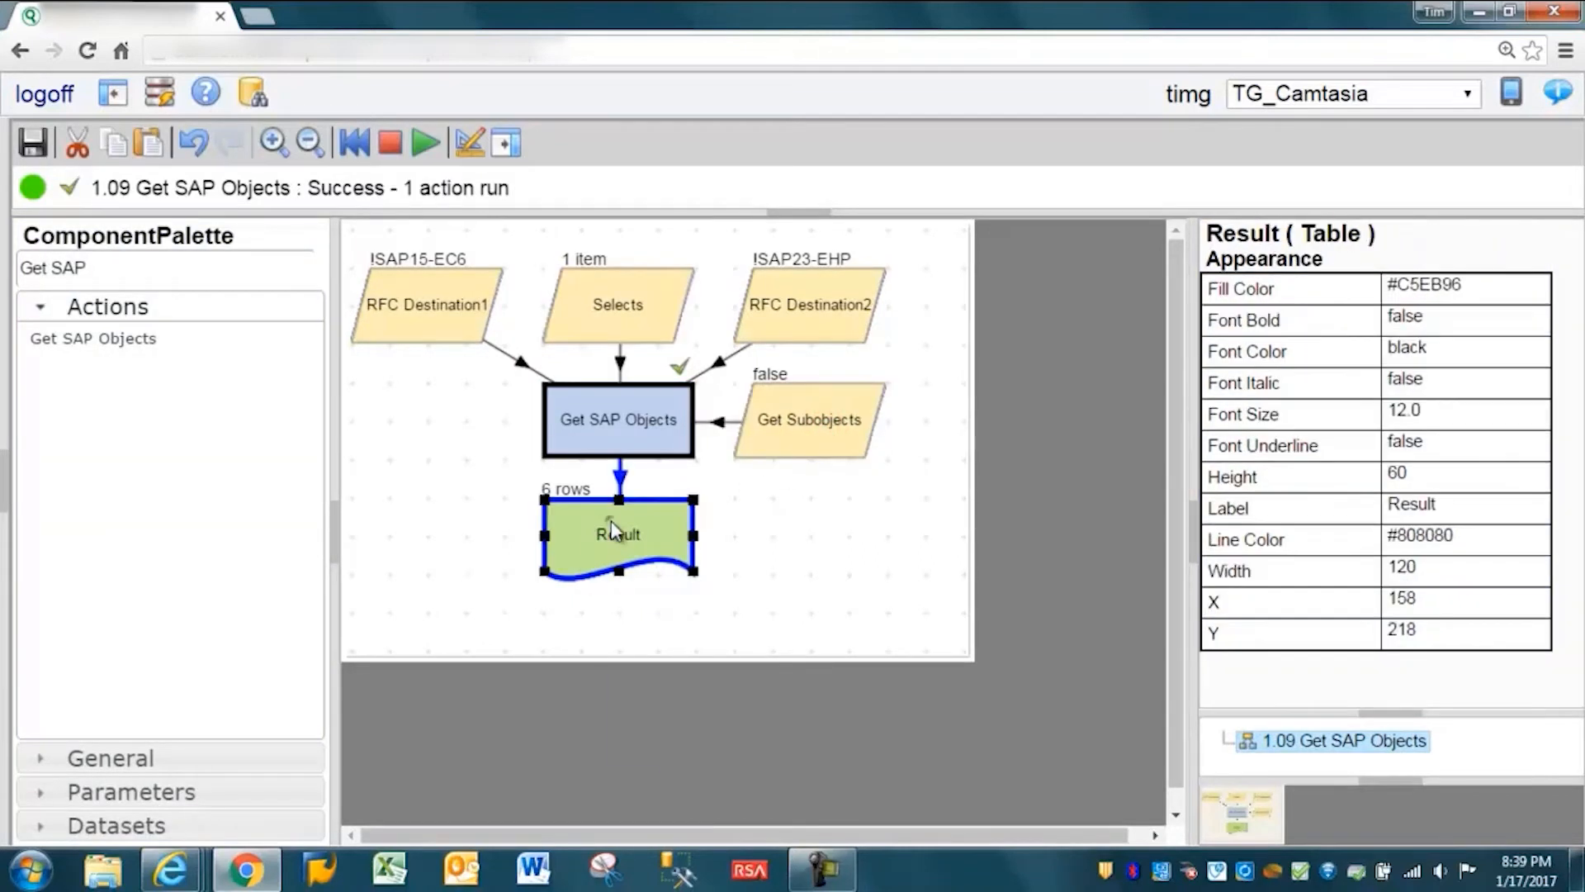
{"action": "right_click", "coordinate": [611, 520]}
{"action": "left_click", "coordinate": [644, 535]}
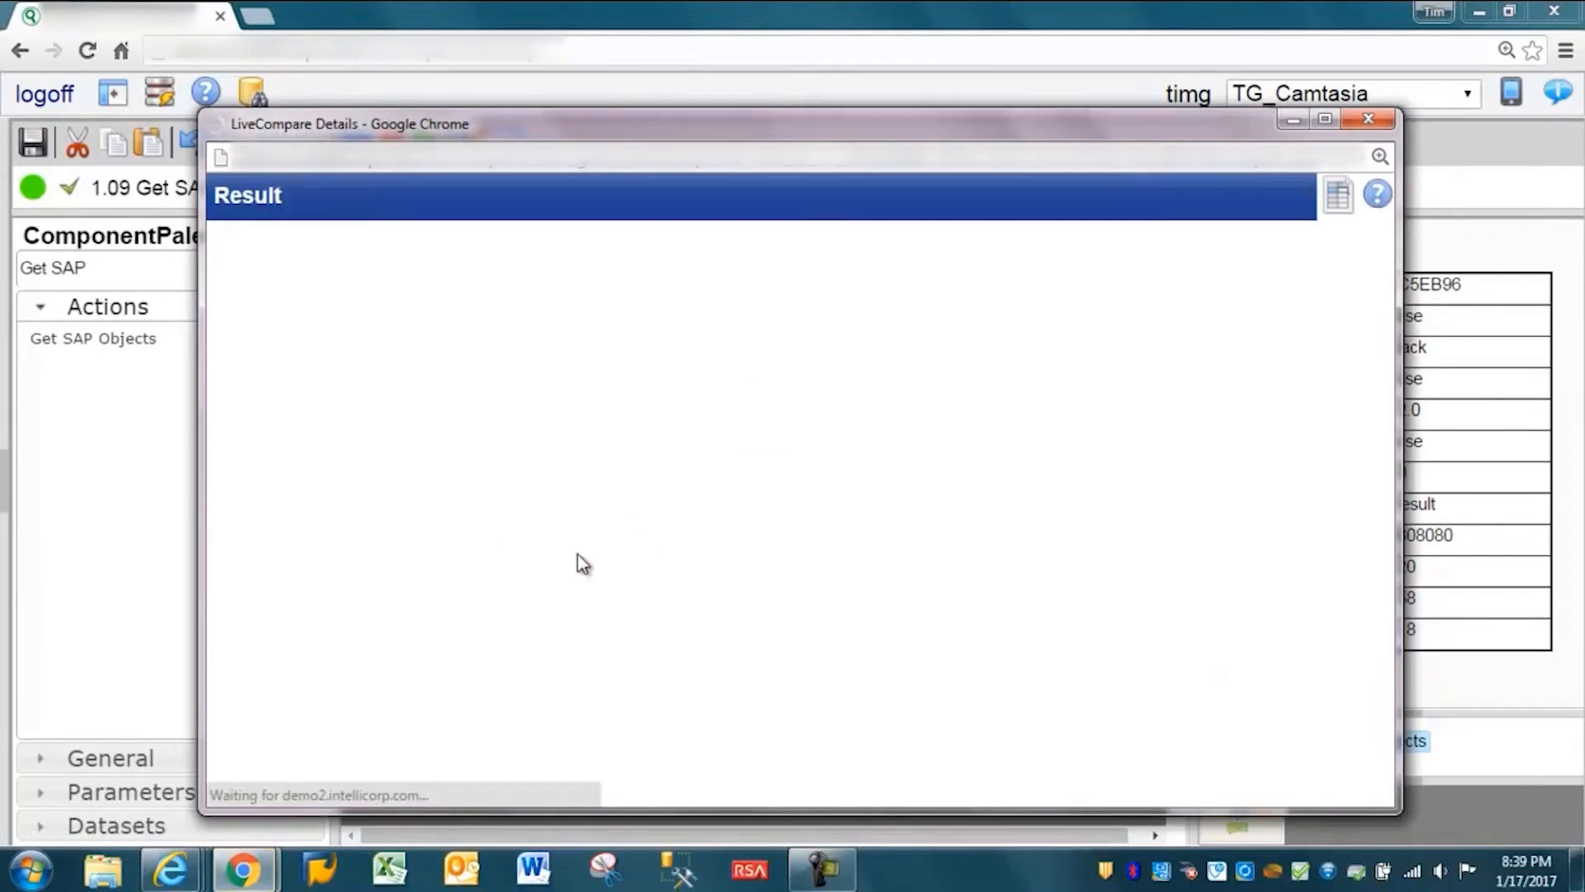
- Examine the type, name and parent columns of the result rows for both SAP systems, and close the details window
{"action": "left_click_drag", "start_coordinate": [299, 264], "coordinate": [551, 417]}
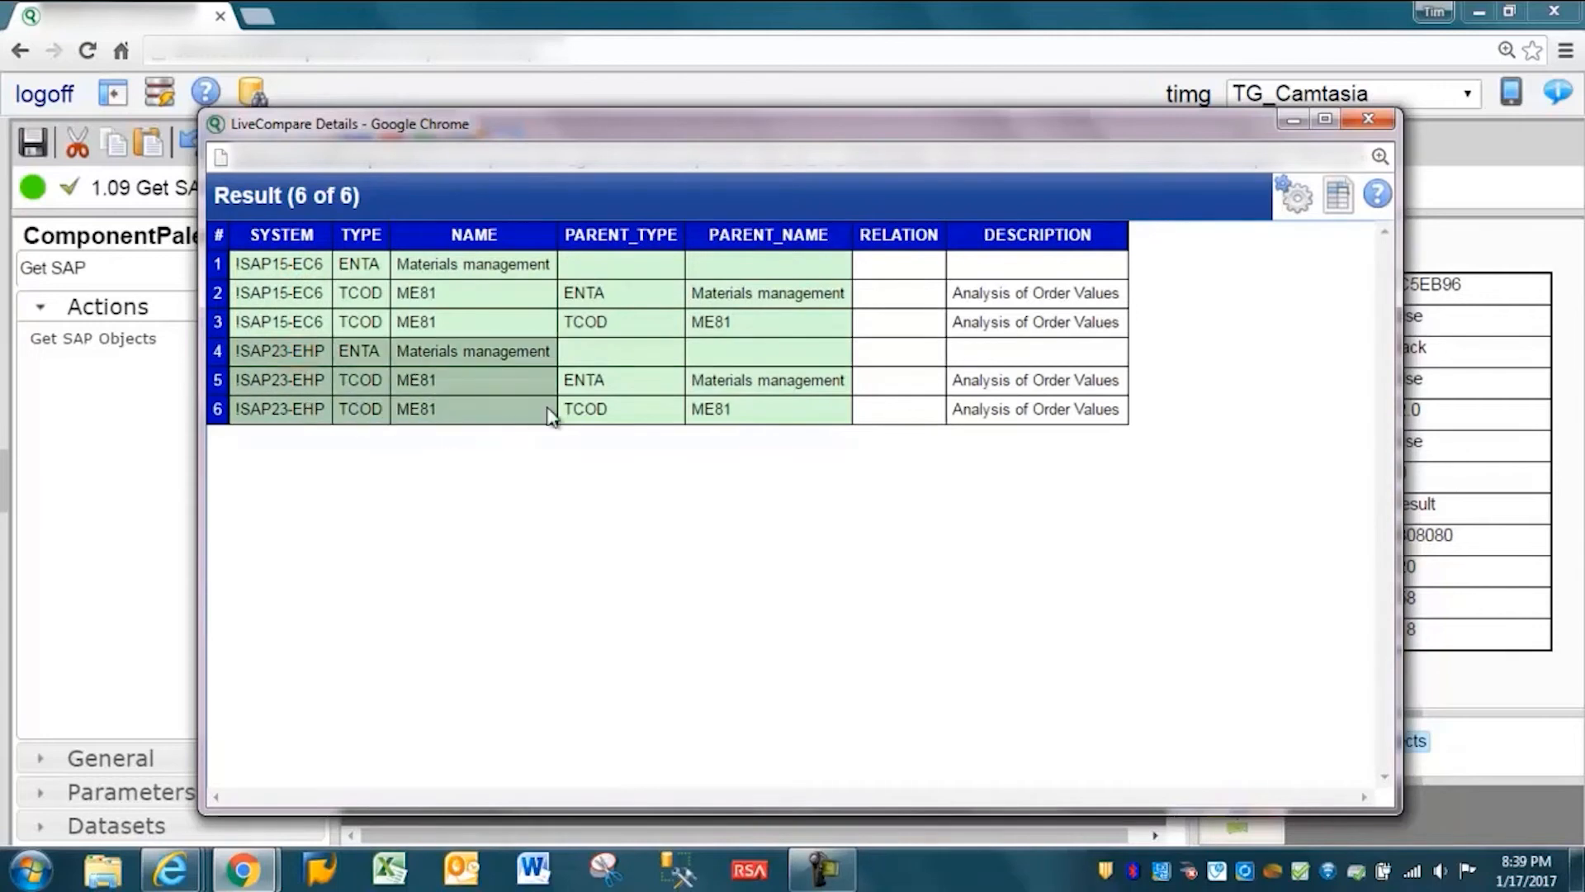
{"action": "left_click", "coordinate": [398, 266]}
{"action": "left_click_drag", "start_coordinate": [404, 274], "coordinate": [364, 269]}
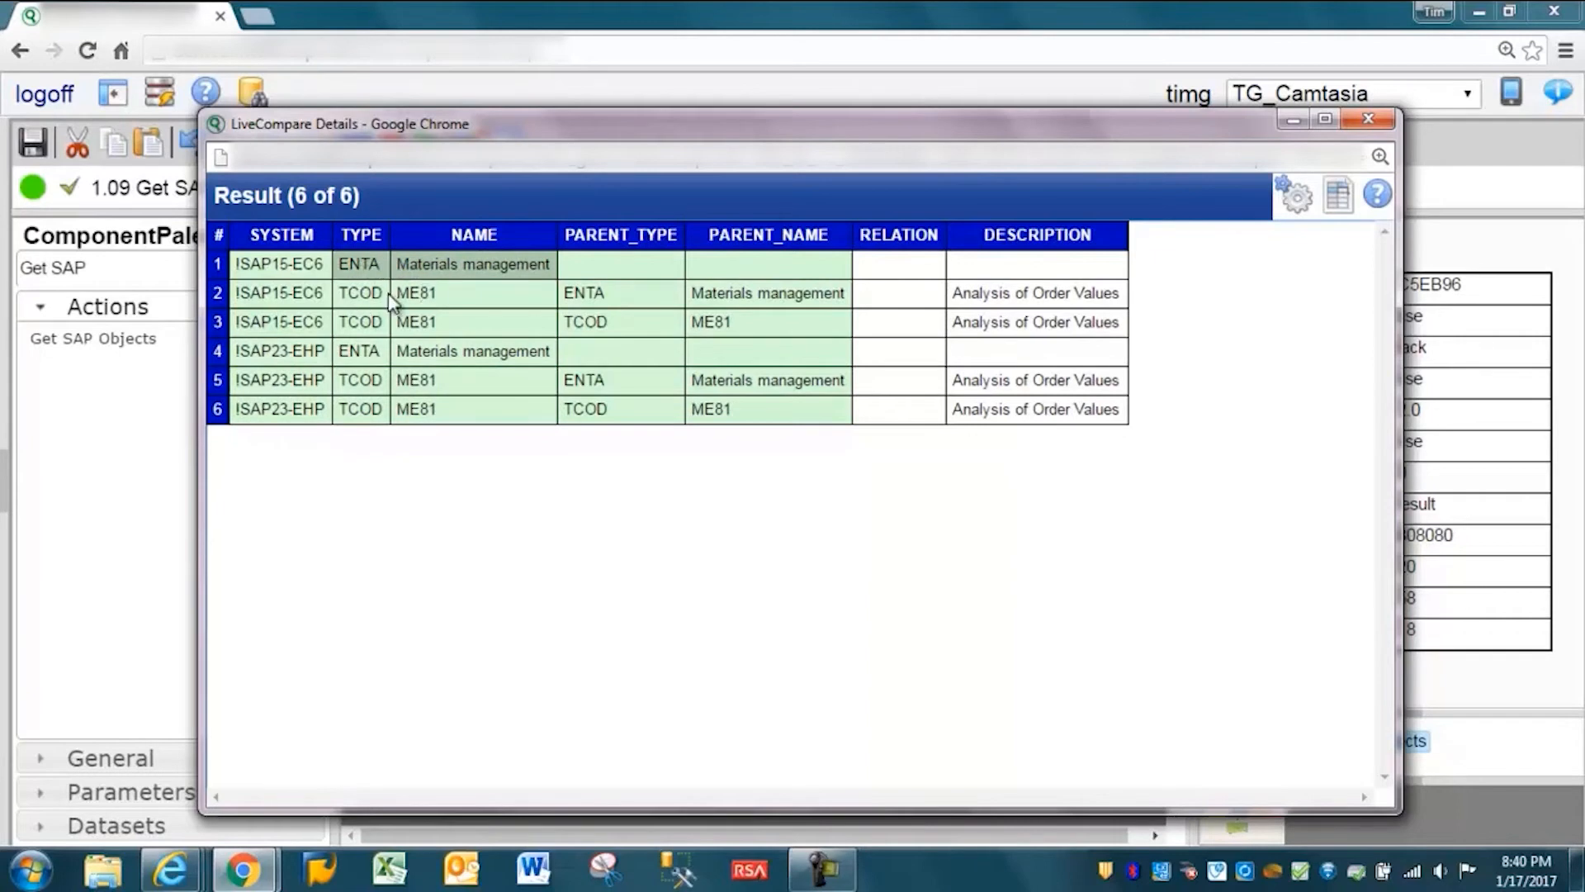
{"action": "left_click", "coordinate": [438, 299]}
{"action": "left_click", "coordinate": [432, 323]}
{"action": "left_click_drag", "start_coordinate": [432, 323], "coordinate": [1026, 322]}
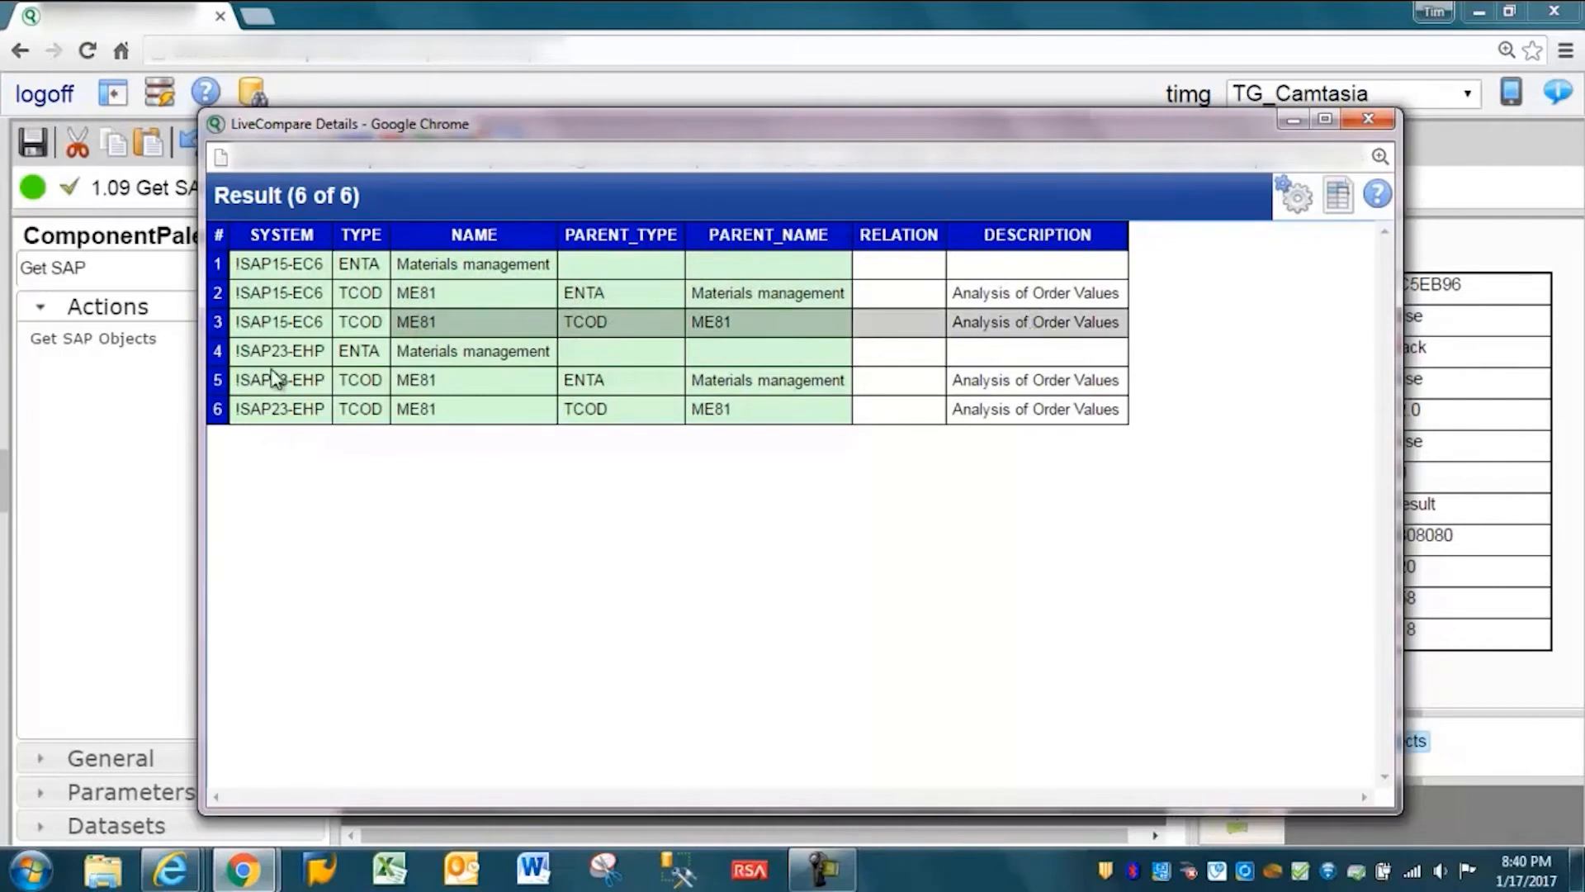
{"action": "left_click_drag", "start_coordinate": [289, 351], "coordinate": [793, 382]}
{"action": "left_click", "coordinate": [1368, 119]}
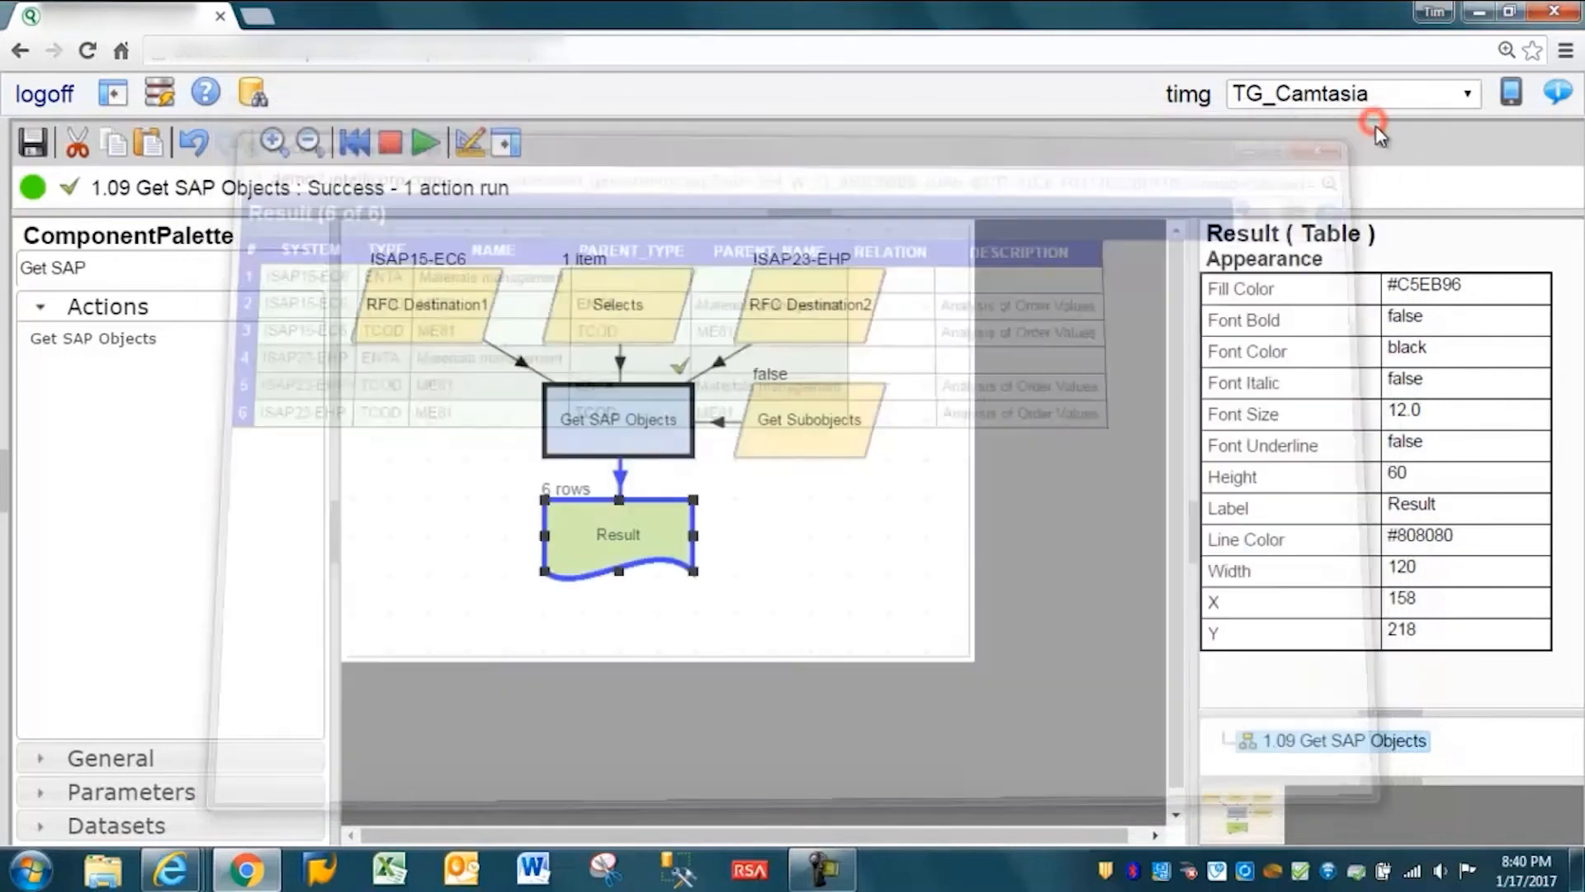
- Set the Get Subobjects Boolean to true
{"action": "left_click", "coordinate": [787, 426]}
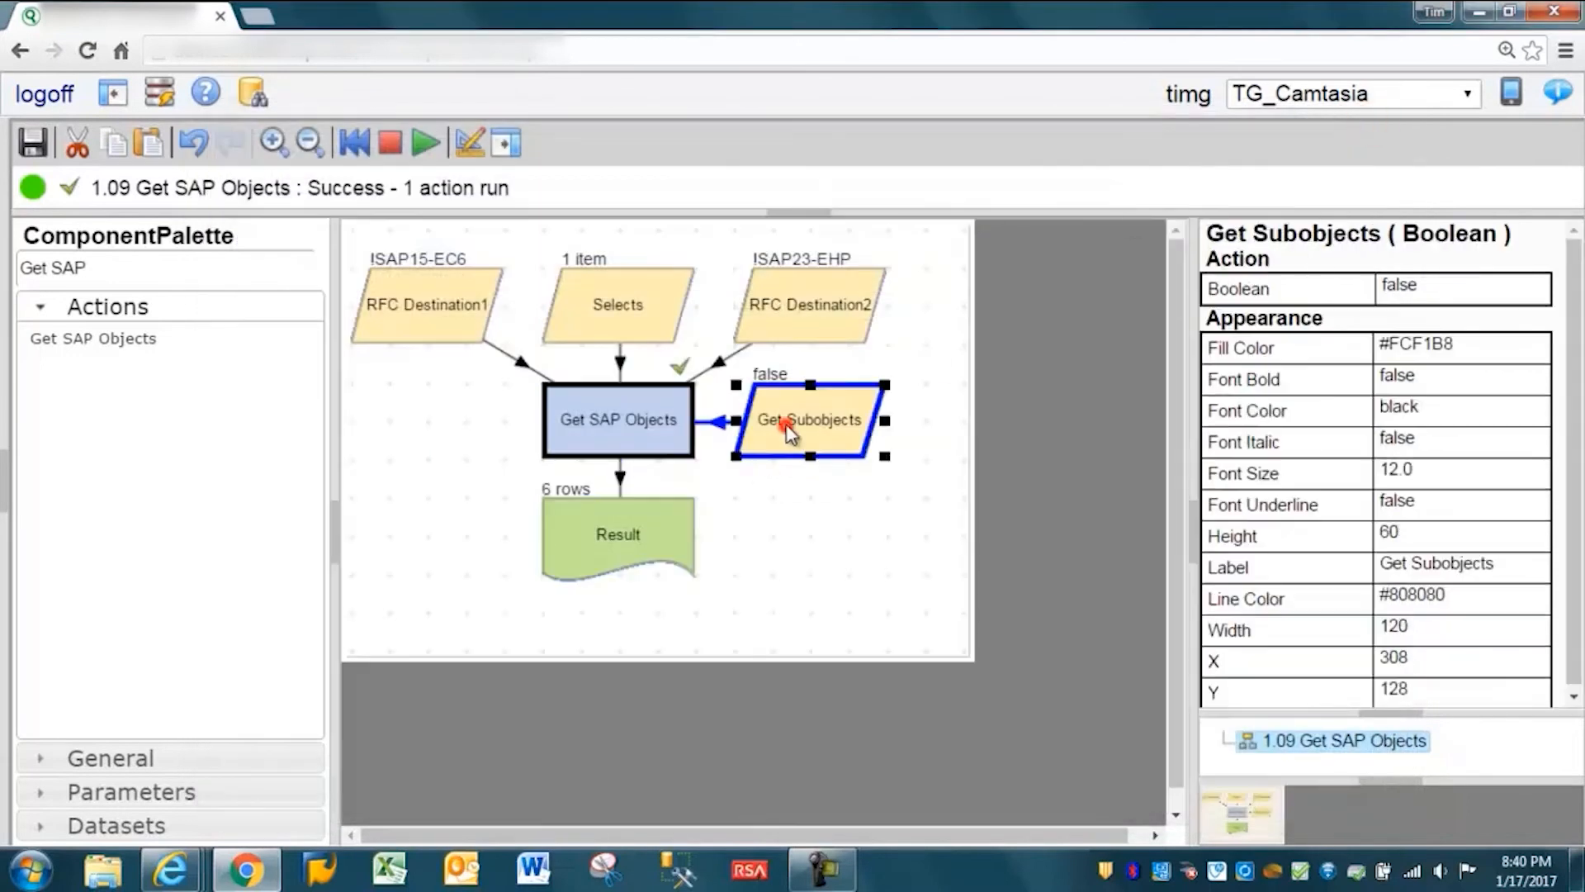
{"action": "left_click", "coordinate": [1435, 291]}
{"action": "left_click", "coordinate": [1529, 291]}
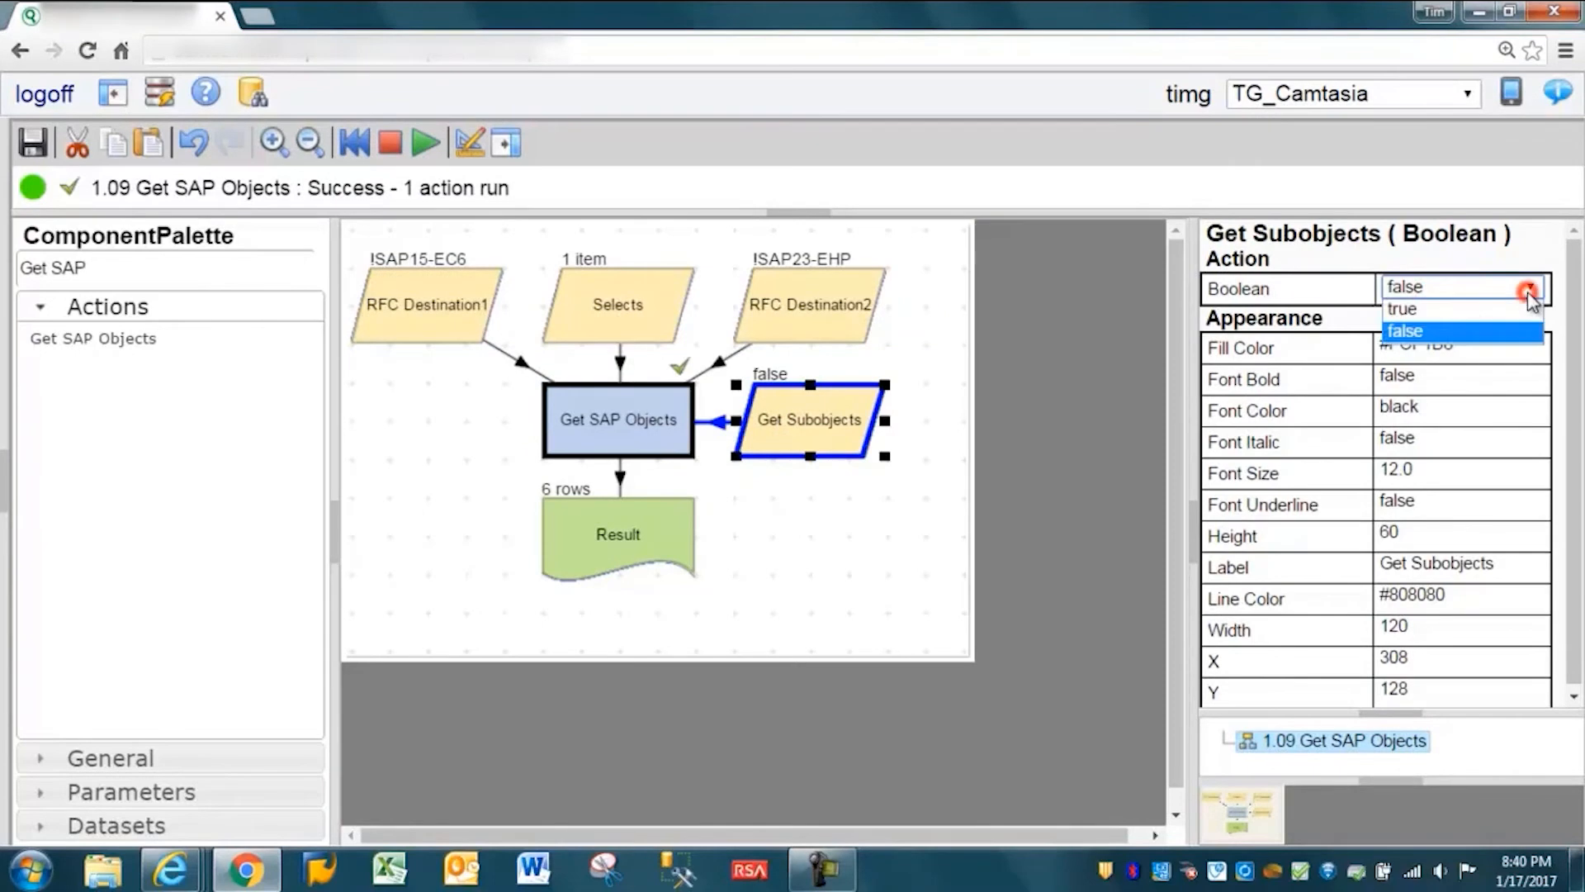
{"action": "left_click", "coordinate": [1439, 313]}
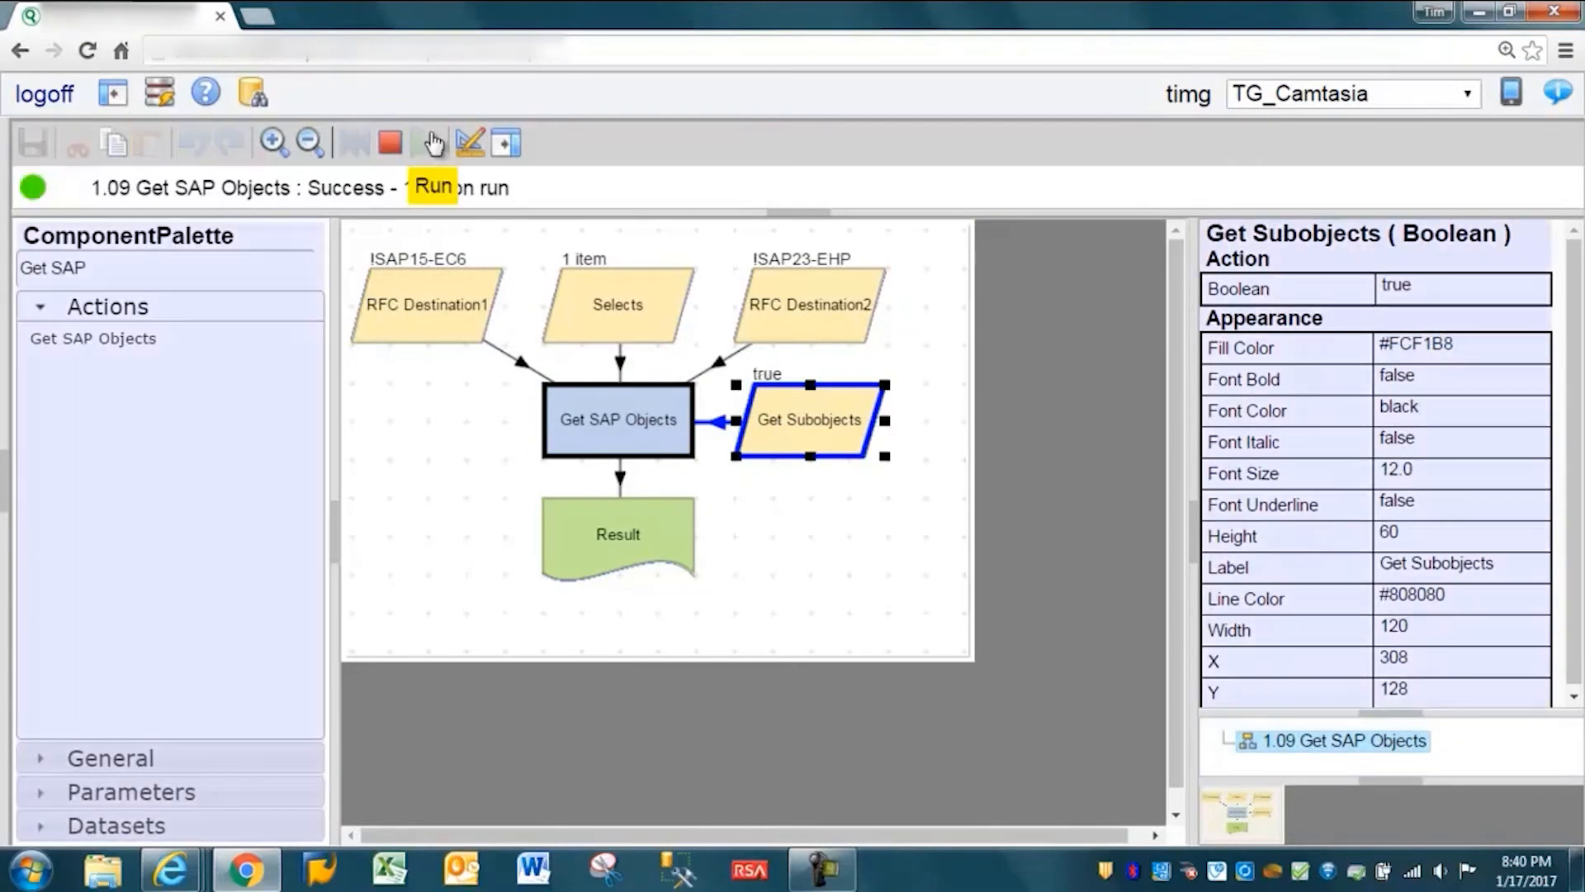
- Run the workflow, examine the types and names of ME81's subobjects in the Result table's details, and close the details window
{"action": "left_click", "coordinate": [427, 143]}
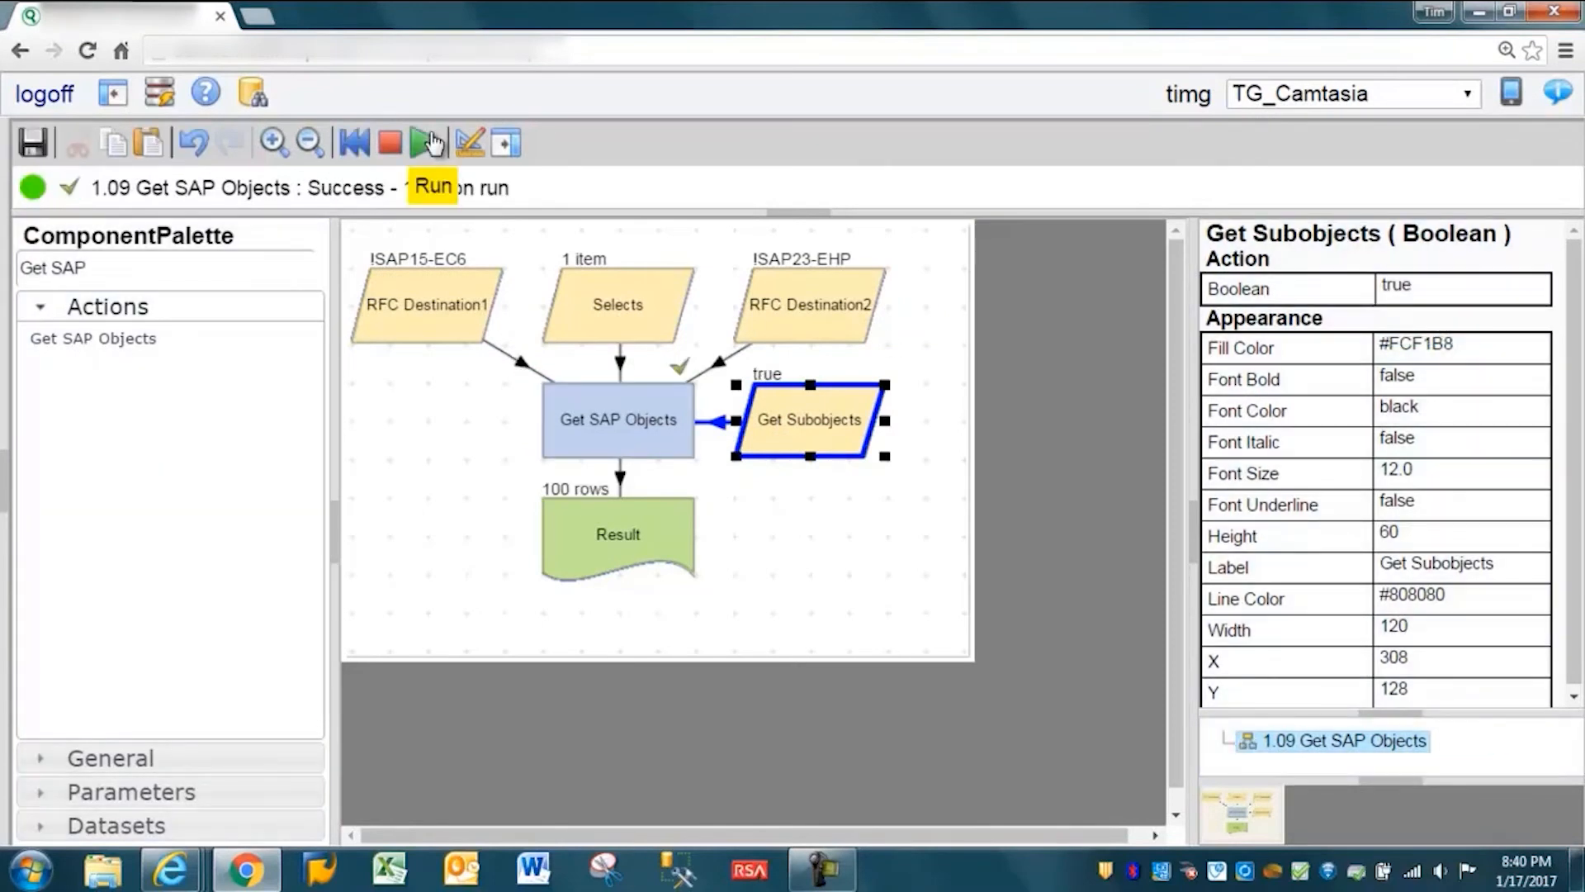
{"action": "double_click", "coordinate": [637, 529]}
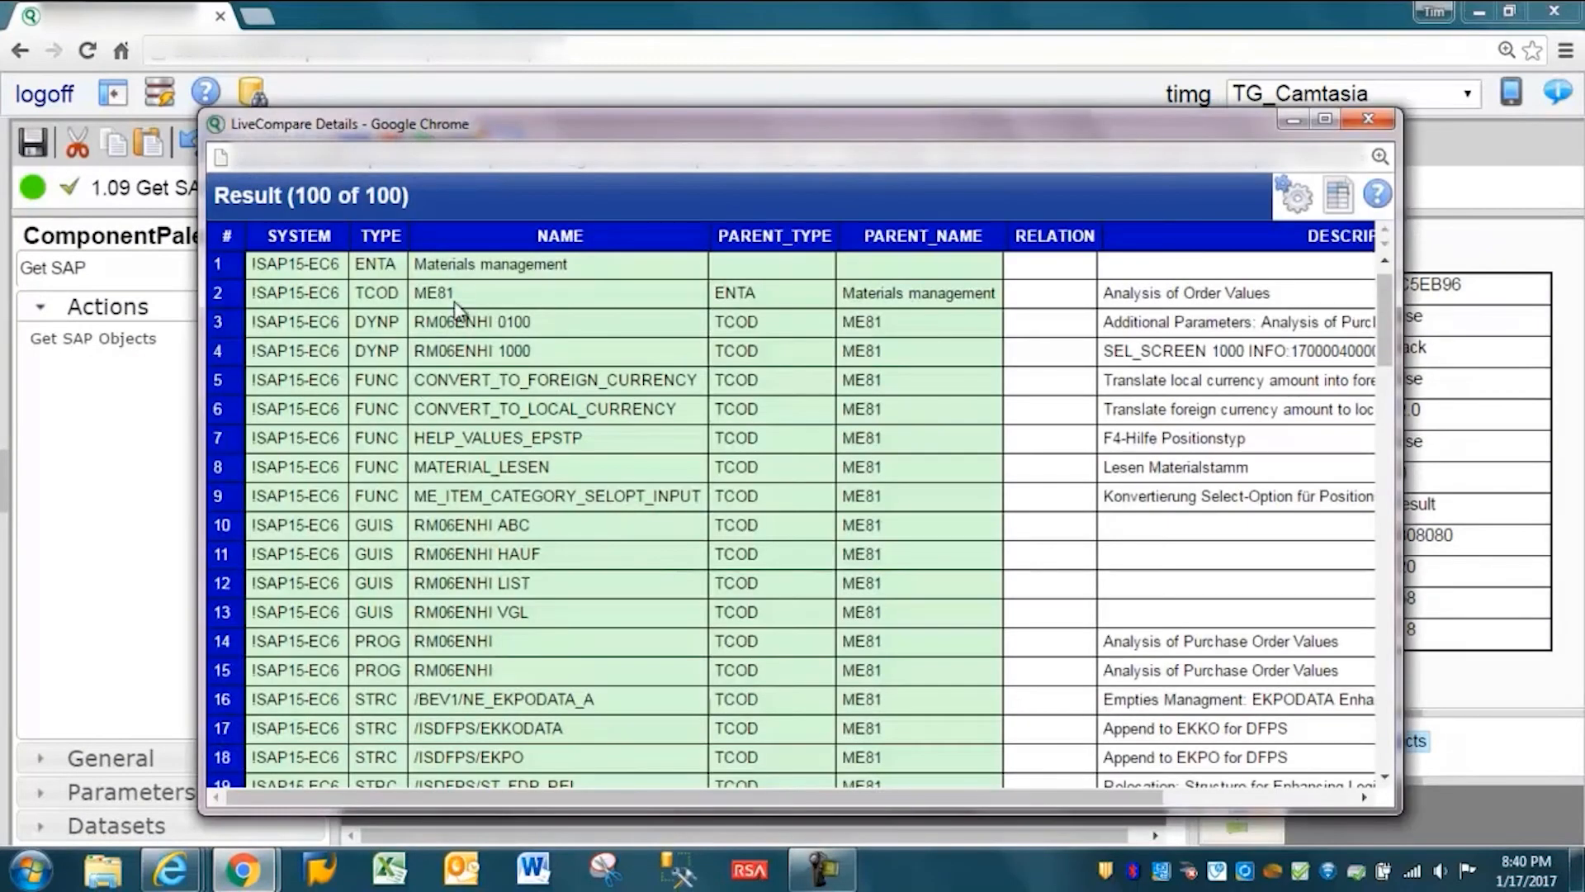
{"action": "left_click", "coordinate": [454, 292]}
{"action": "left_click", "coordinate": [446, 314]}
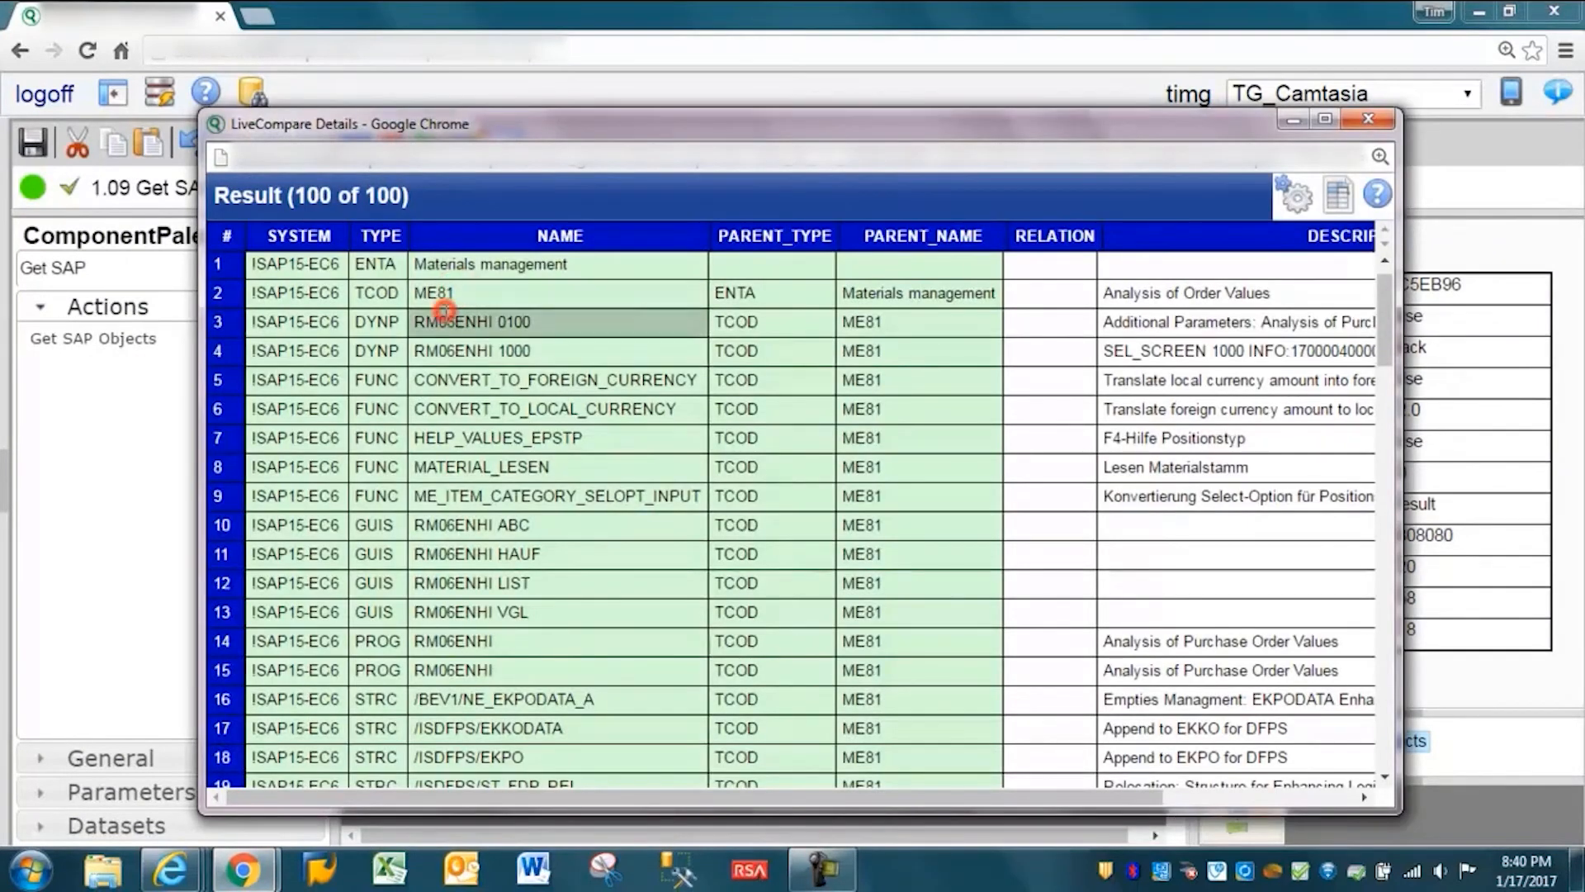
{"action": "left_click", "coordinate": [441, 350]}
{"action": "left_click", "coordinate": [421, 381]}
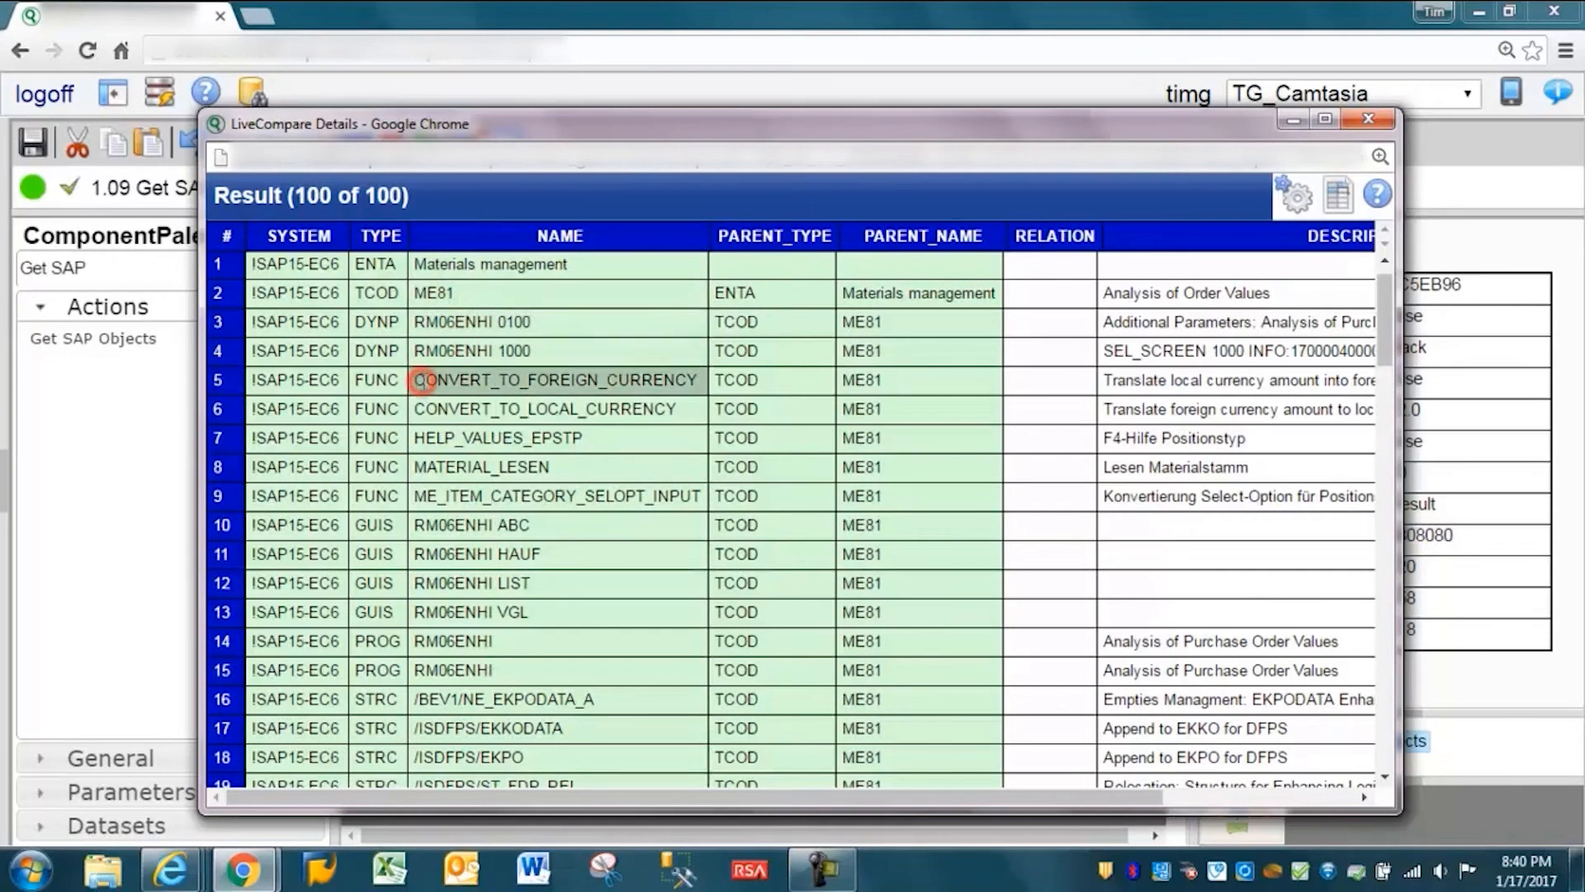
{"action": "left_click", "coordinate": [419, 556]}
{"action": "left_click", "coordinate": [430, 641]}
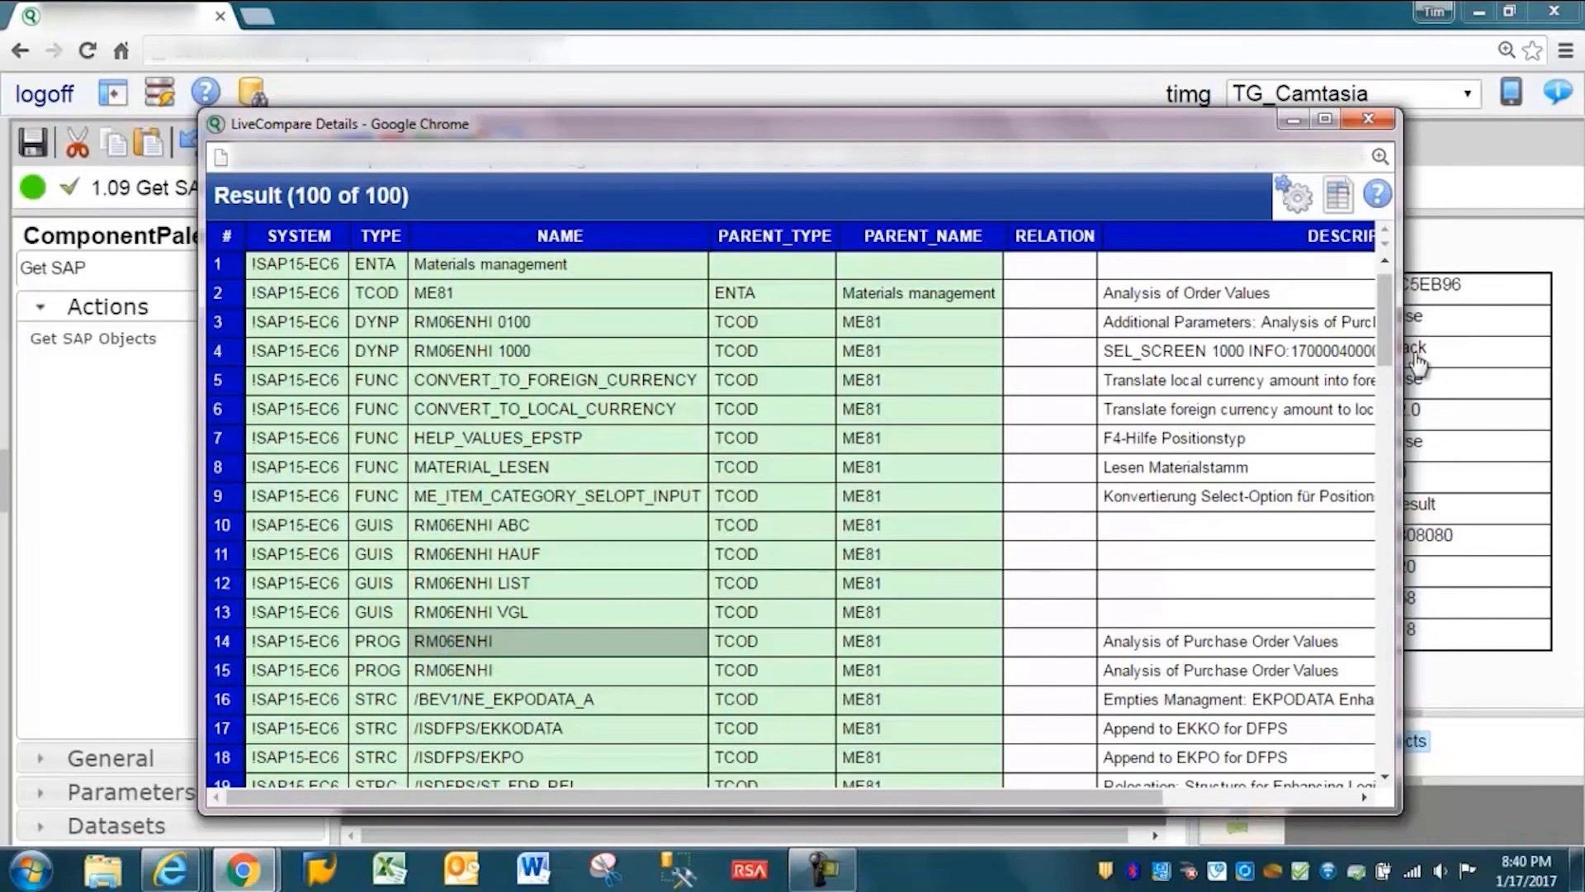
{"action": "left_click", "coordinate": [1368, 121]}
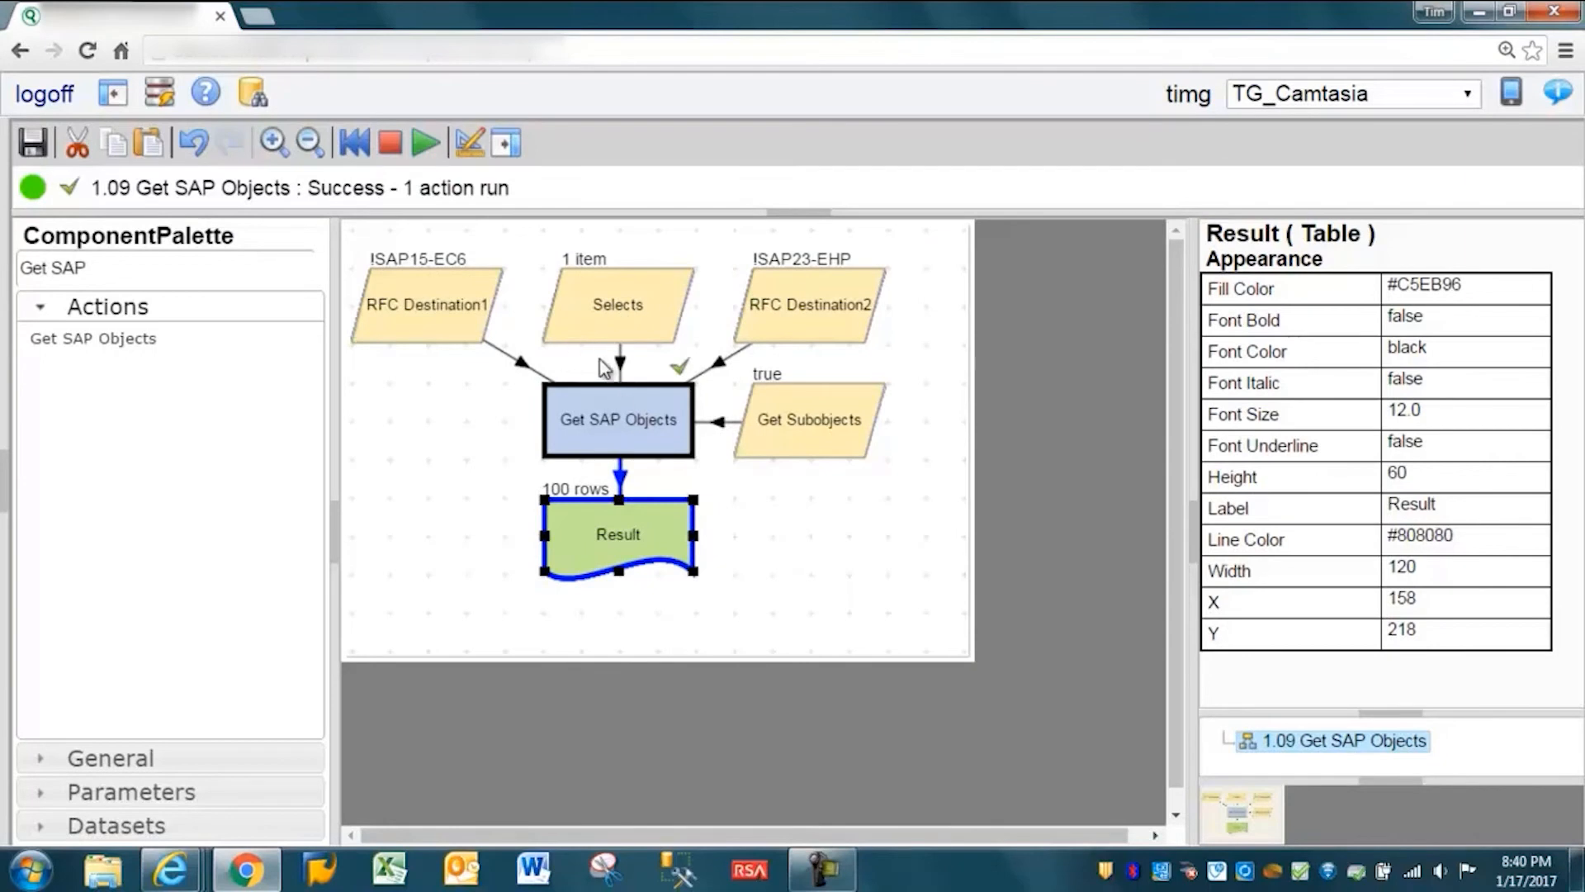
- Open the Selects list for editing and change the field of its TCOD row to PROG
{"action": "right_click", "coordinate": [589, 303]}
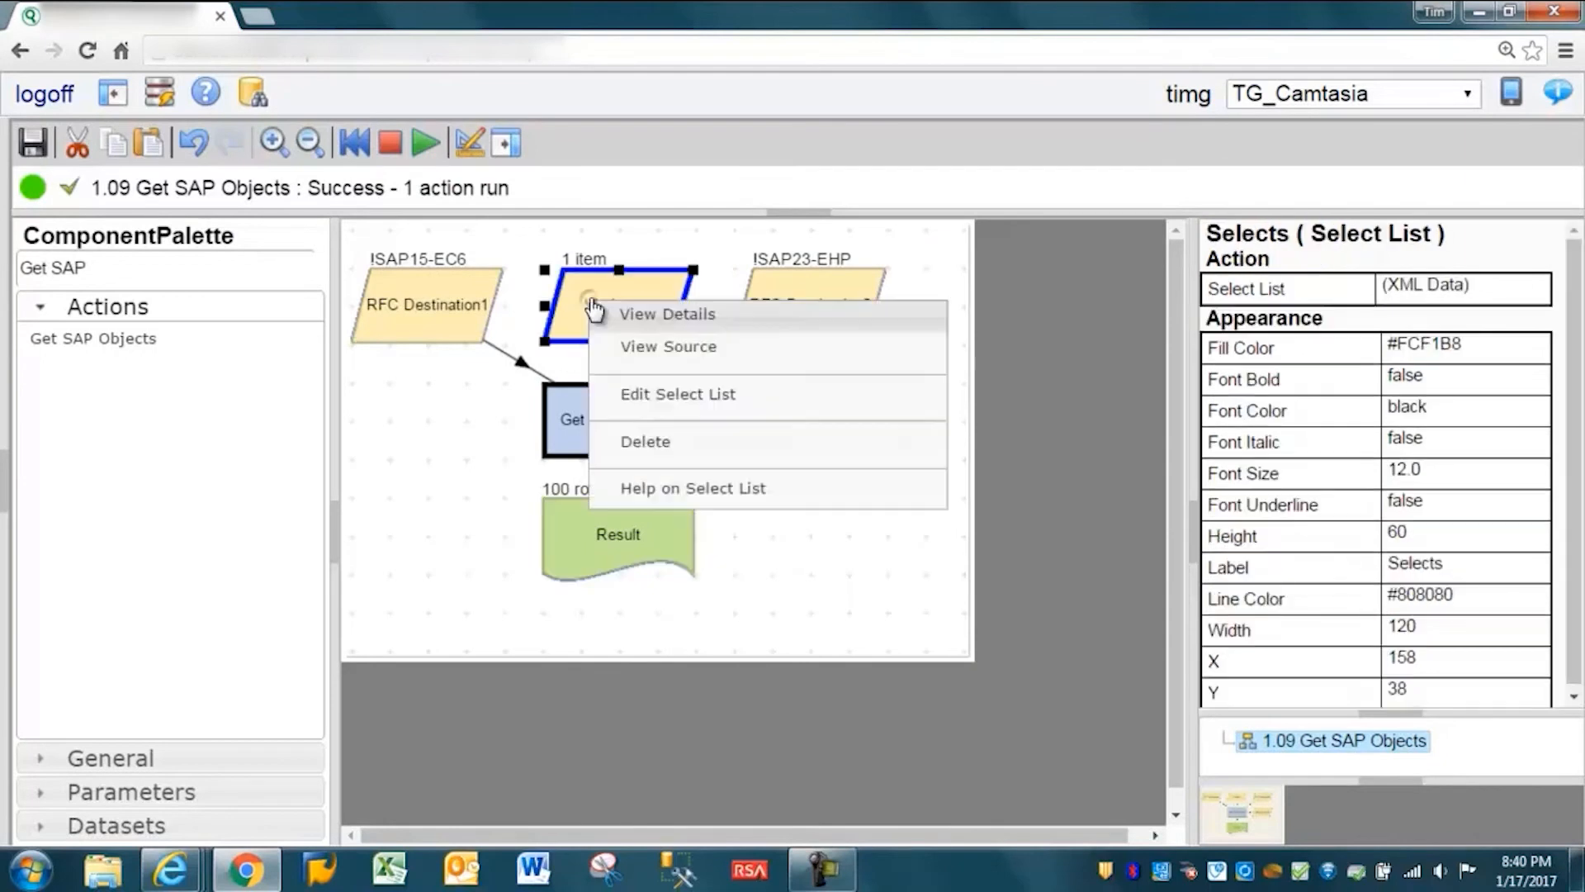
{"action": "left_click", "coordinate": [653, 398]}
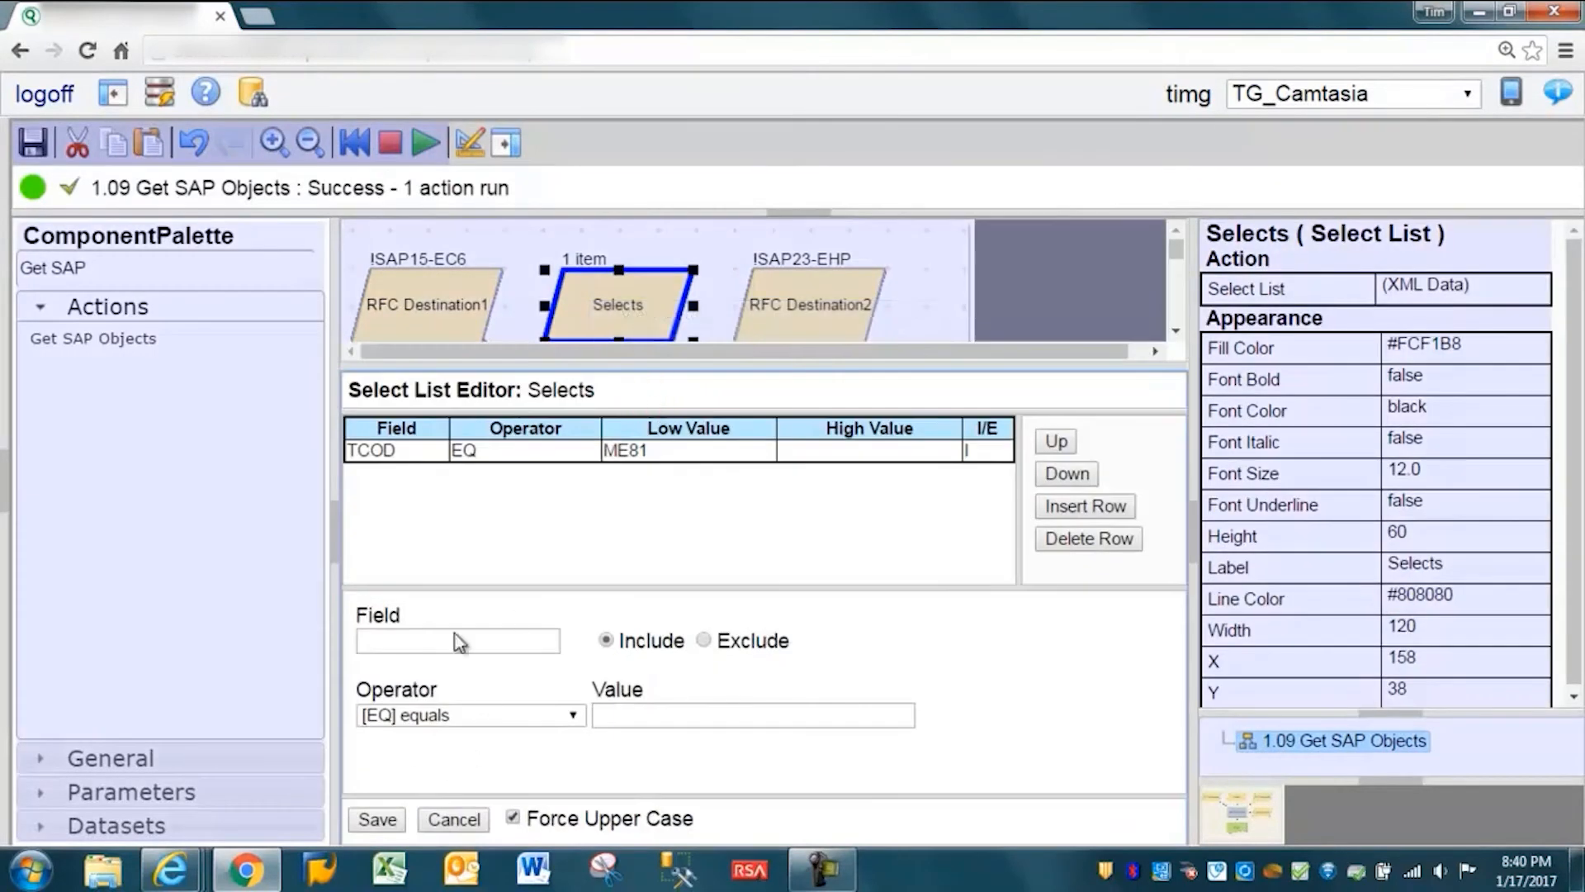
{"action": "left_click", "coordinate": [505, 453]}
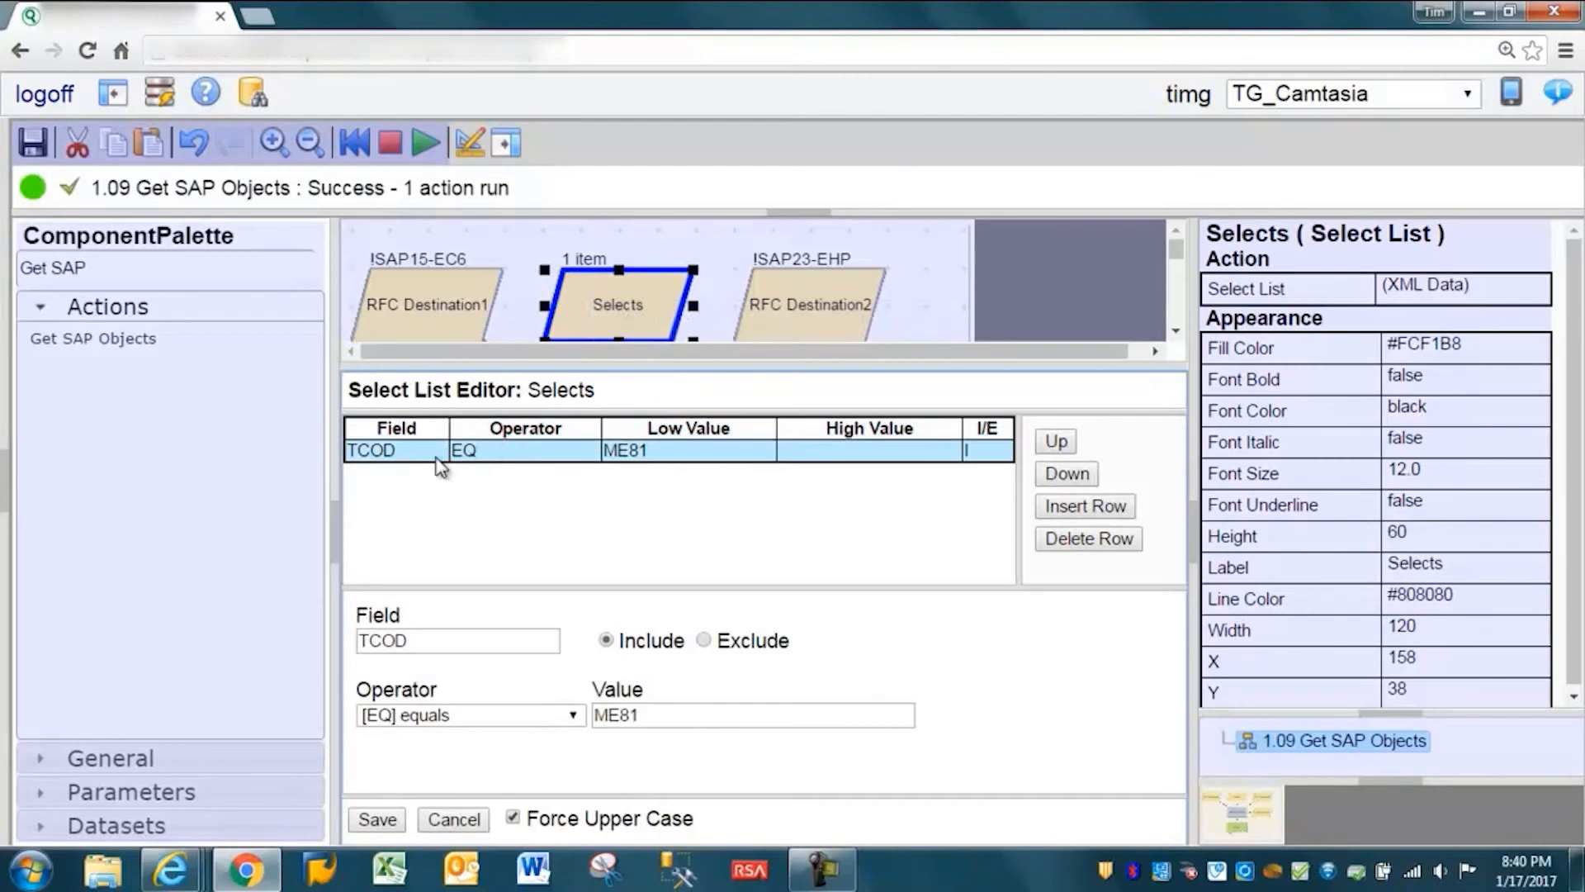
{"action": "left_click_drag", "start_coordinate": [412, 639], "coordinate": [360, 637]}
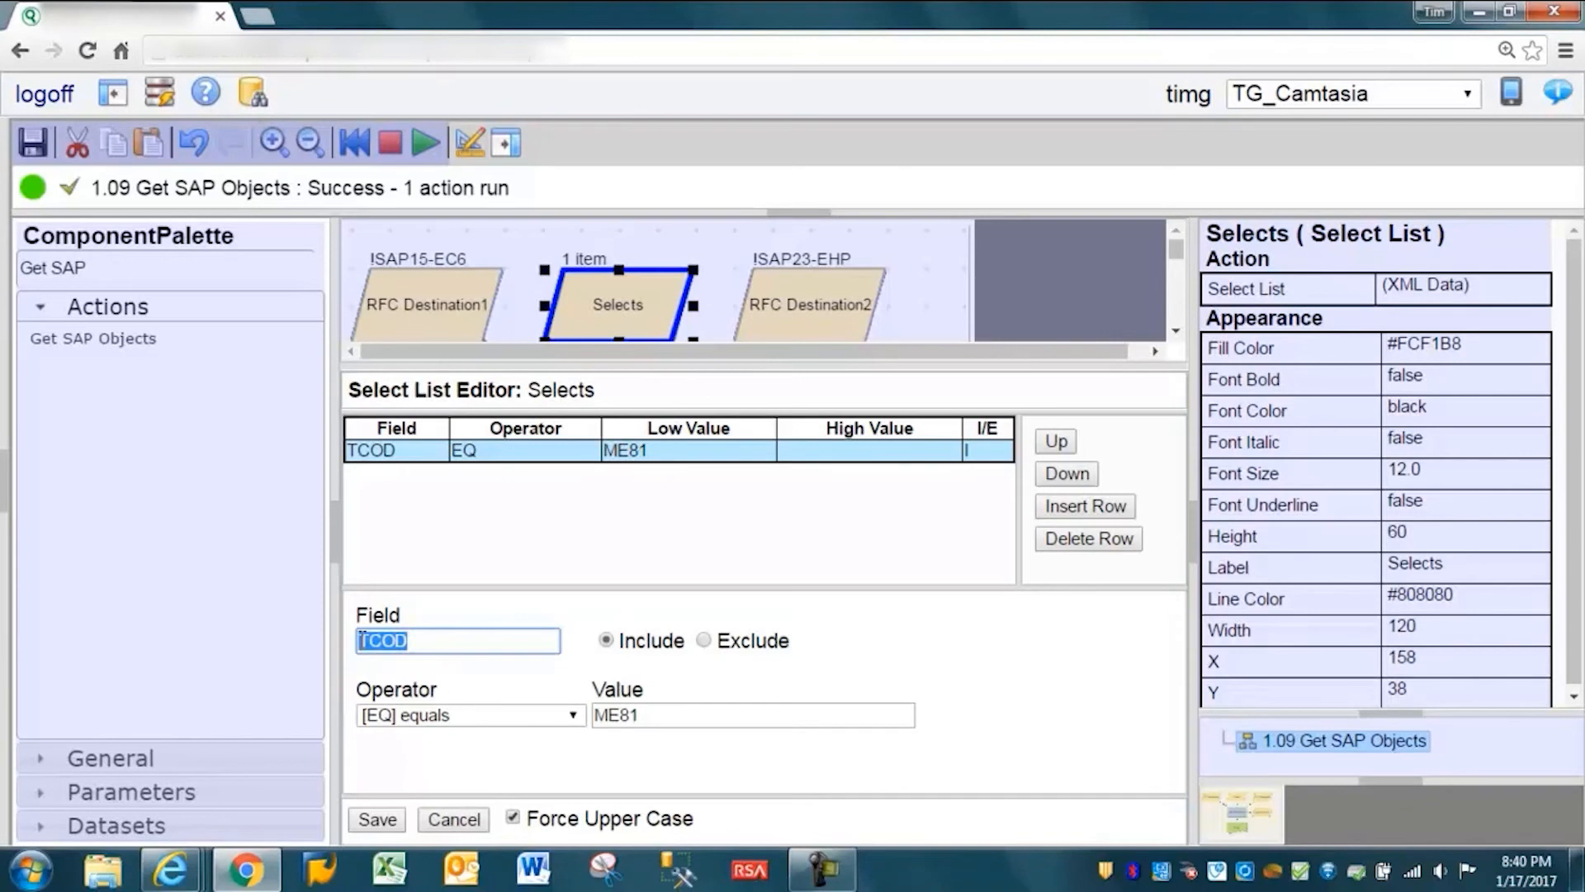
{"action": "type", "text": "PR"}
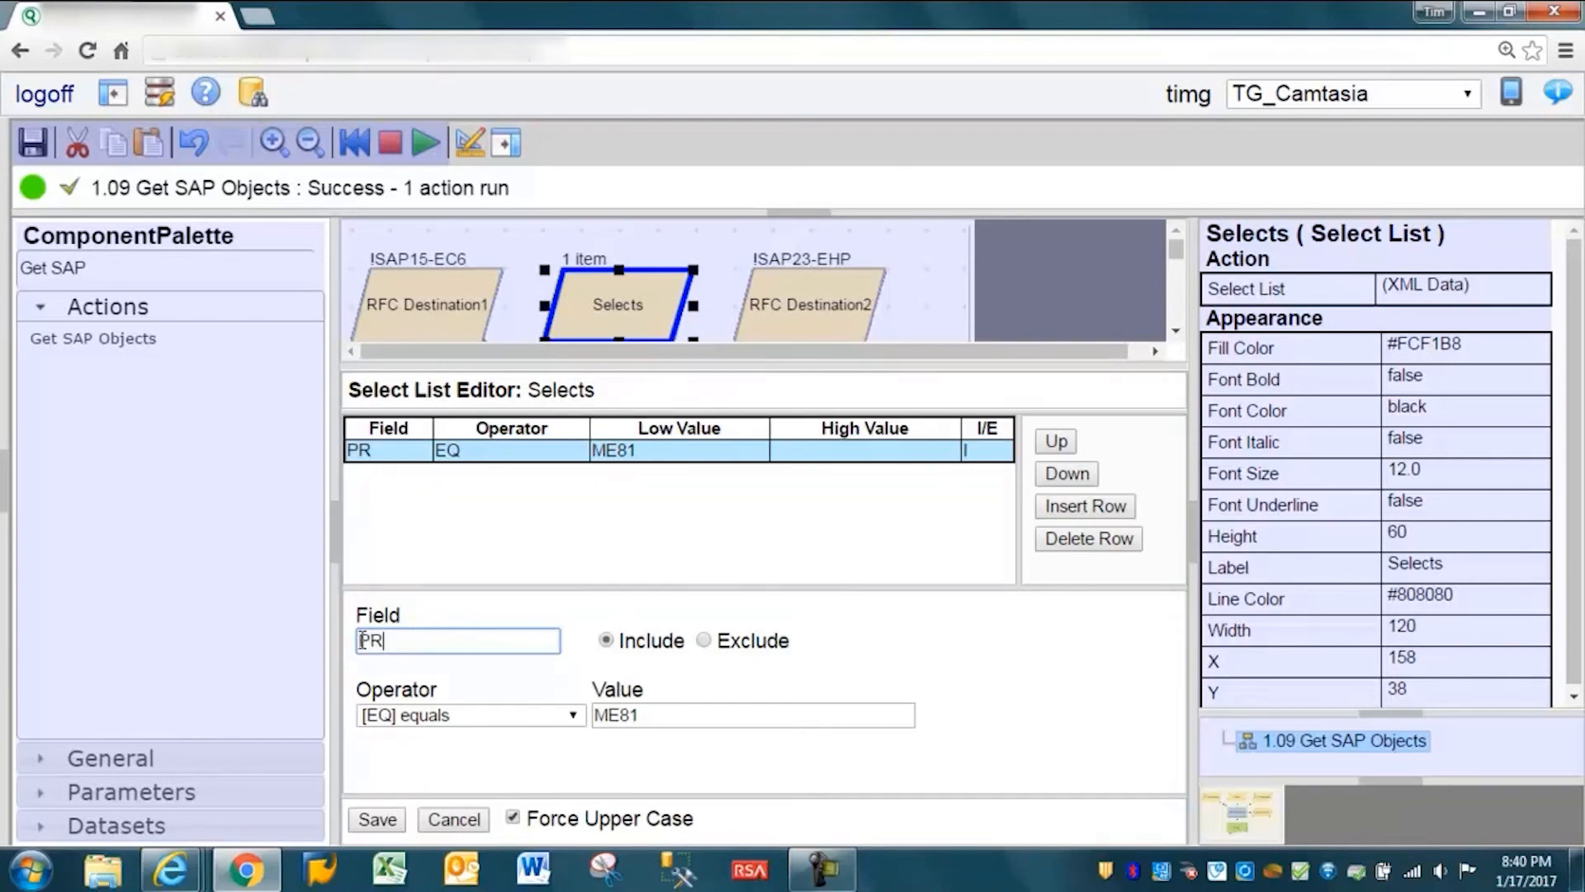
{"action": "type", "text": "OG"}
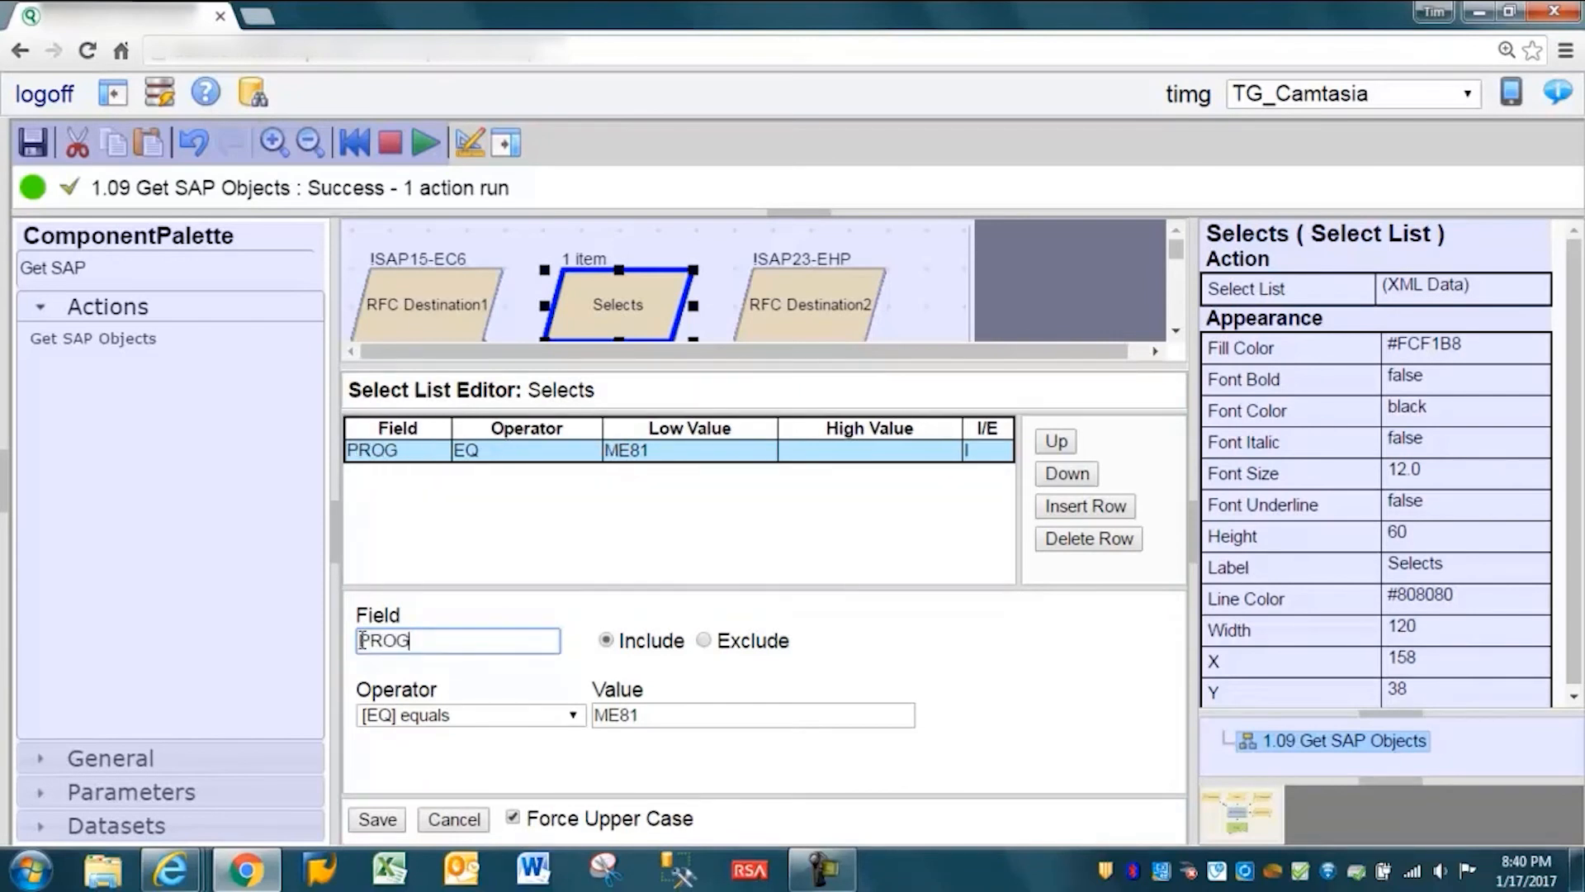
- Set the PROG row's operator to [CP] contains pattern and its value to /ICORP/DW*, and save the Selects list
{"action": "left_click", "coordinate": [538, 716]}
{"action": "left_click", "coordinate": [453, 559]}
{"action": "double_click", "coordinate": [644, 715]}
{"action": "type", "text": "ZFI*"}
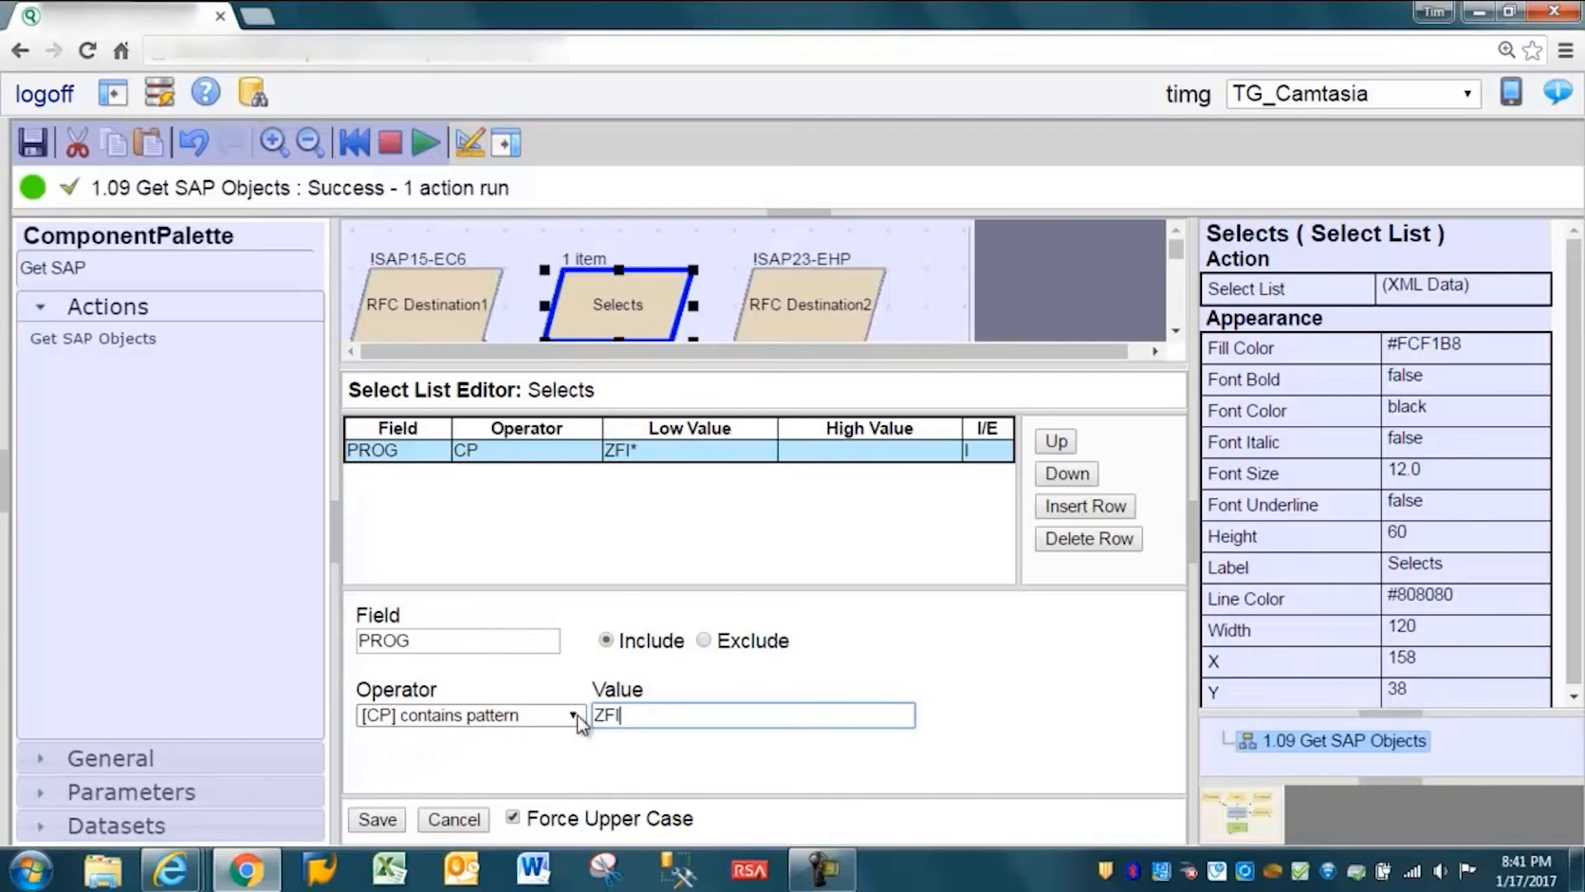
{"action": "type", "text": "ICORP"}
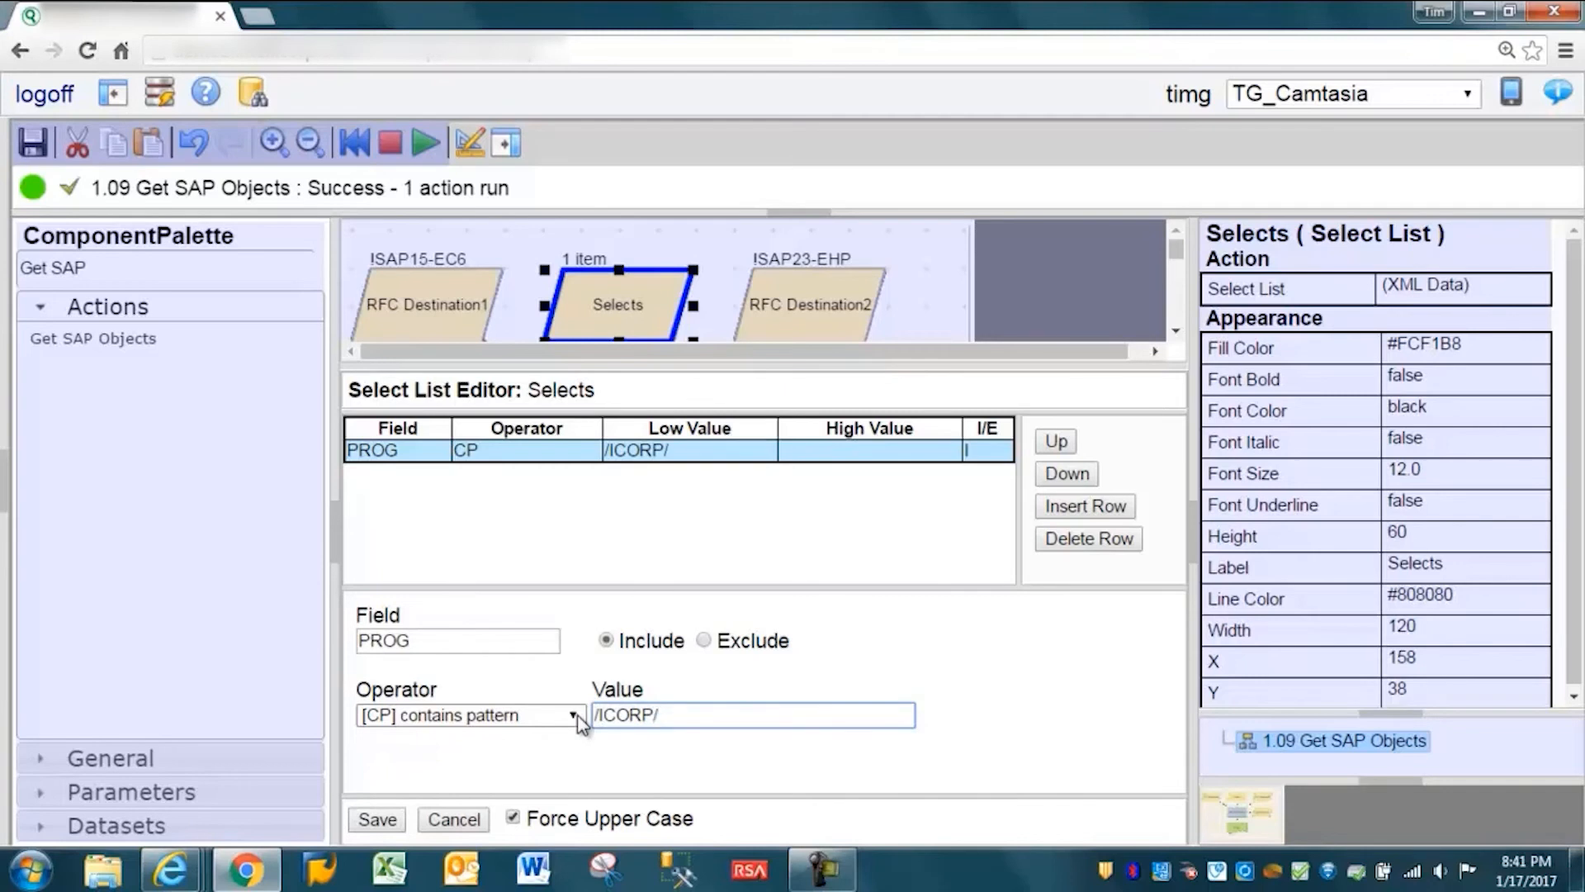
{"action": "type", "text": "/DW"}
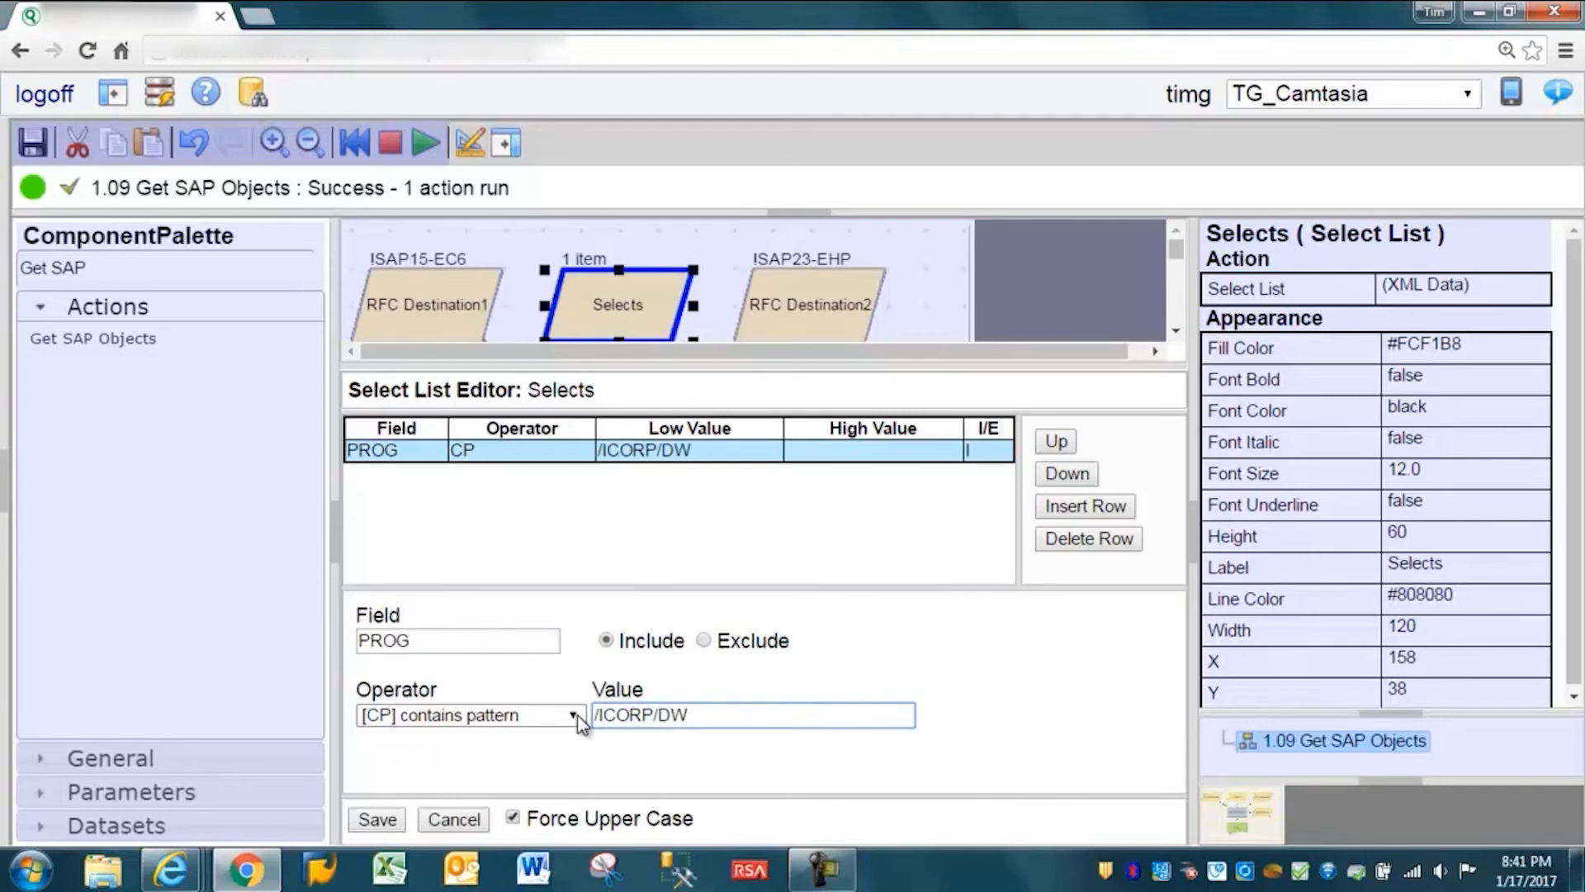
{"action": "type", "text": "*"}
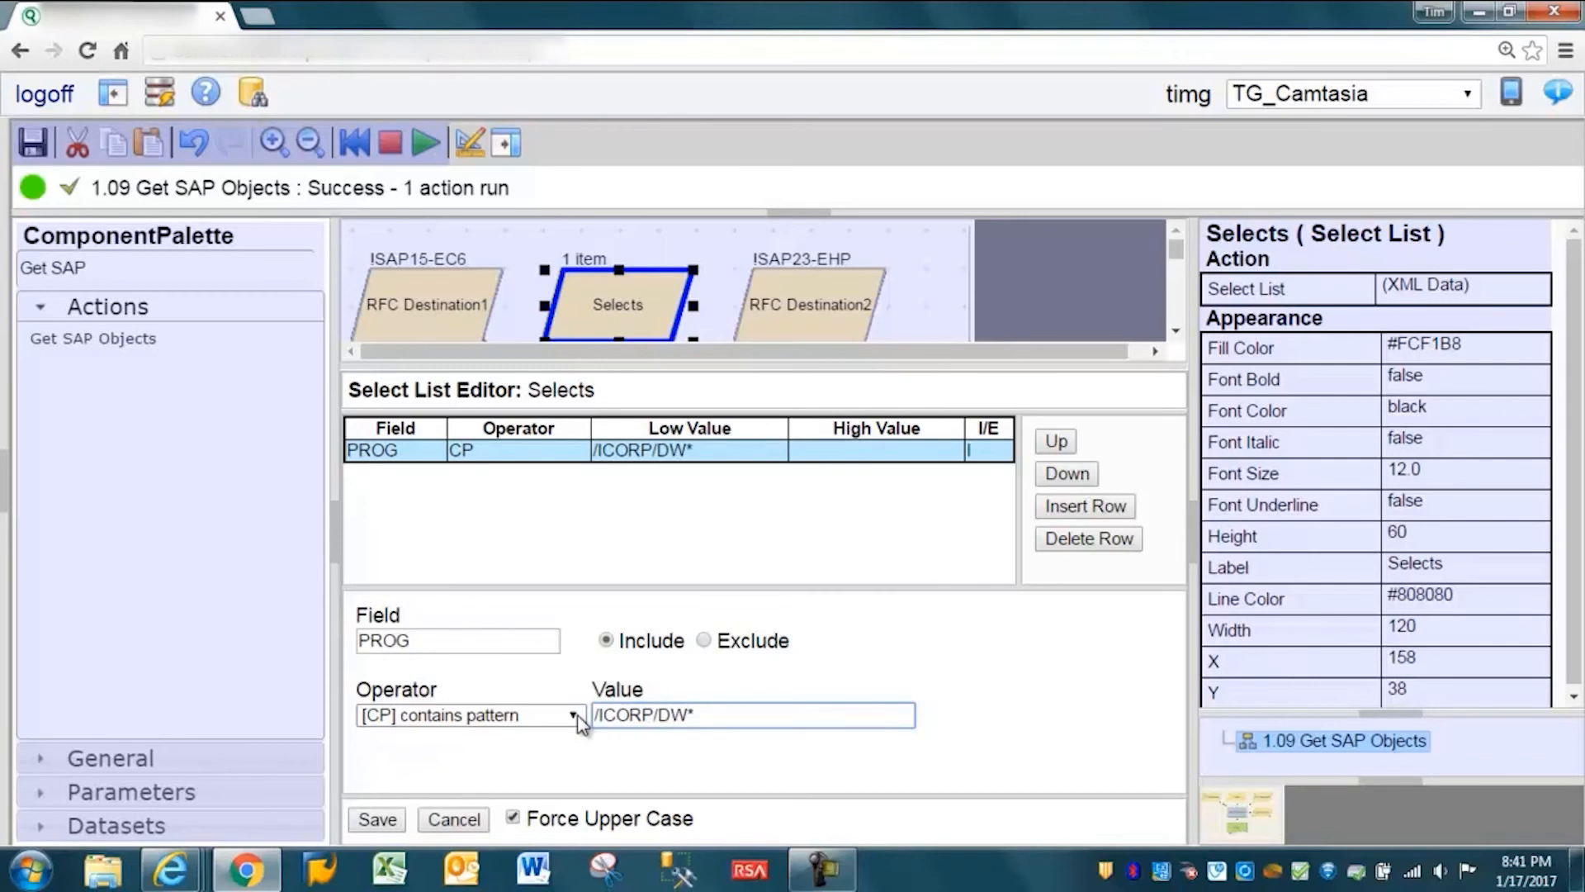
{"action": "left_click", "coordinate": [376, 819]}
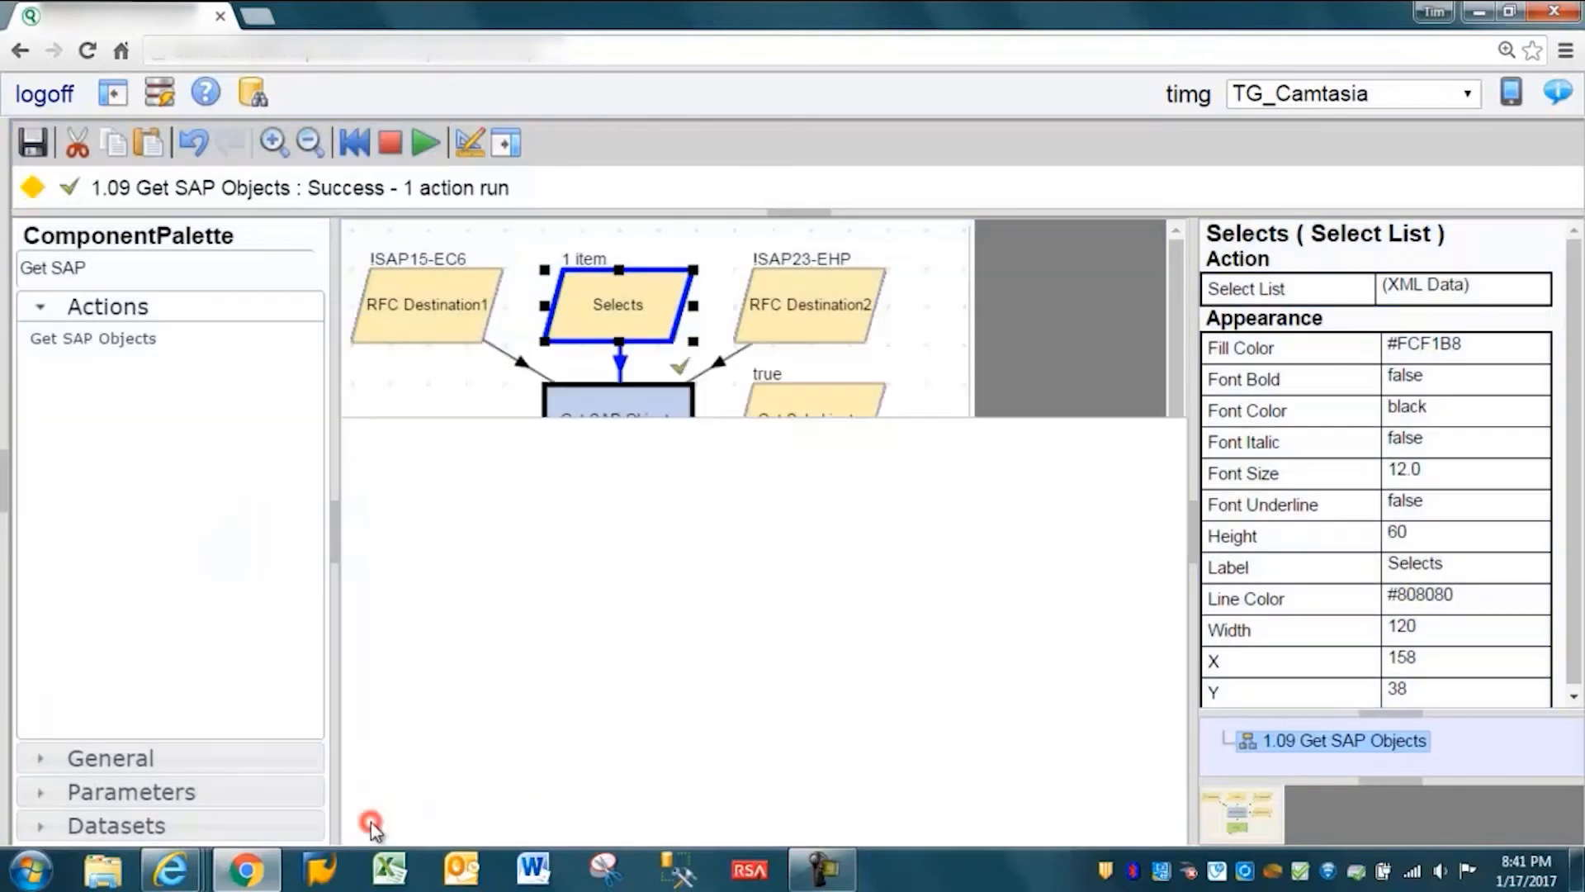
- Set the Get Subobjects Boolean to false
{"action": "left_click", "coordinate": [811, 431]}
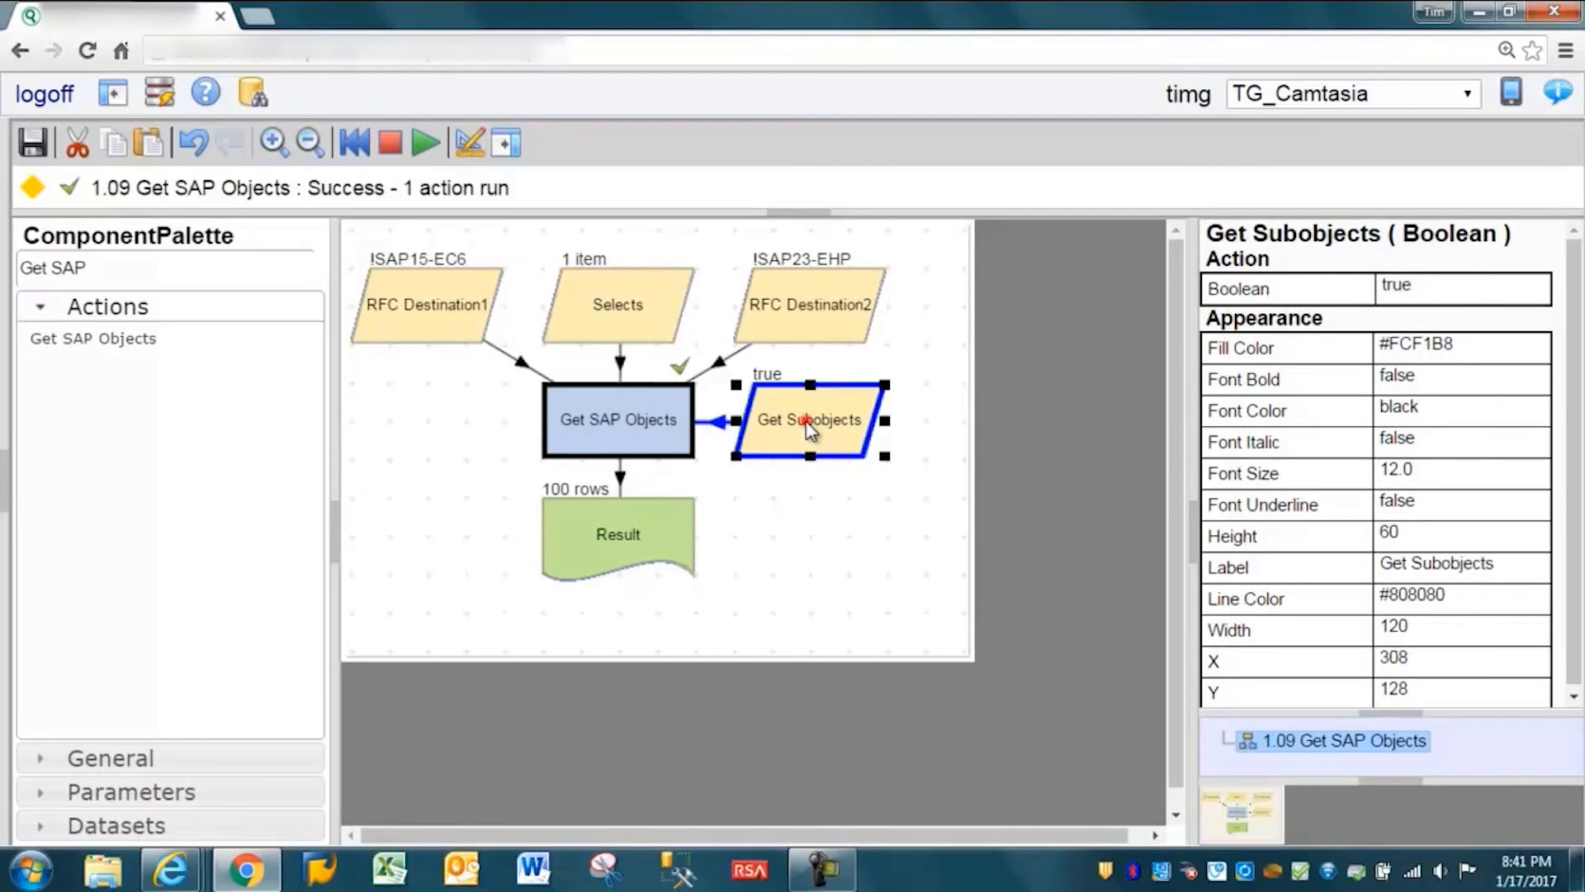
{"action": "left_click", "coordinate": [1412, 289]}
{"action": "left_click", "coordinate": [1525, 288]}
{"action": "left_click", "coordinate": [1420, 331]}
- Run the workflow with the Get SAP Objects action selected, and view the details of the Result table
{"action": "left_click", "coordinate": [598, 425]}
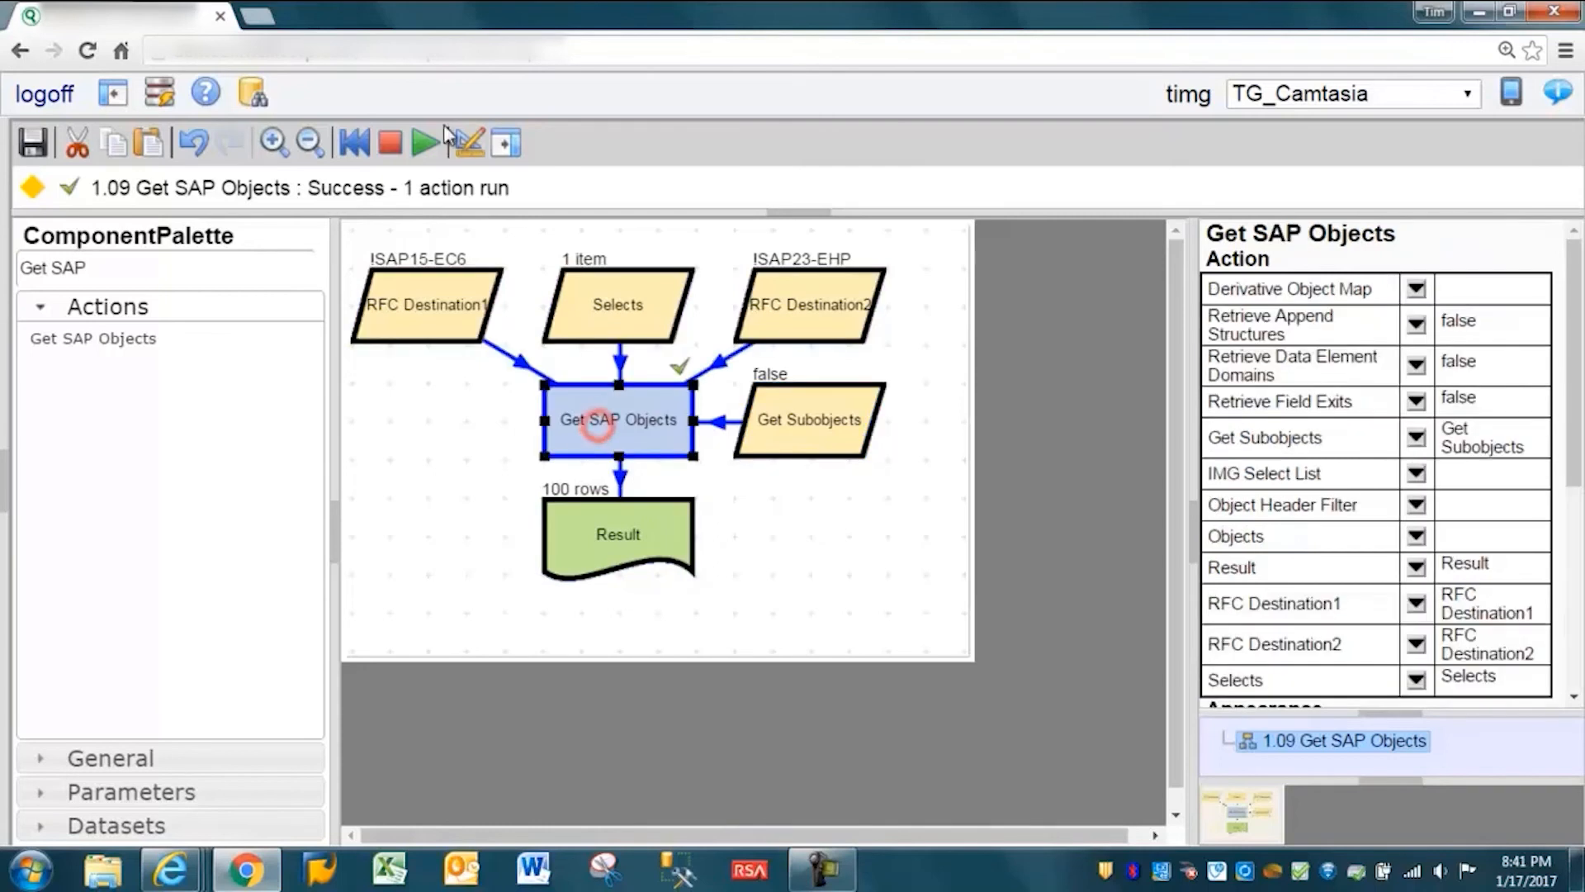
{"action": "left_click", "coordinate": [425, 143]}
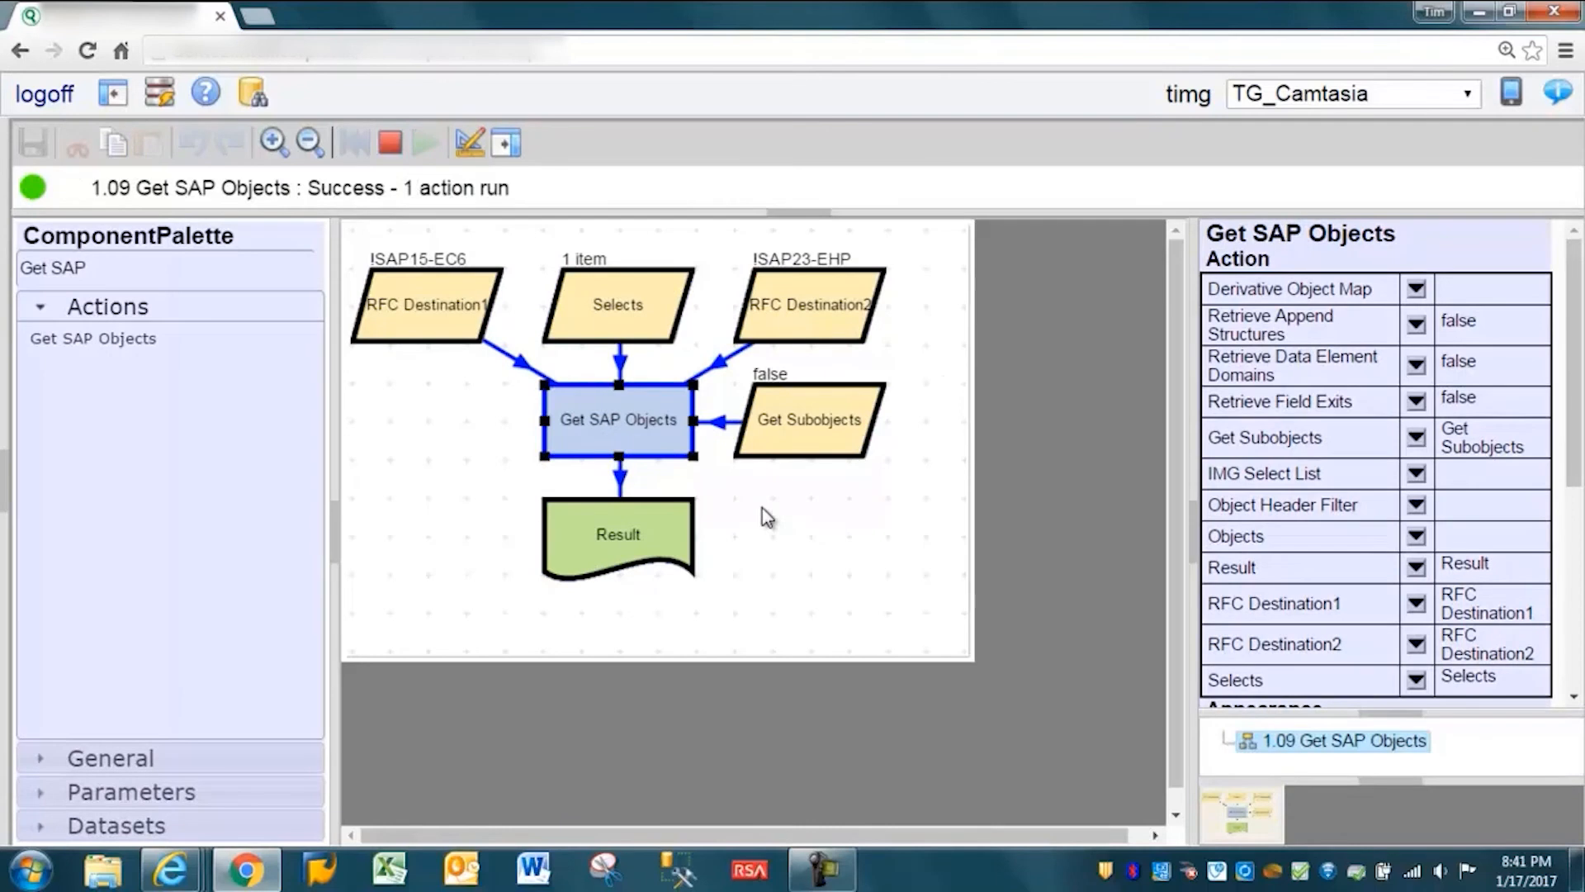
{"action": "left_click", "coordinate": [631, 531]}
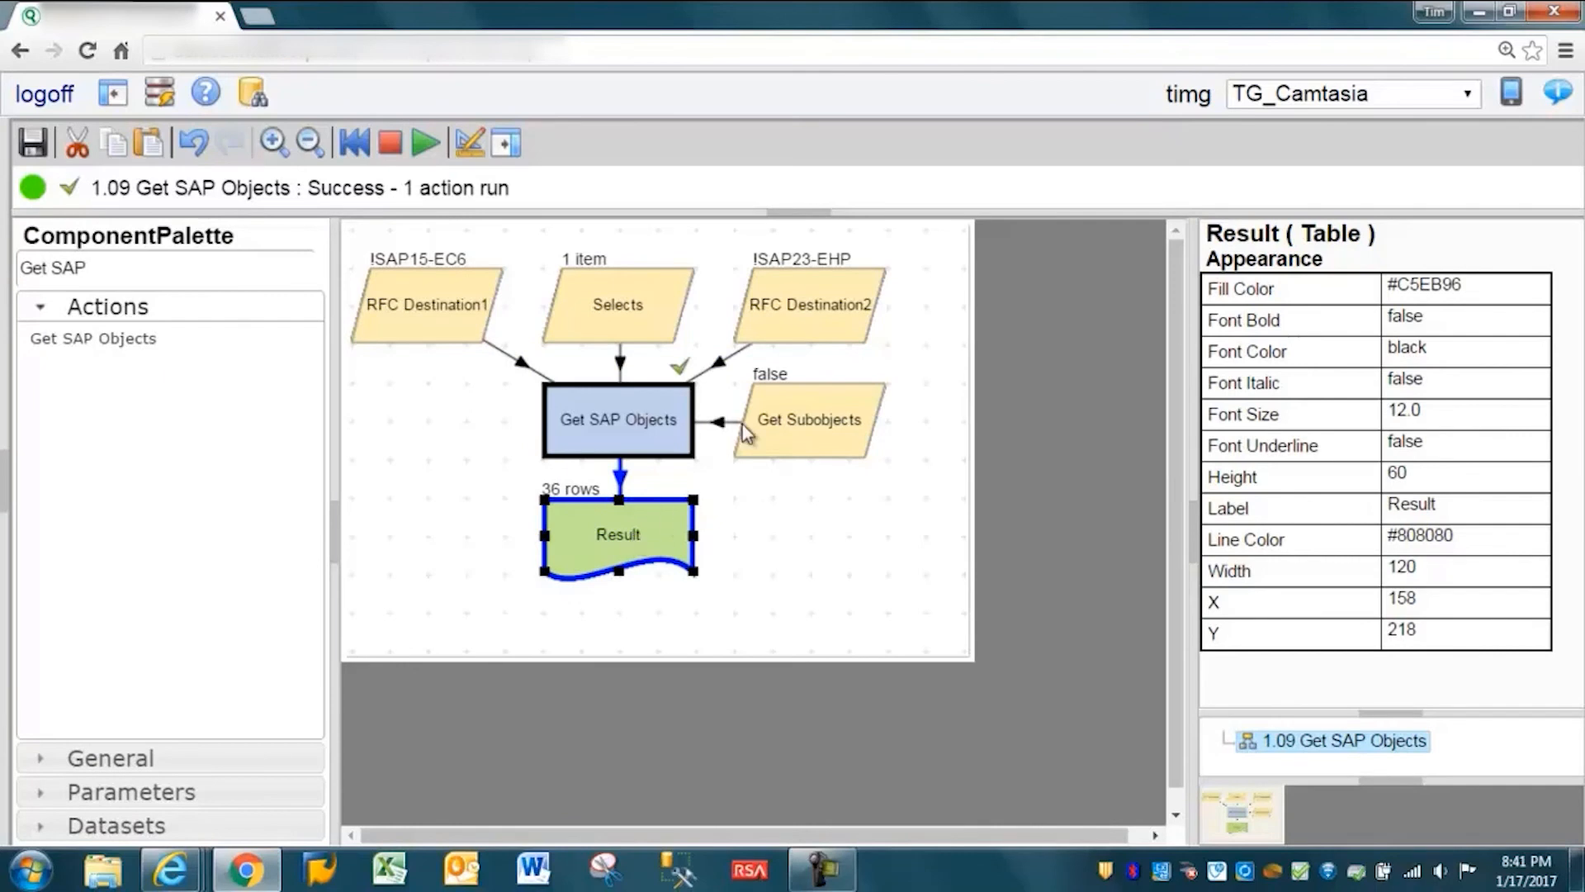
{"action": "right_click", "coordinate": [607, 543]}
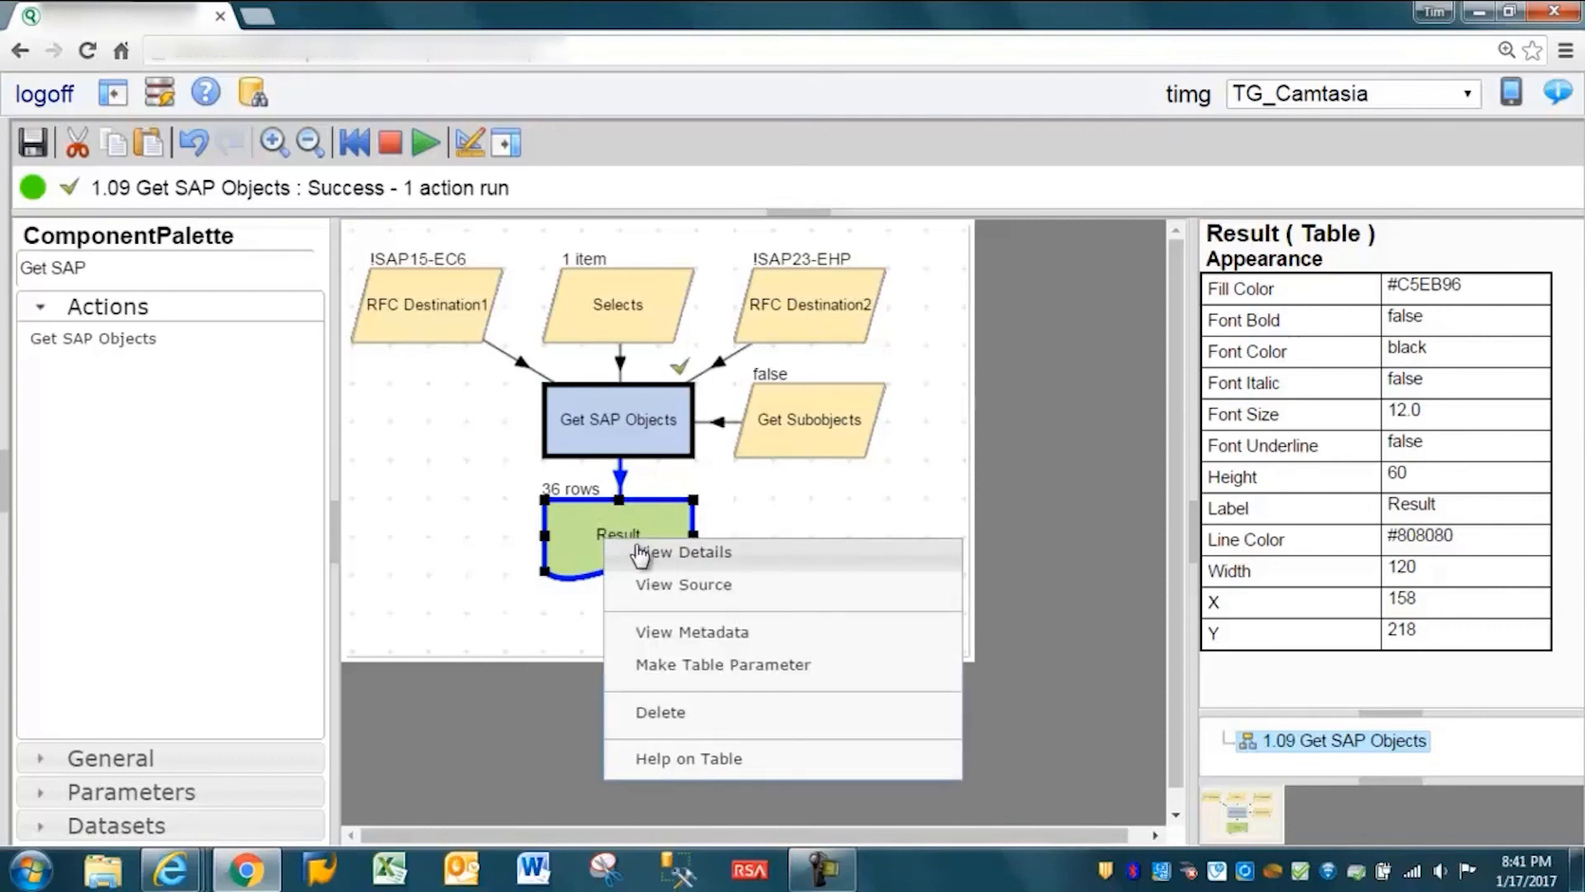
{"action": "left_click", "coordinate": [641, 552]}
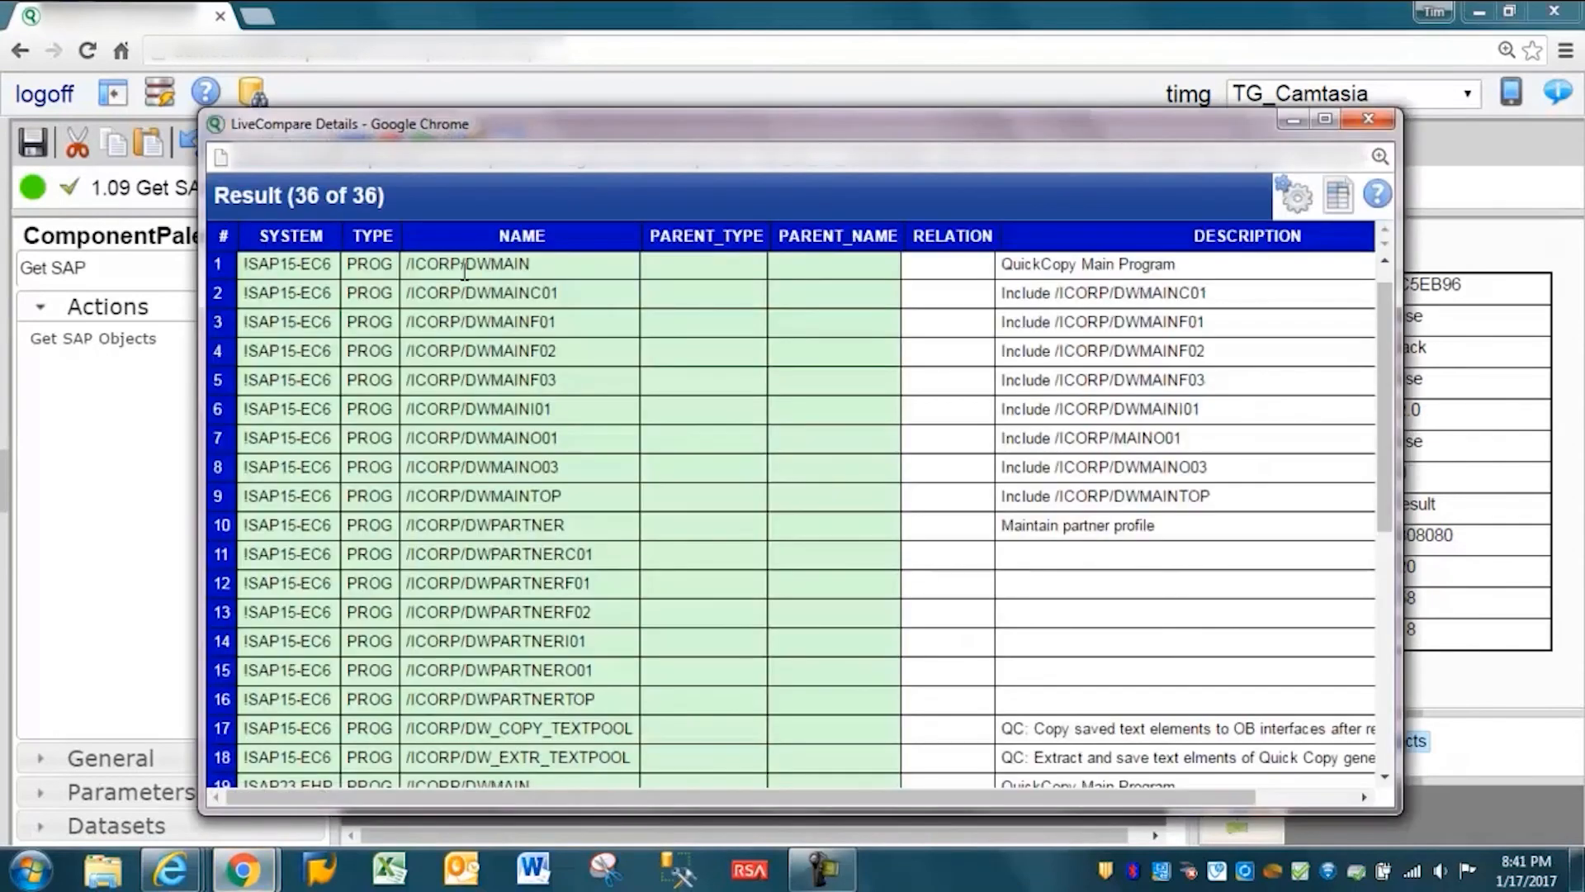
- Examine the names of the retrieved /ICORP/DW programs in the result rows, and close the details window
{"action": "left_click", "coordinate": [477, 257]}
{"action": "left_click", "coordinate": [477, 294]}
{"action": "left_click", "coordinate": [477, 322]}
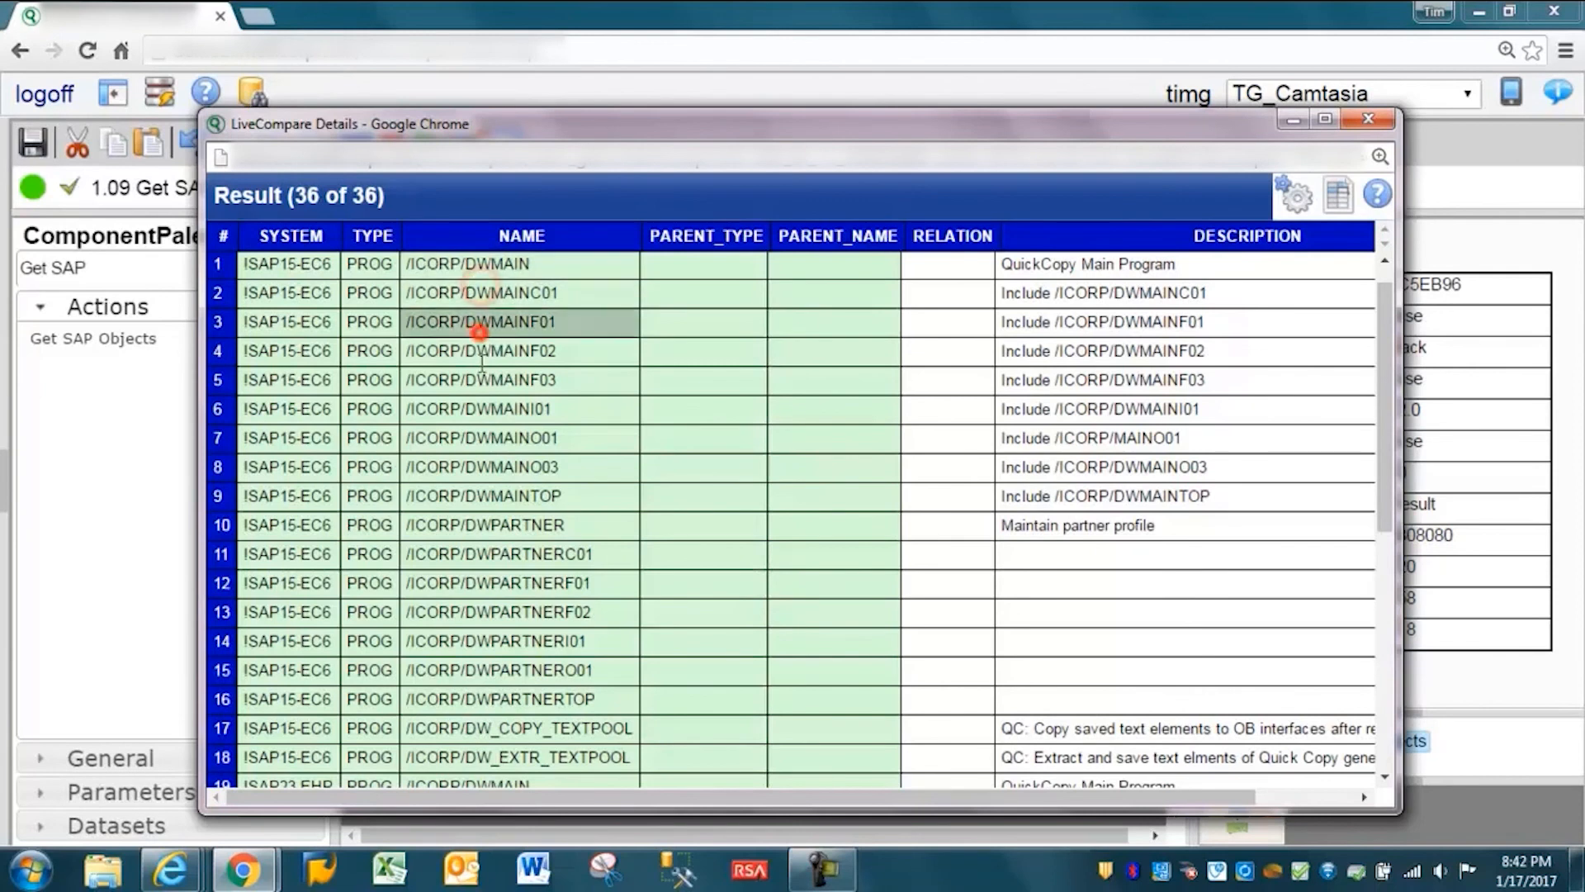
{"action": "left_click", "coordinate": [478, 408]}
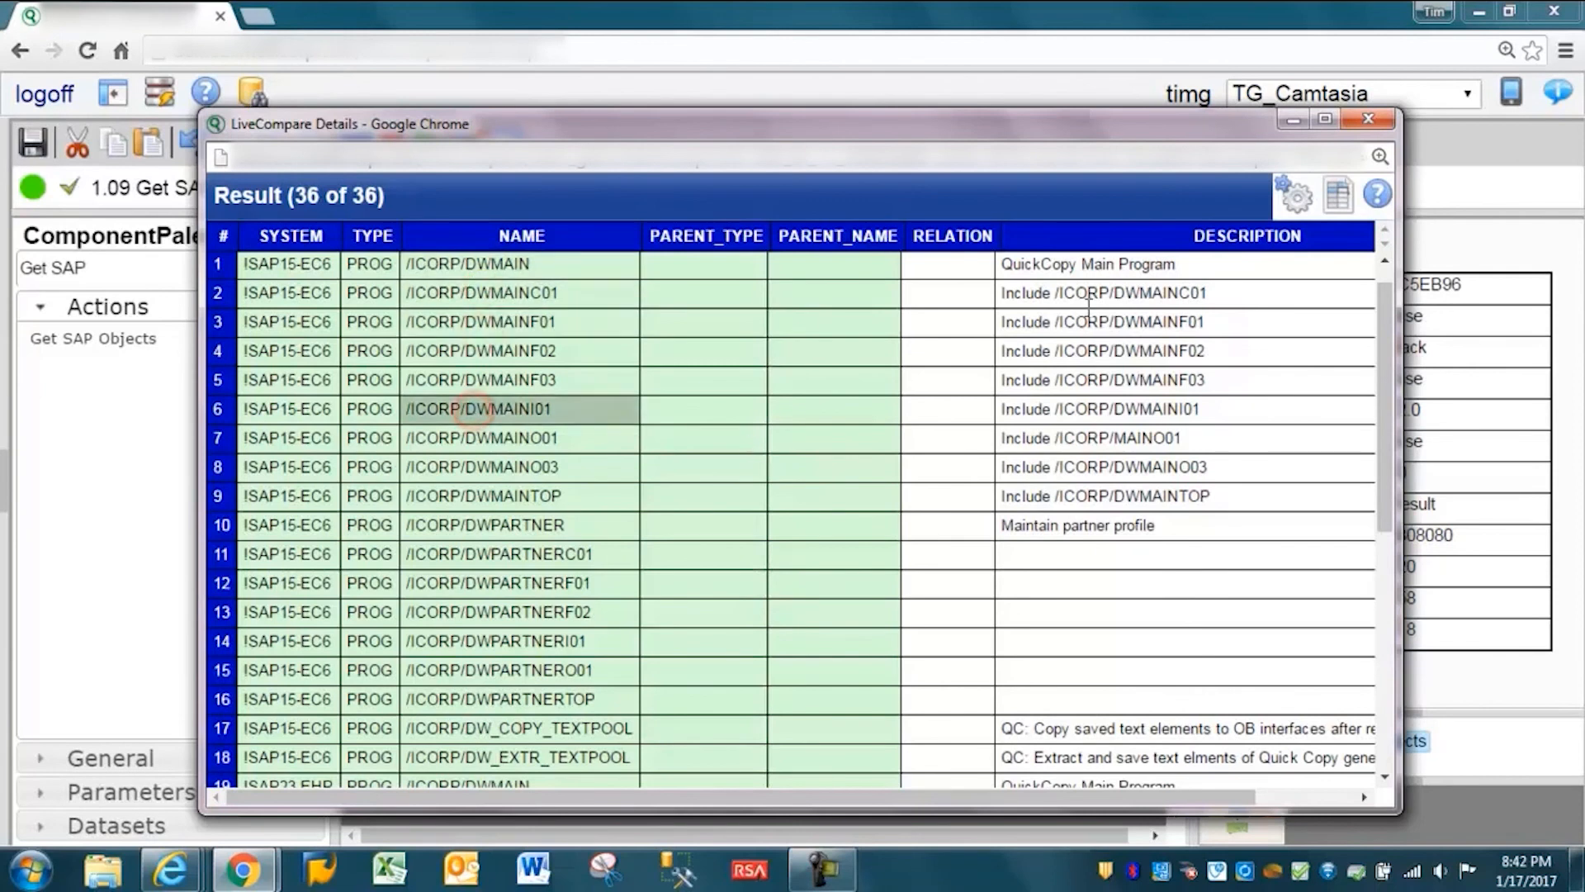
{"action": "left_click", "coordinate": [1368, 119]}
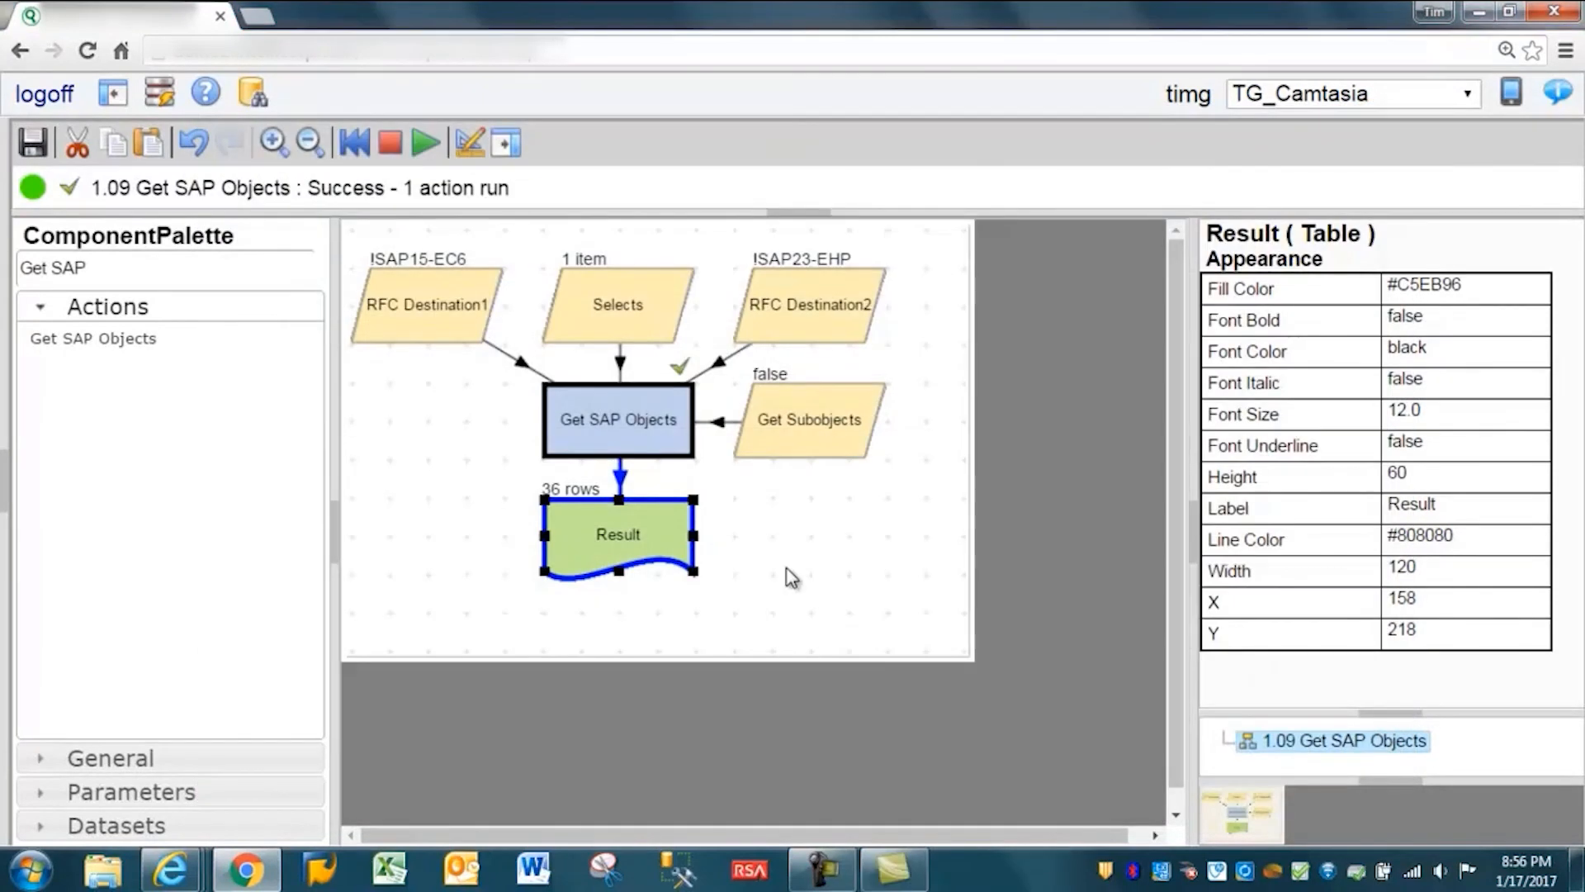
- Review the field of the PROG row in the Selects list editor, and leave the editor without saving
{"action": "right_click", "coordinate": [611, 308]}
{"action": "left_click", "coordinate": [672, 401]}
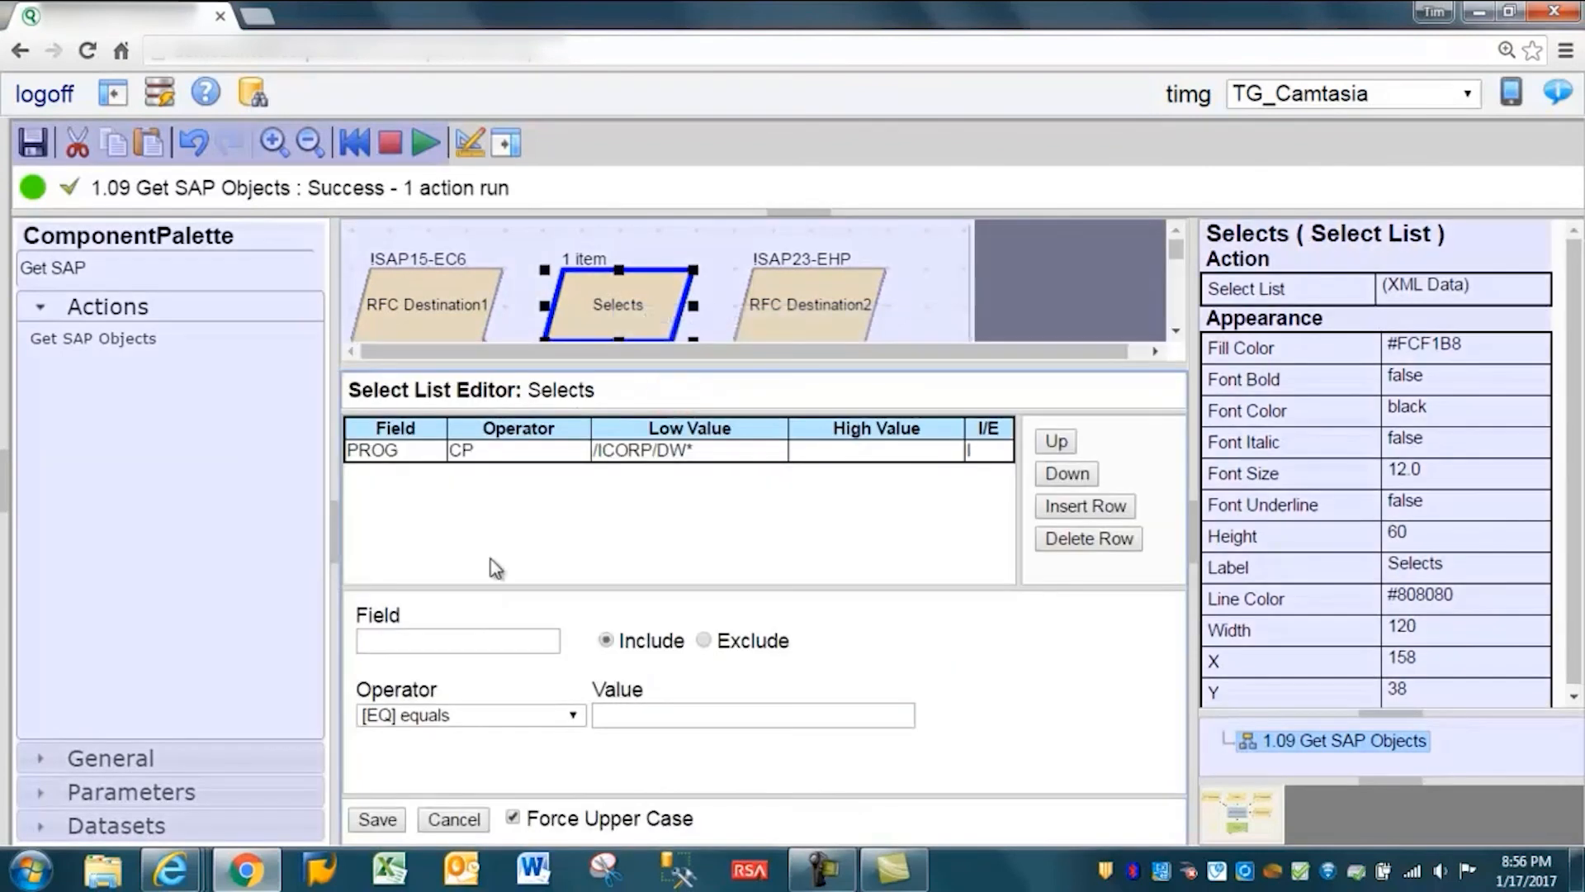
{"action": "left_click", "coordinate": [427, 453]}
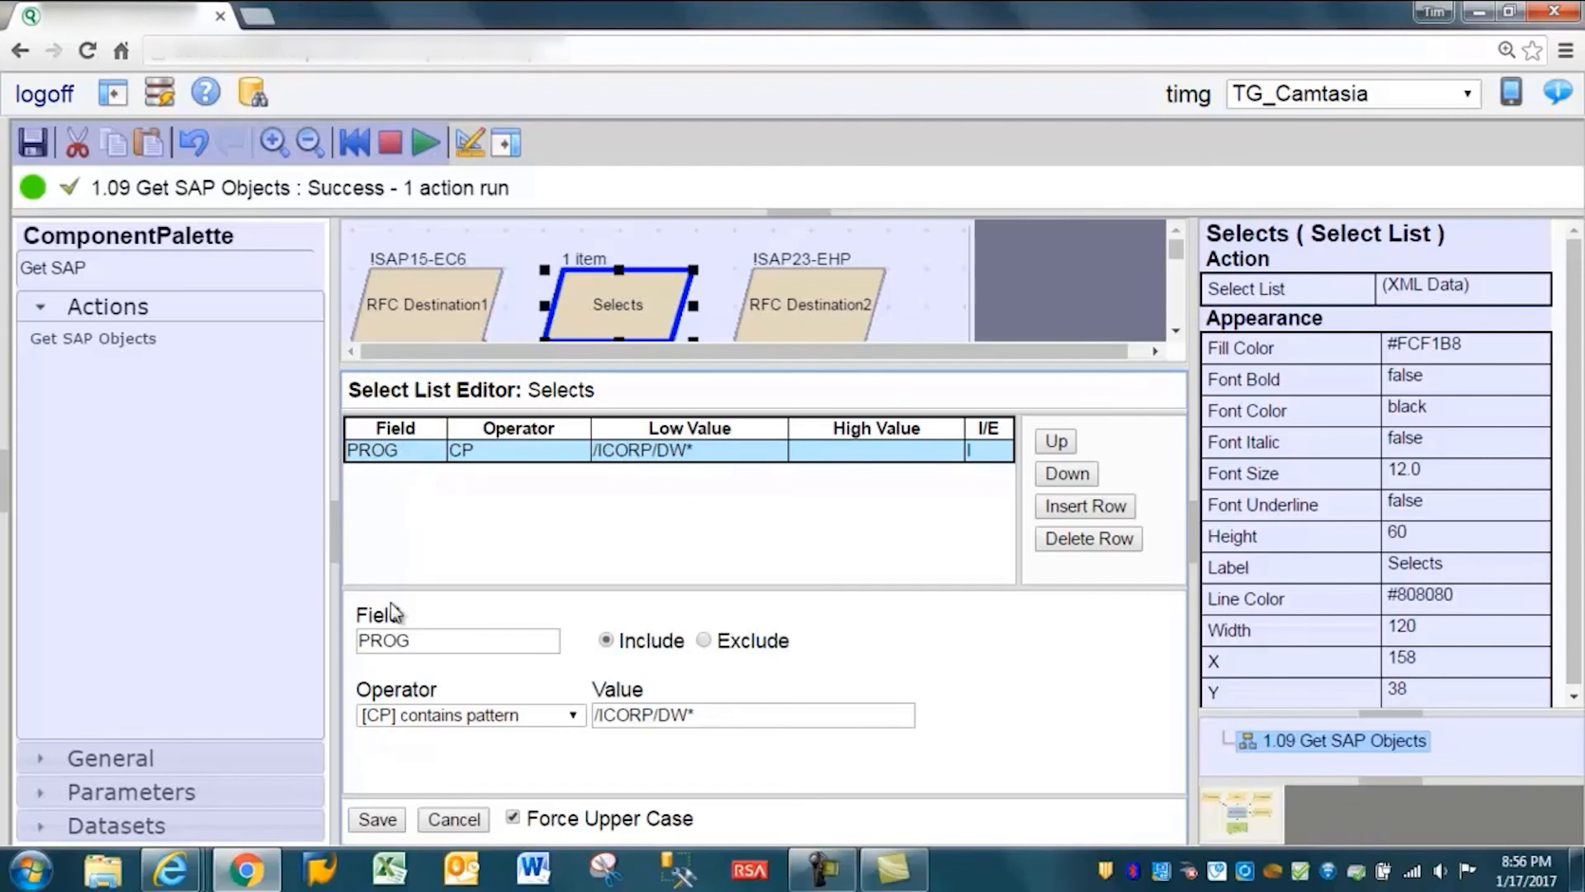
{"action": "left_click_drag", "start_coordinate": [423, 638], "coordinate": [362, 646]}
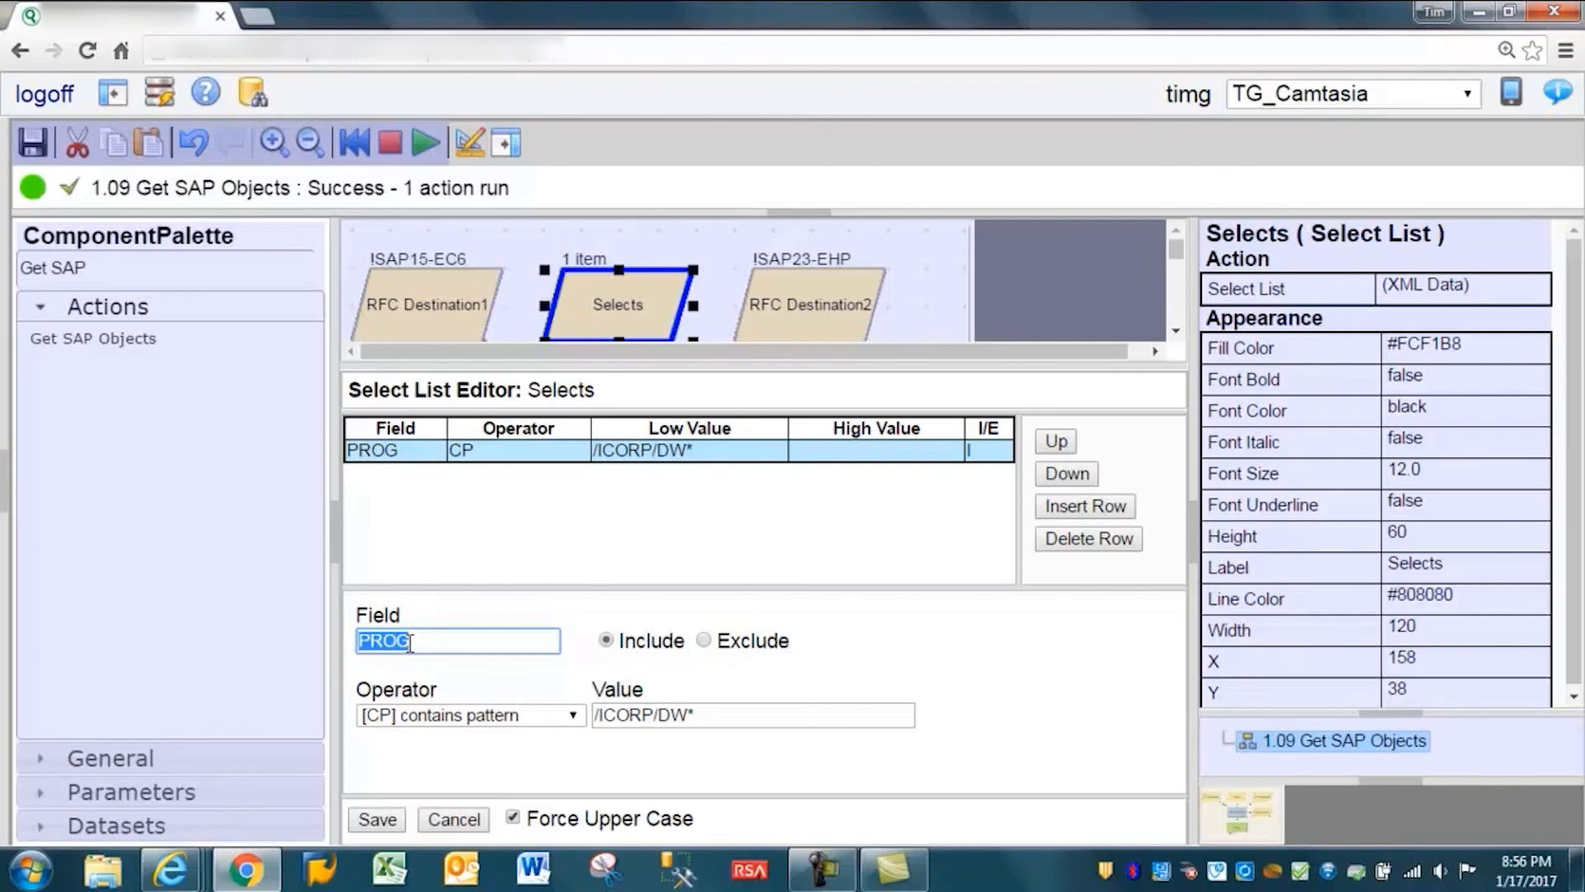
{"action": "left_click", "coordinate": [460, 819]}
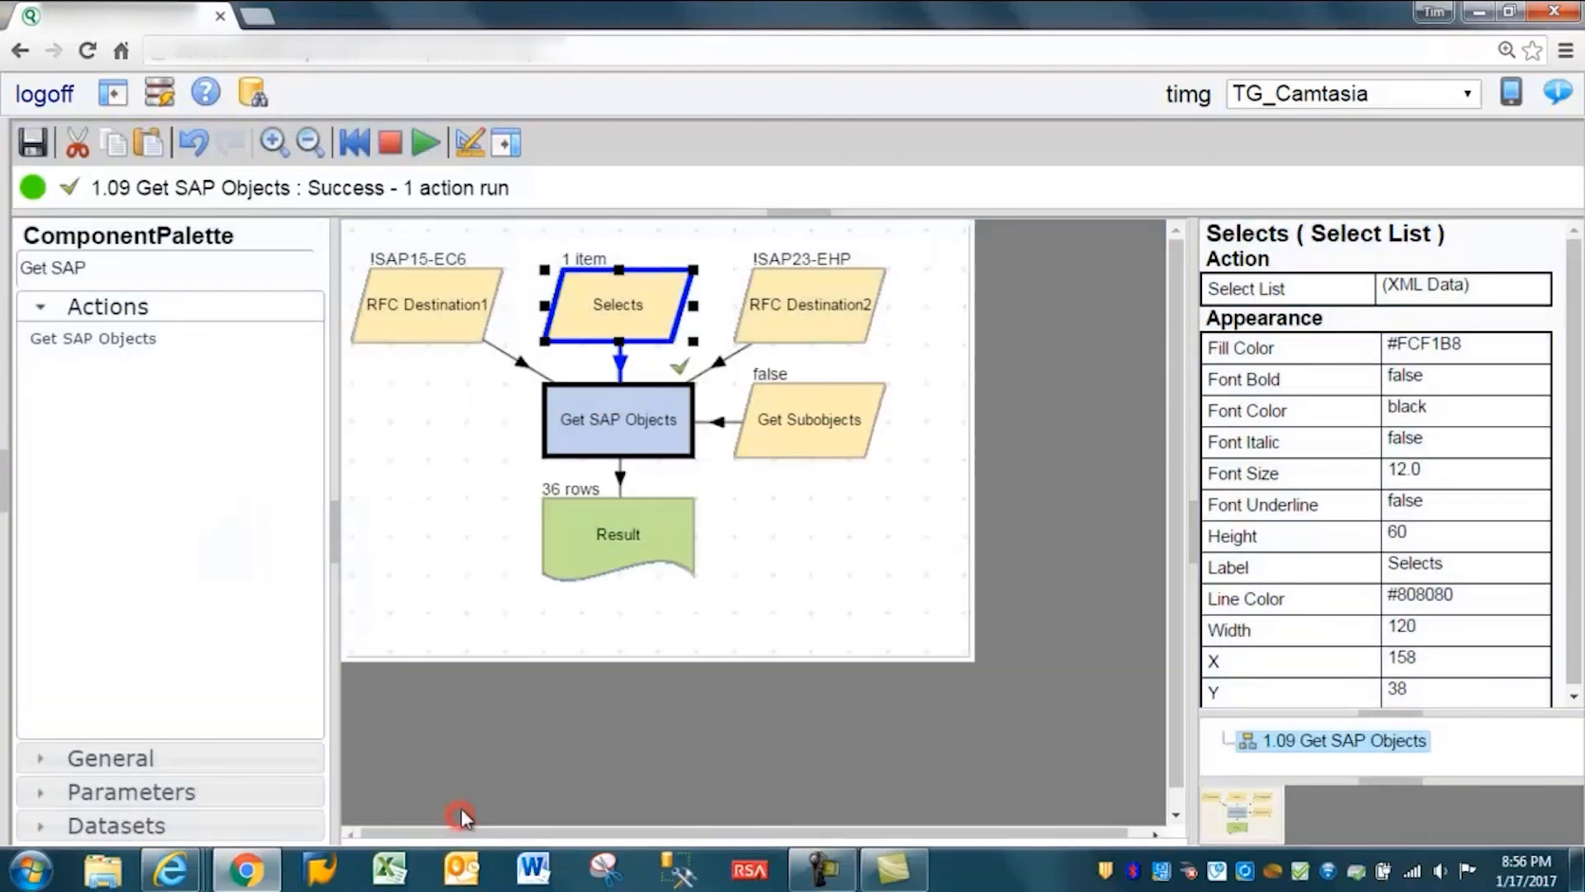
- Open the LiveCompare documentation, search it for "Object Type", and open the Object Types topic
{"action": "left_click", "coordinate": [206, 93]}
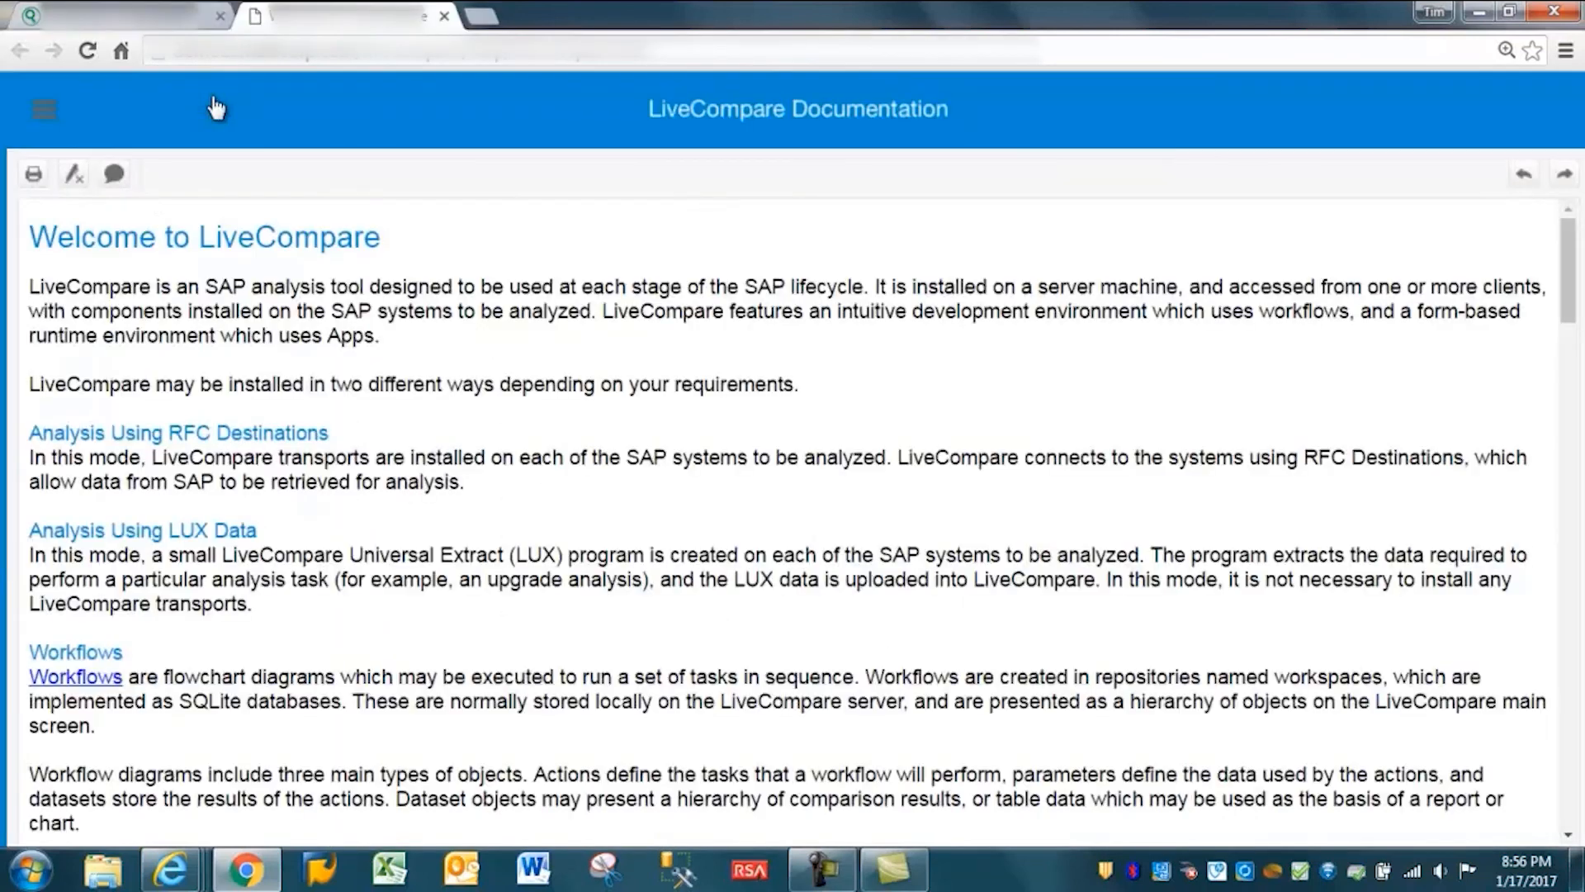
{"action": "left_click", "coordinate": [43, 107]}
{"action": "left_click", "coordinate": [100, 106]}
{"action": "type", "text": "q"}
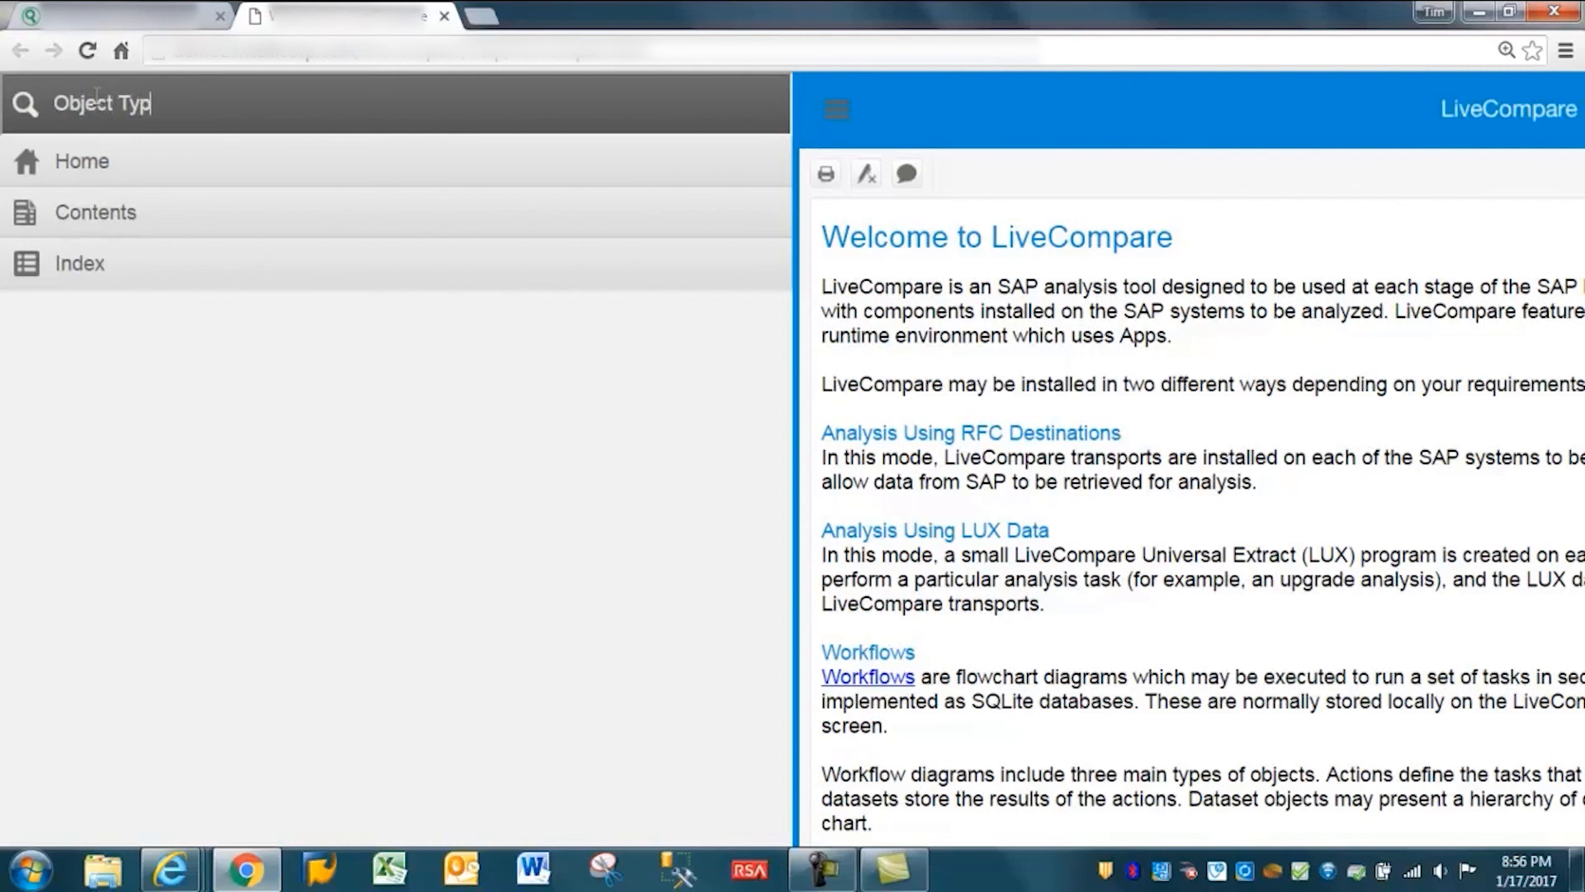
{"action": "type", "text": "bject Type"}
{"action": "key", "text": "Return"}
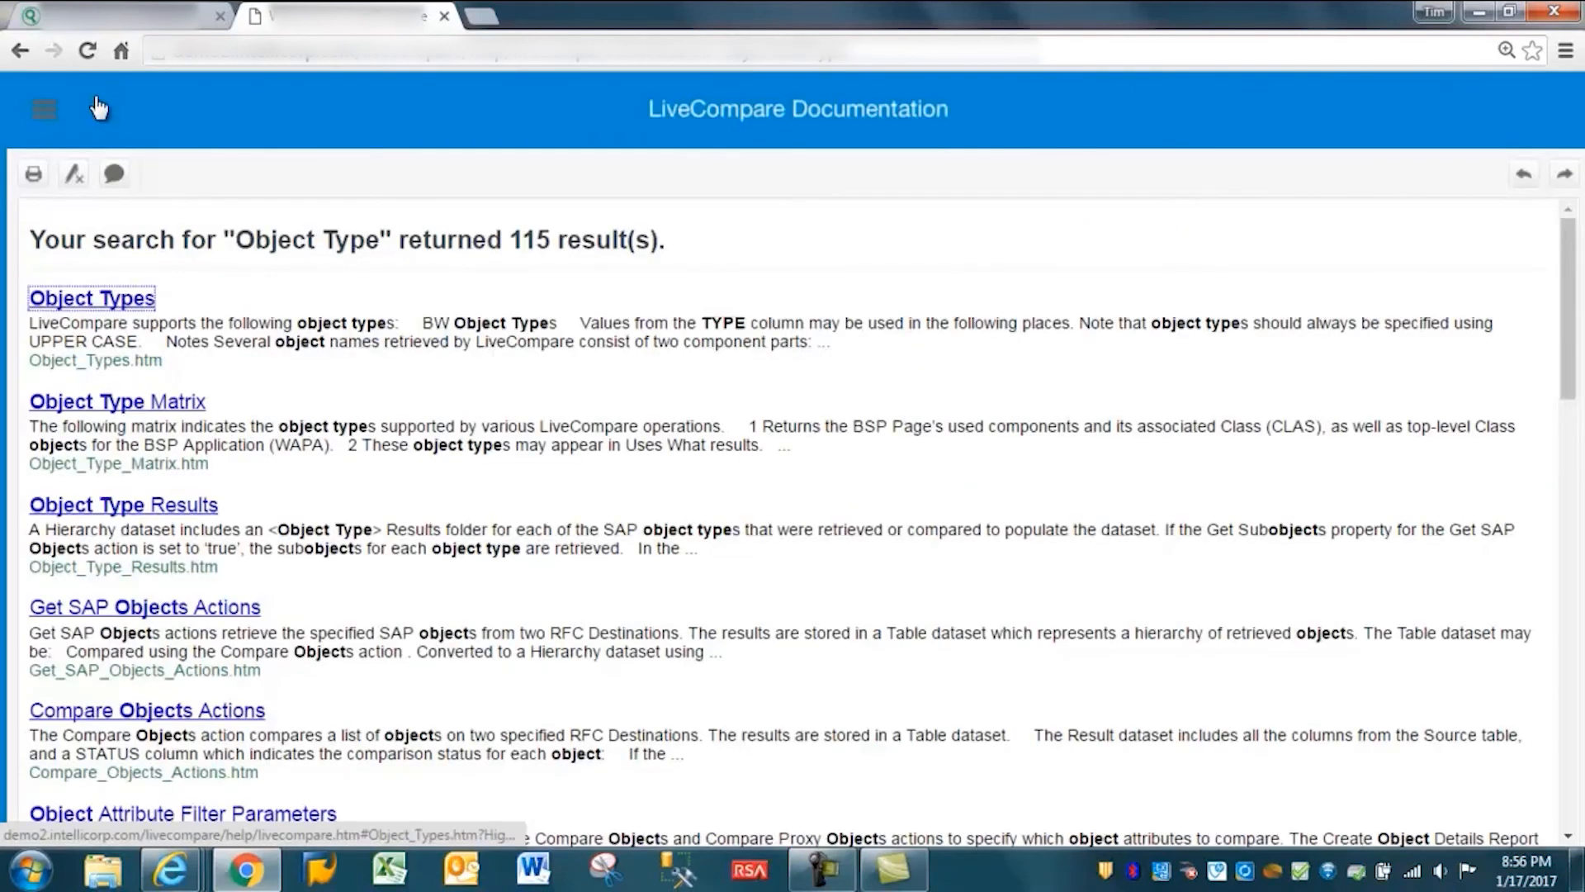
{"action": "left_click", "coordinate": [134, 296]}
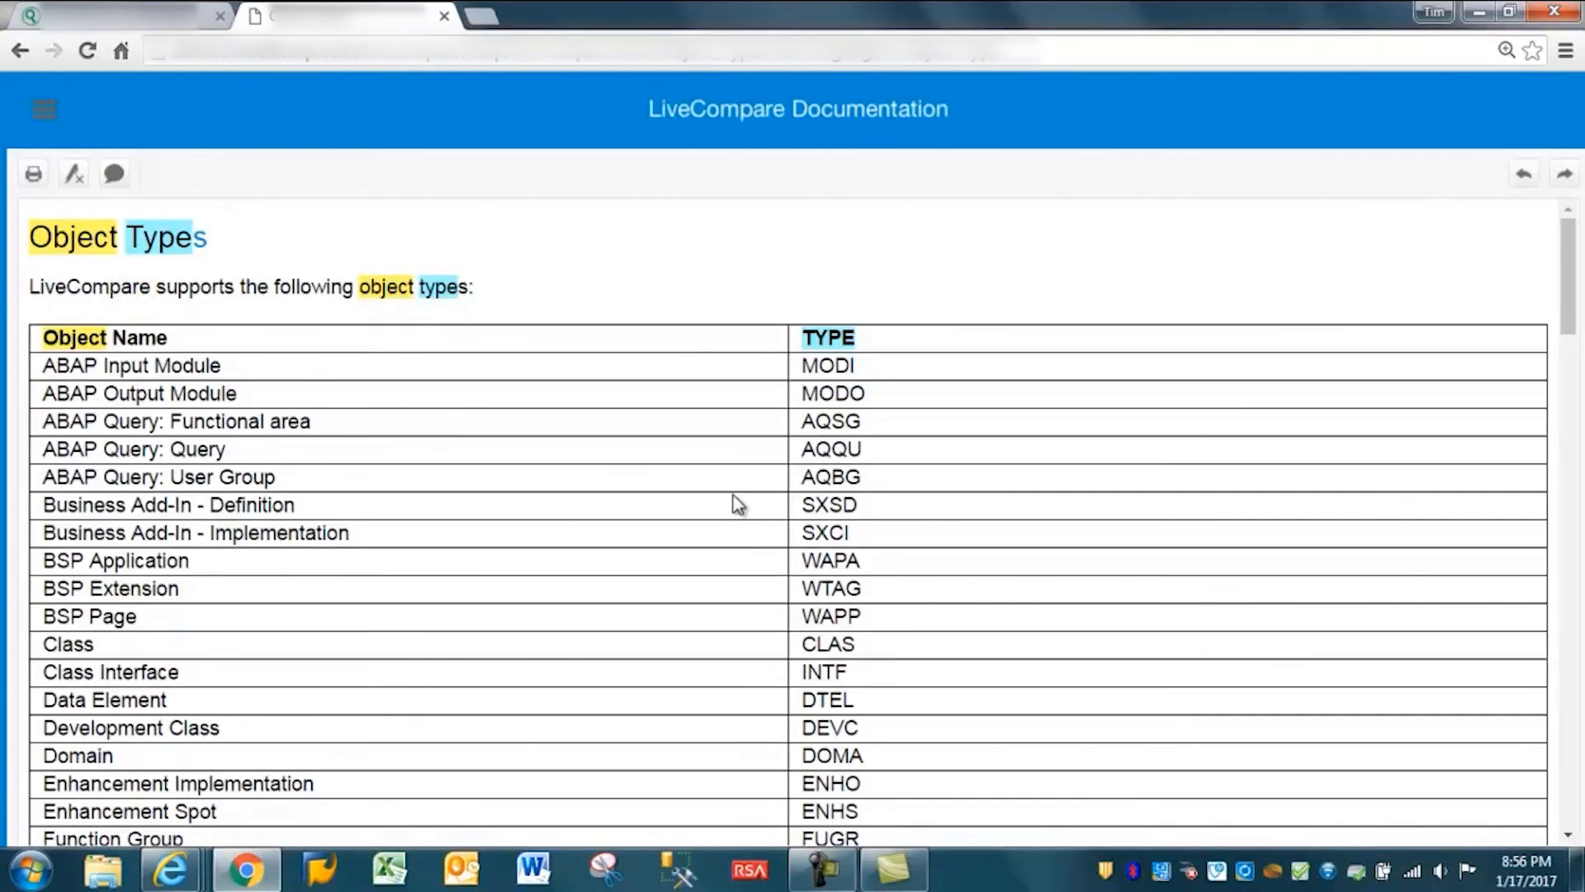
- Examine the type codes in the Object Types table, including PROG, TCOD and WDYN, down to the BW Object Types section
{"action": "scroll", "coordinate": [727, 495], "scroll_direction": "down", "scroll_amount": 5}
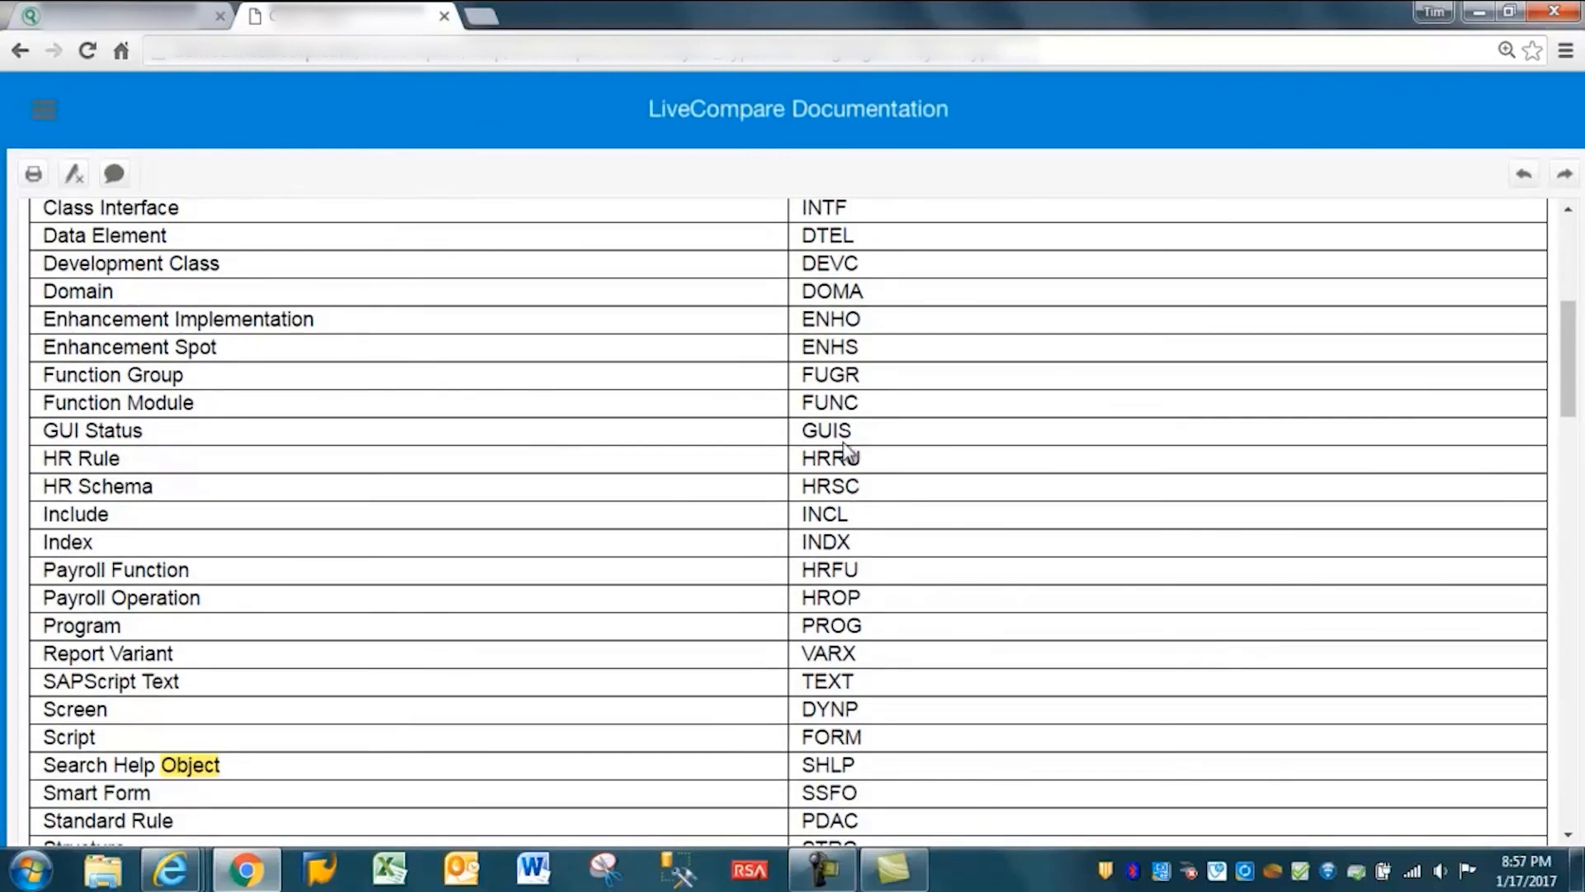
{"action": "left_click", "coordinate": [867, 353]}
{"action": "left_click", "coordinate": [874, 396]}
{"action": "double_click", "coordinate": [868, 628]}
{"action": "scroll", "coordinate": [866, 660], "scroll_direction": "down", "scroll_amount": 3}
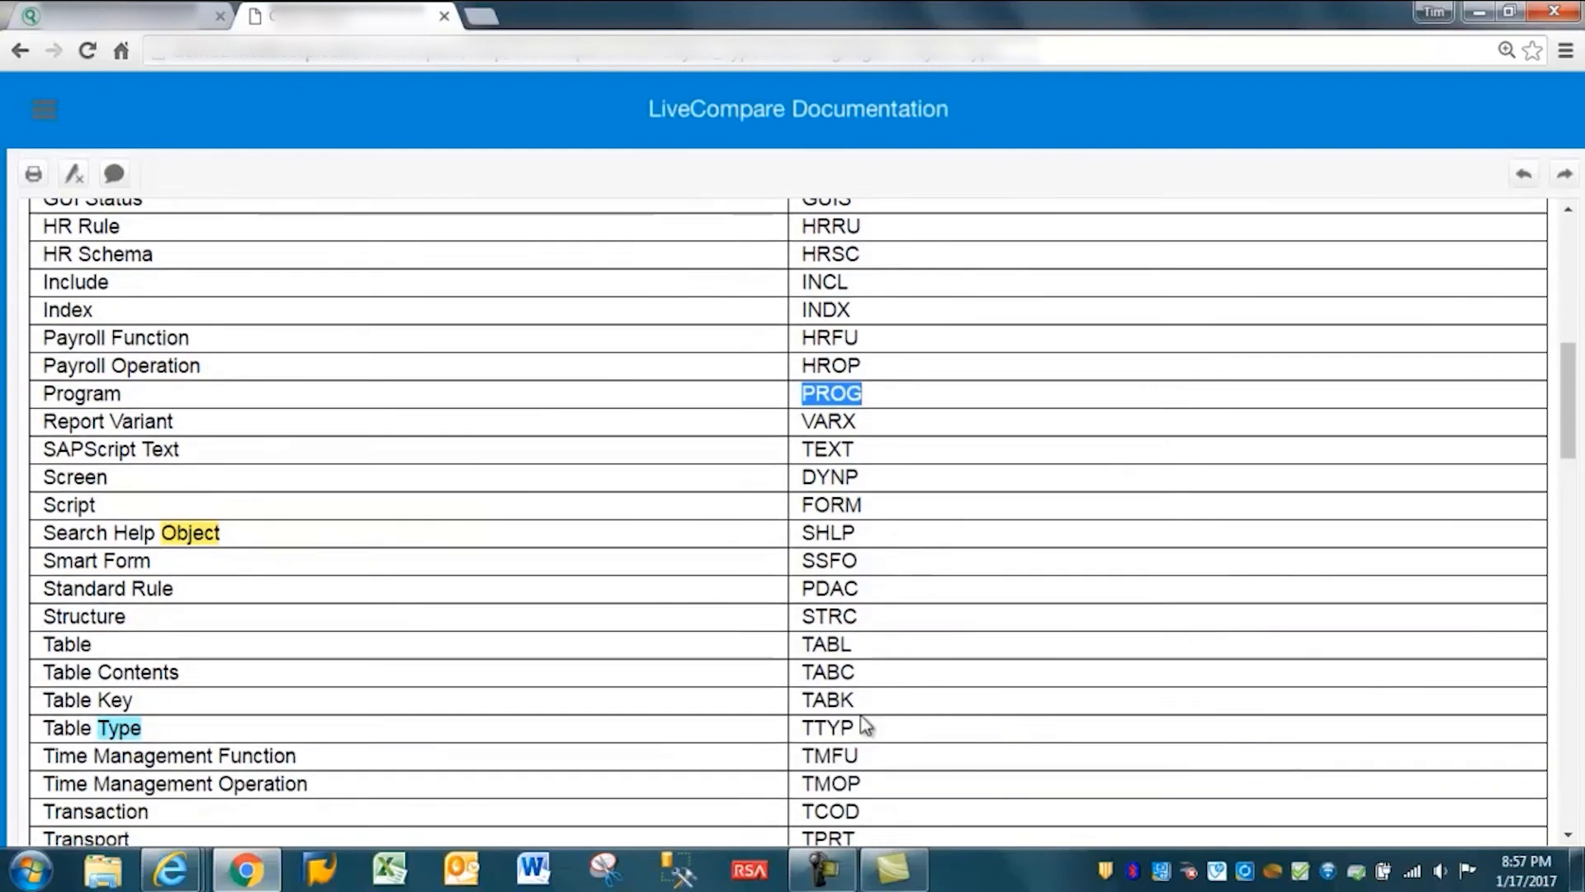
{"action": "left_click_drag", "start_coordinate": [866, 813], "coordinate": [816, 814]}
{"action": "scroll", "coordinate": [913, 692], "scroll_direction": "down", "scroll_amount": 4}
{"action": "double_click", "coordinate": [810, 545]}
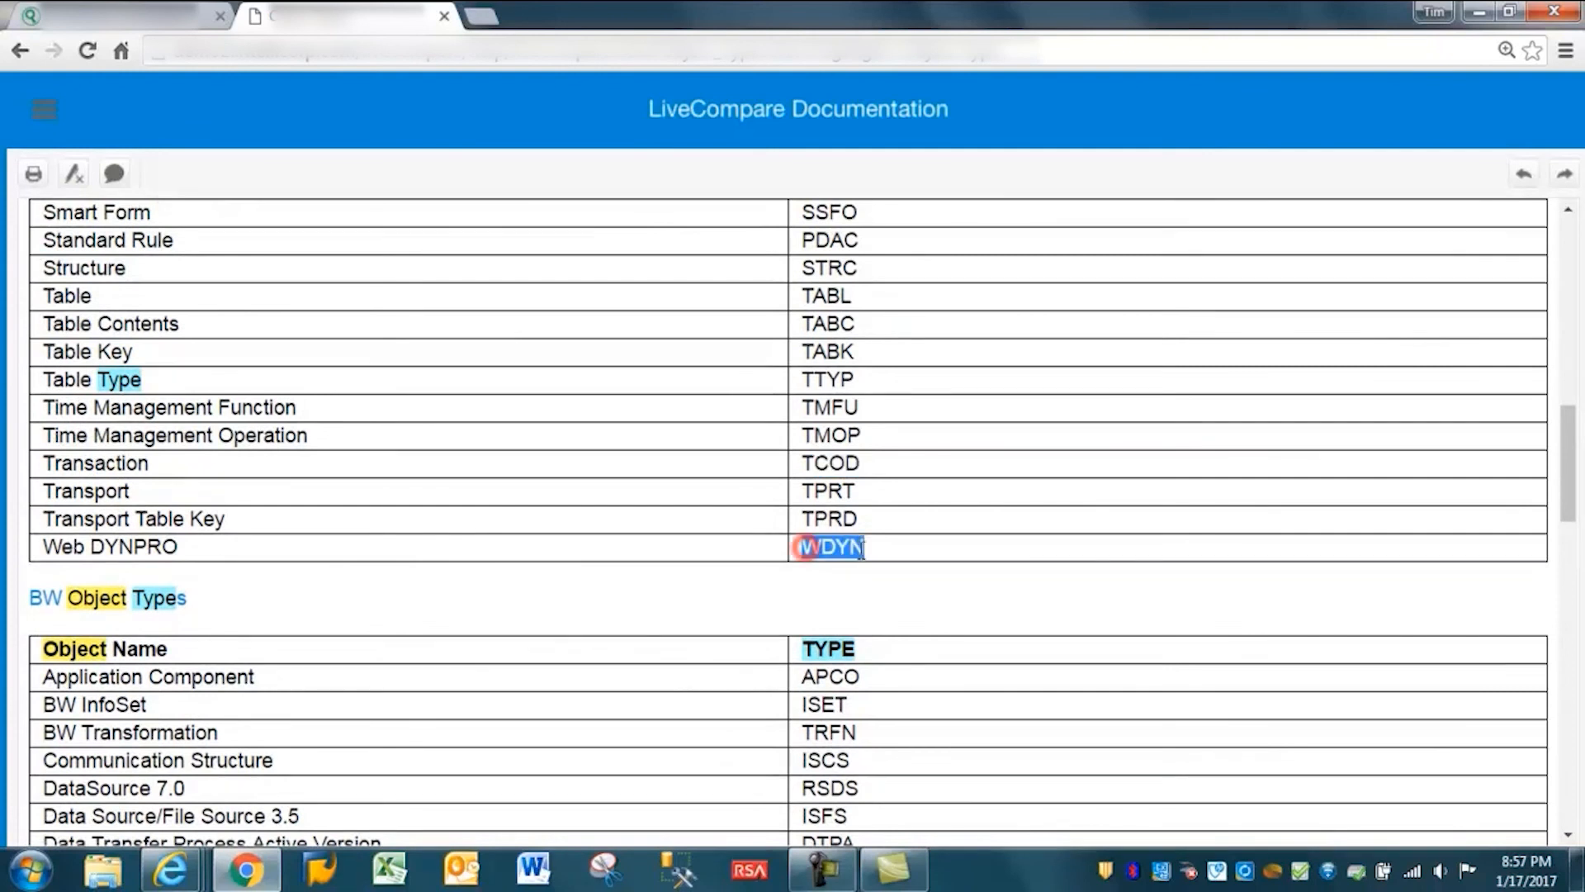
{"action": "scroll", "coordinate": [464, 644], "scroll_direction": "down", "scroll_amount": 1}
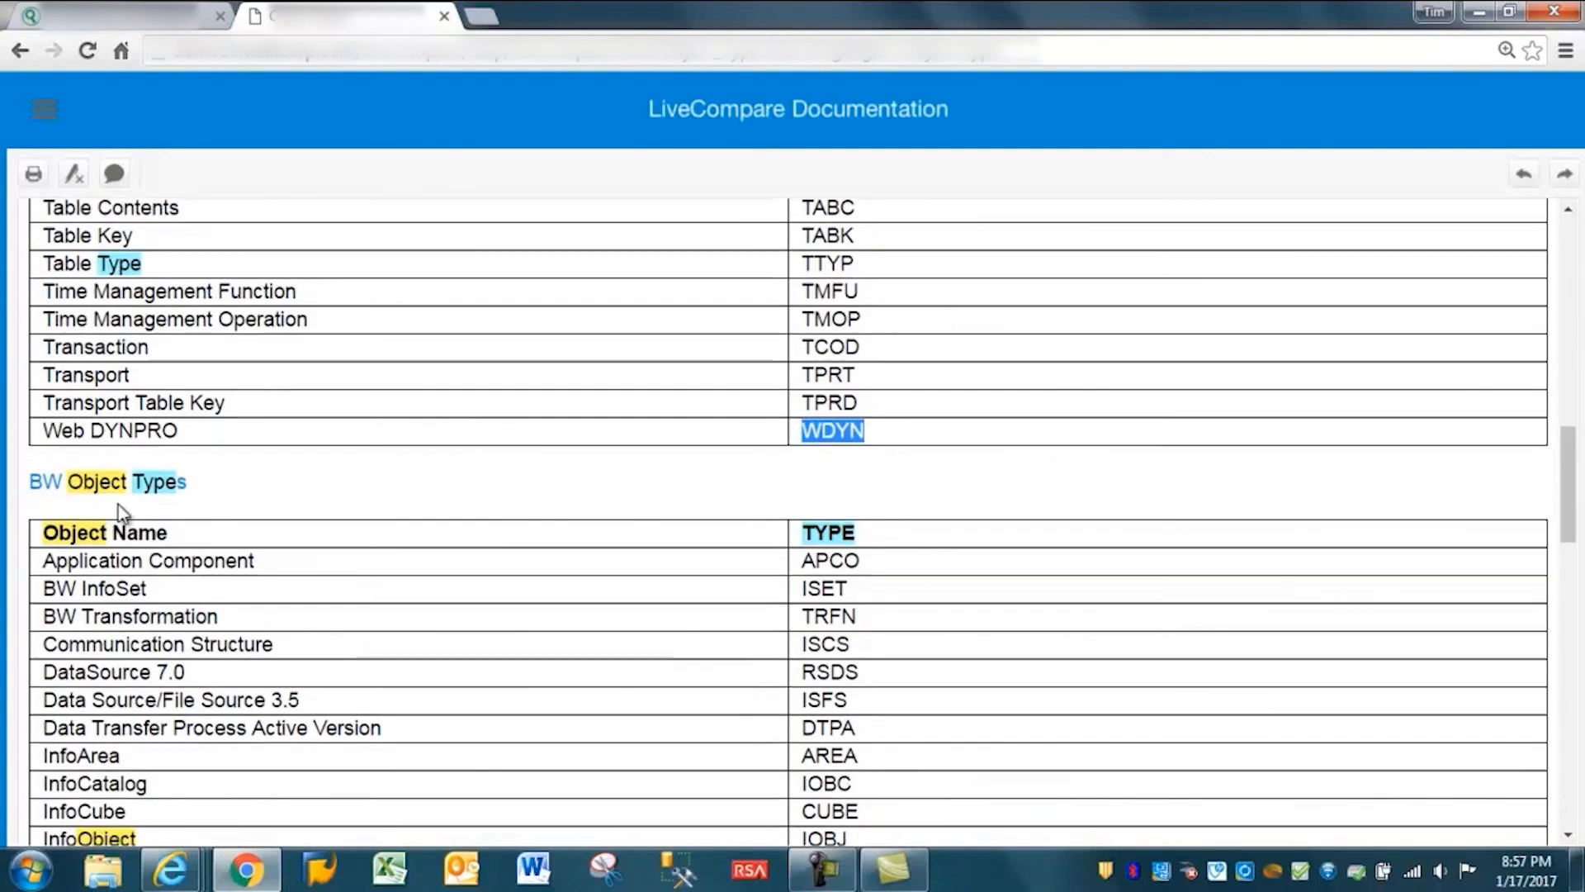